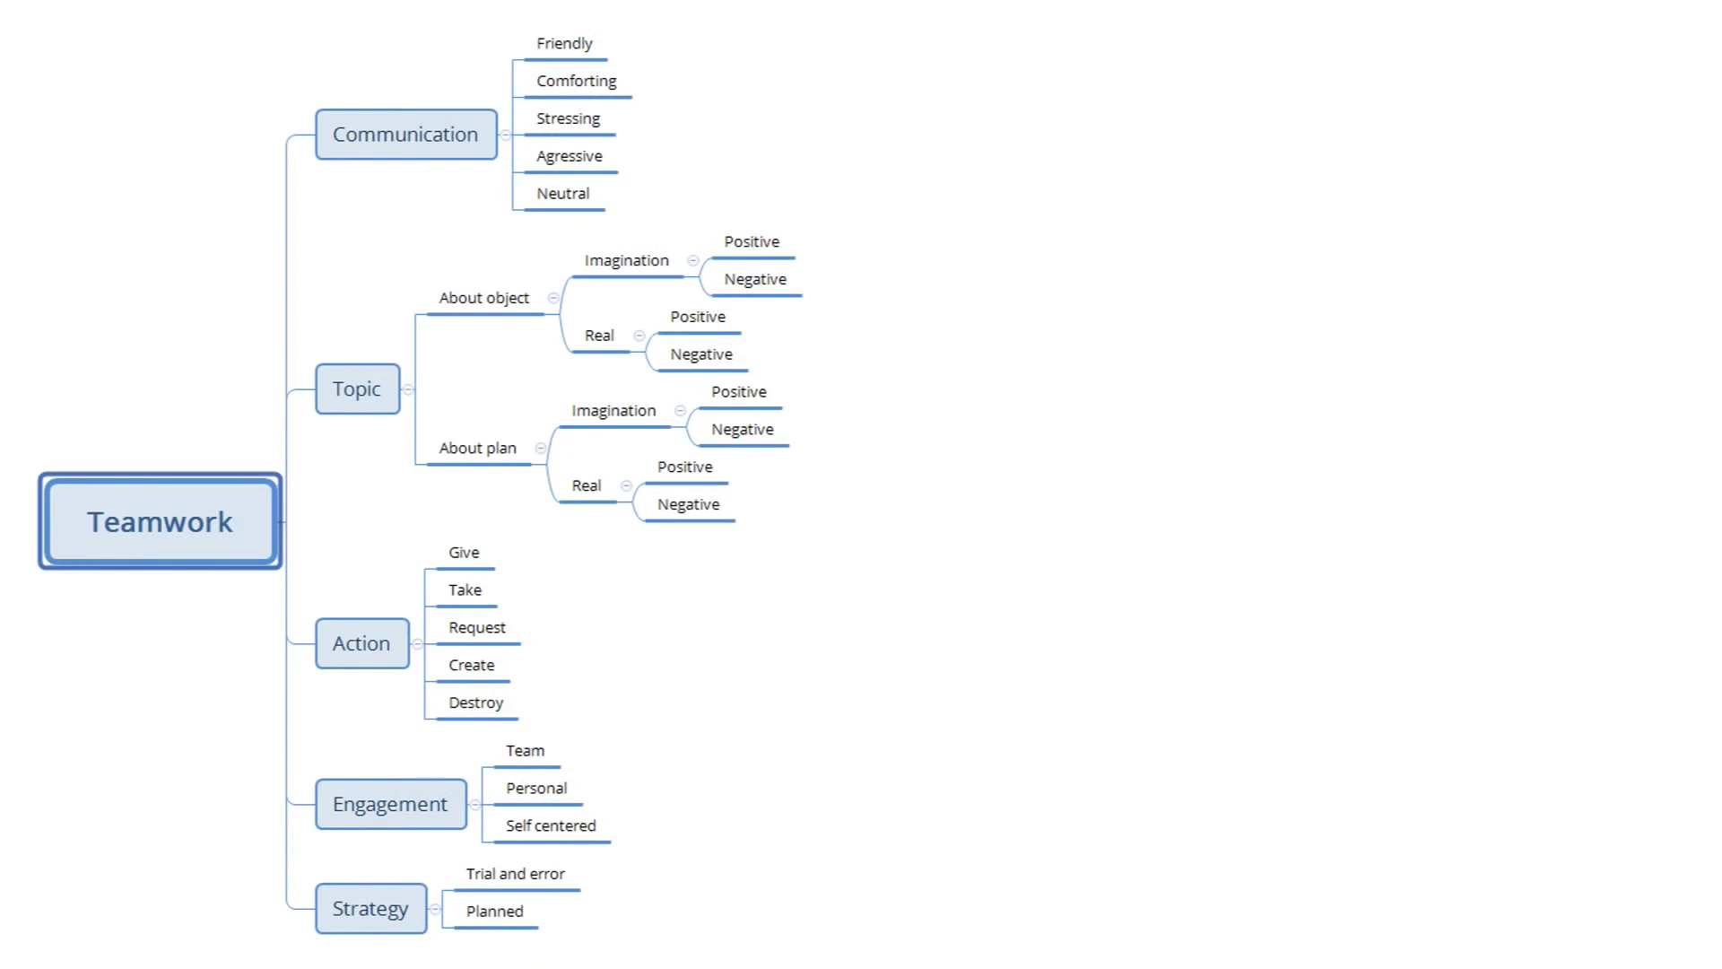
Advance the slide so yellow and green circles mark the repeated Imagination/Real and Positive/Negative branches
key(Right)
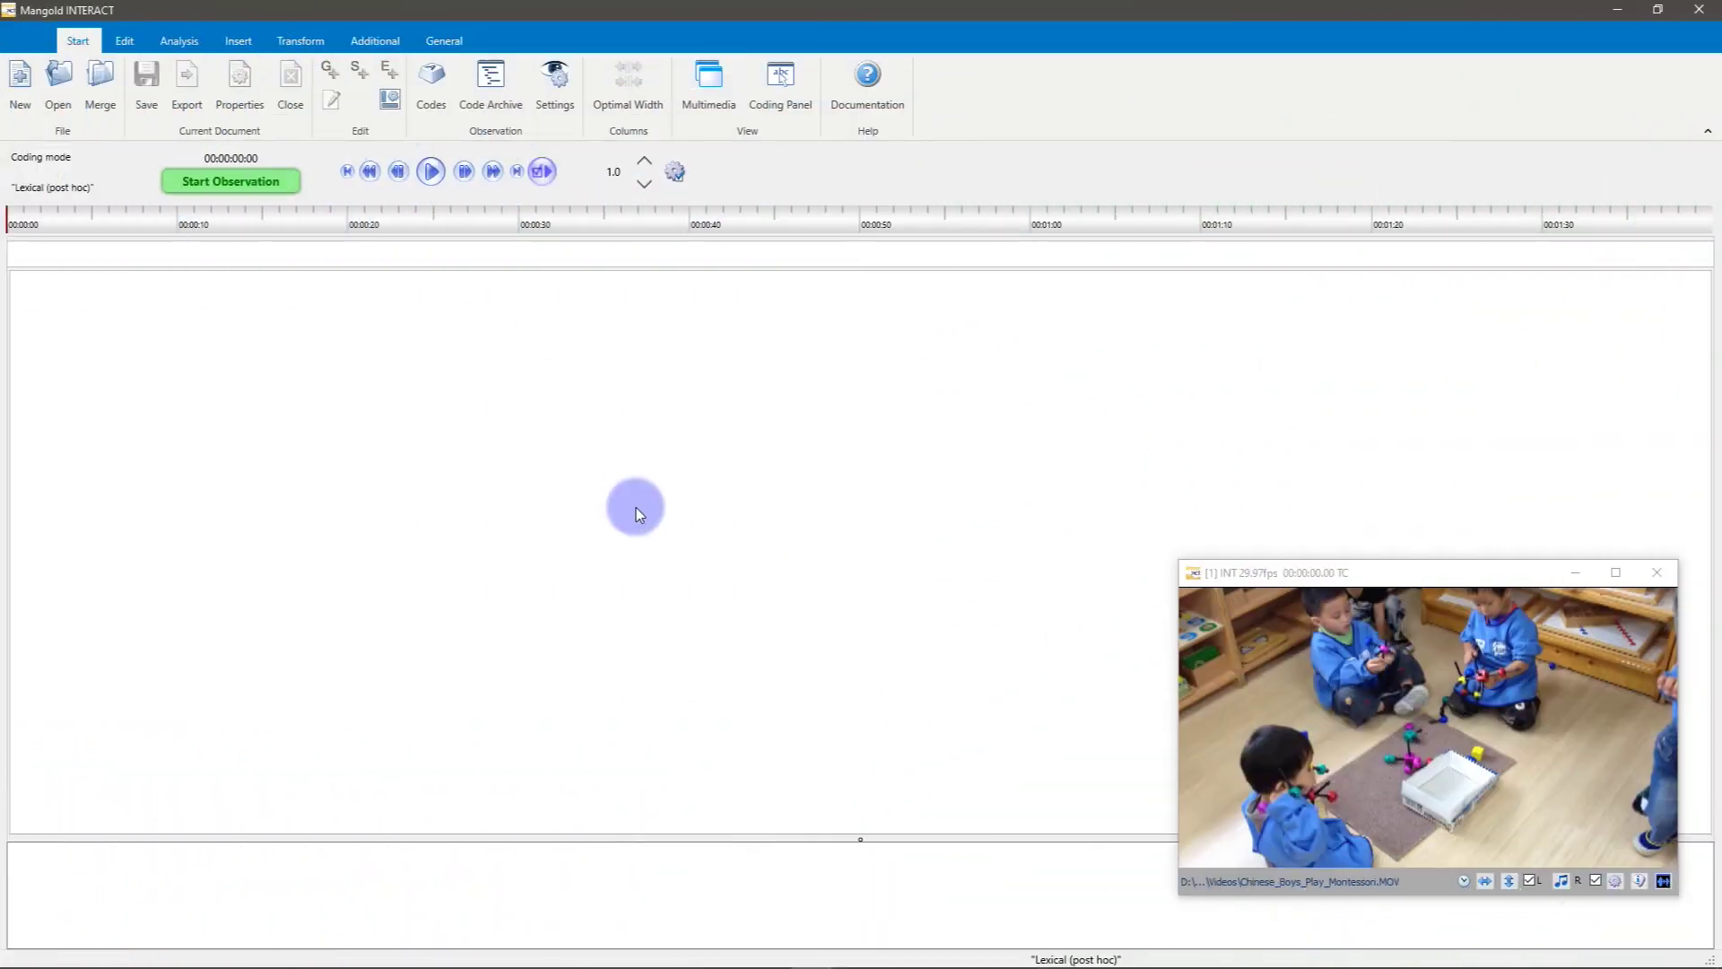
Show the Current Codes for 1 Topic.ikey, listing About object and About plan
click(432, 88)
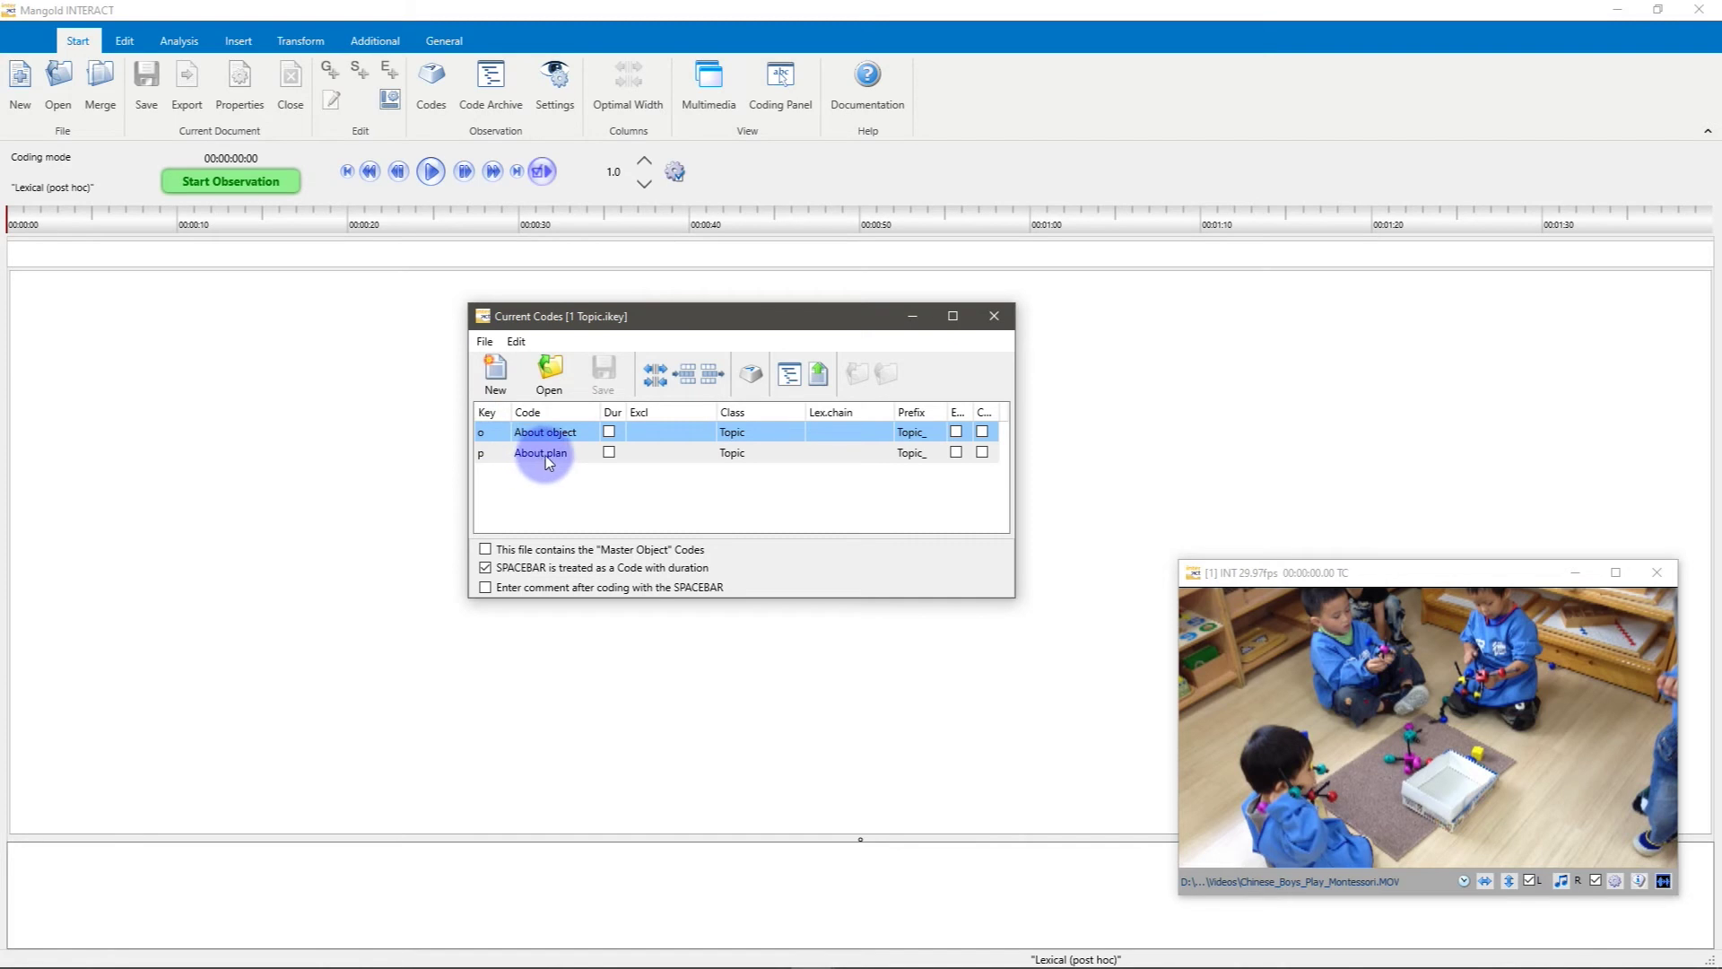
Delete the empty trailing row from 2 Context.ikey and save it
click(552, 373)
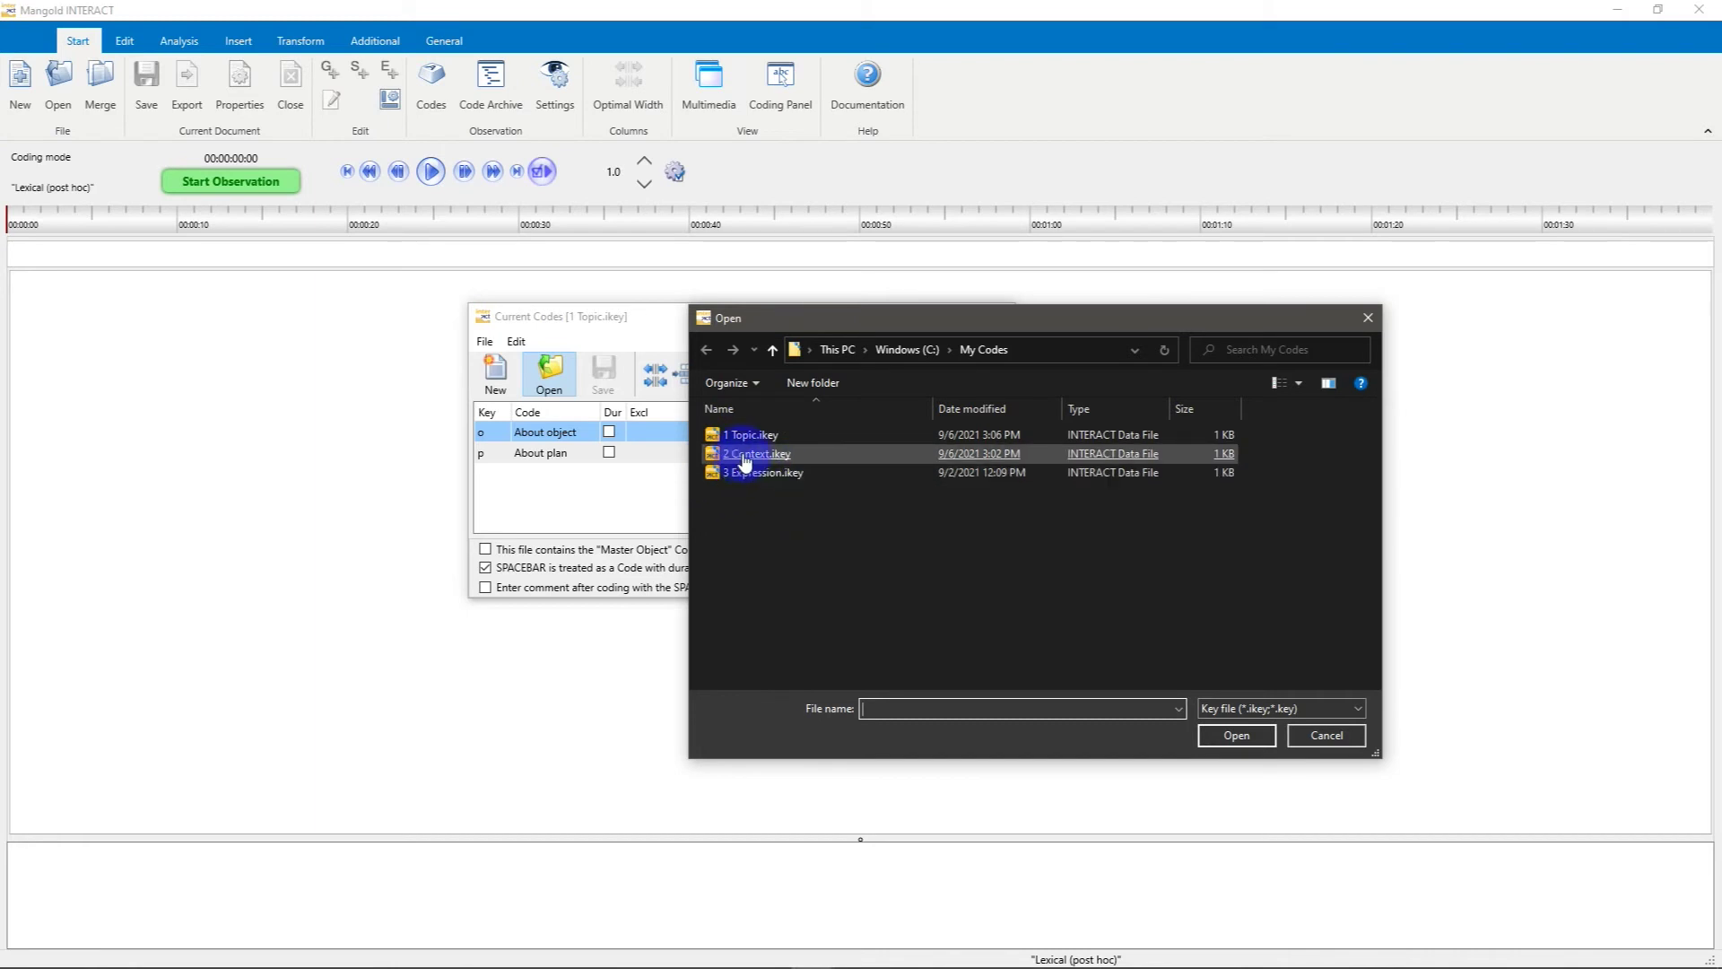
click(744, 456)
double_click(743, 456)
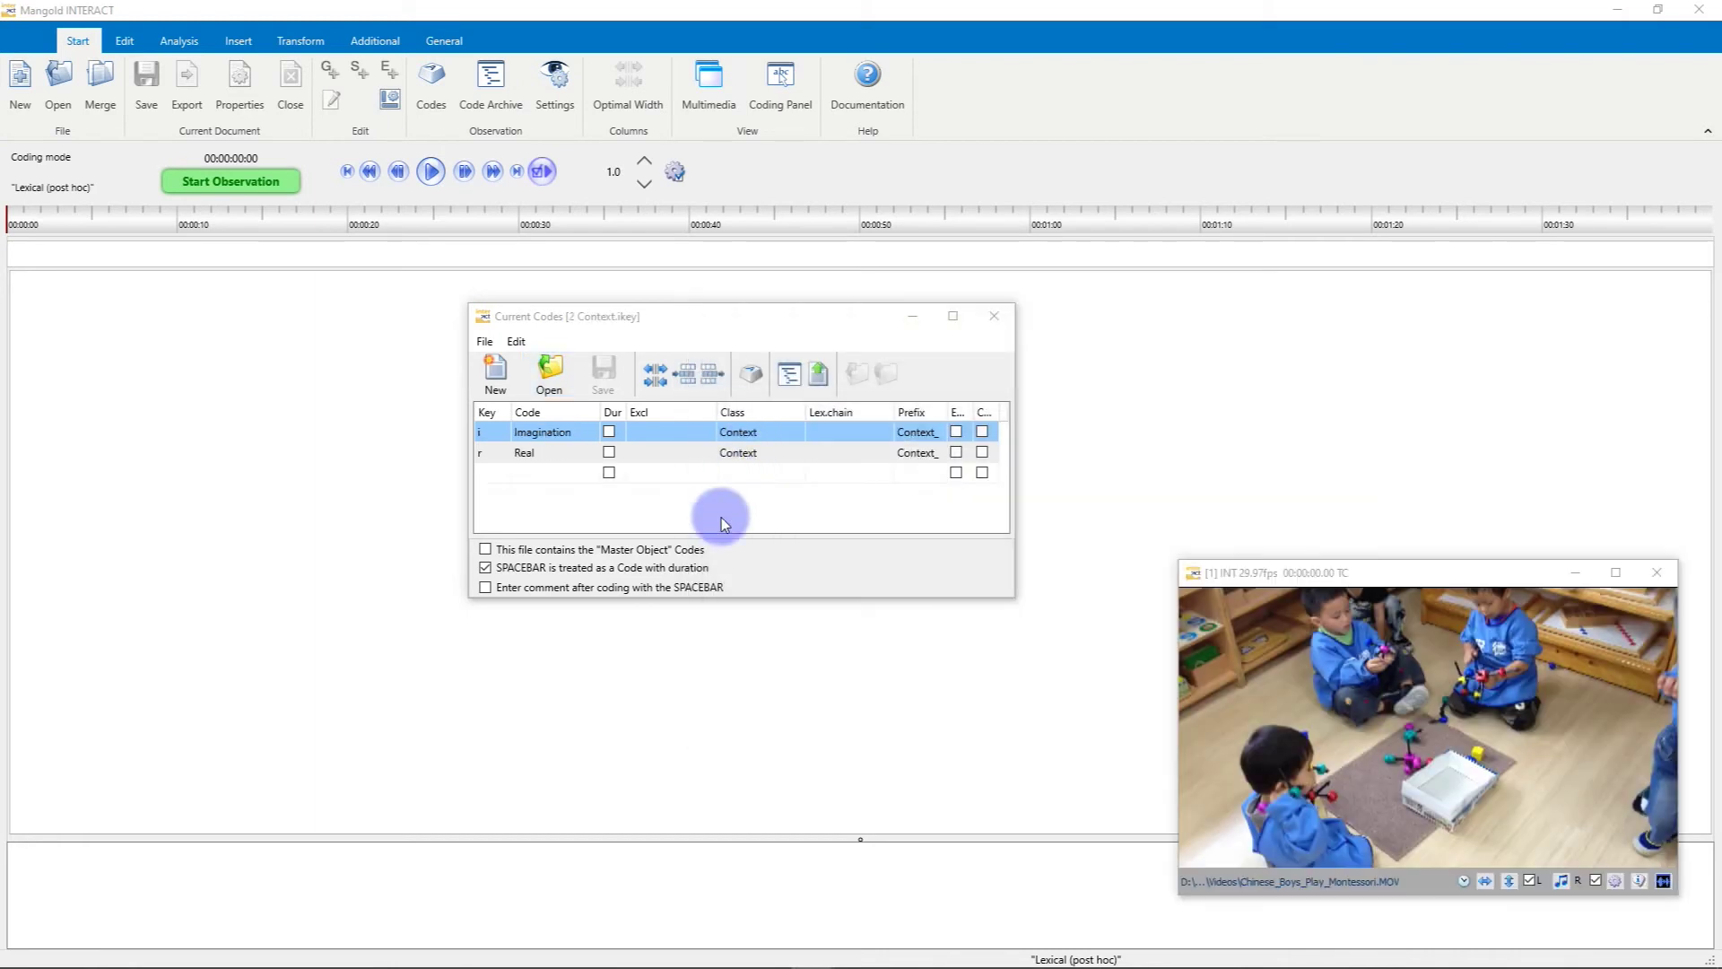
click(697, 470)
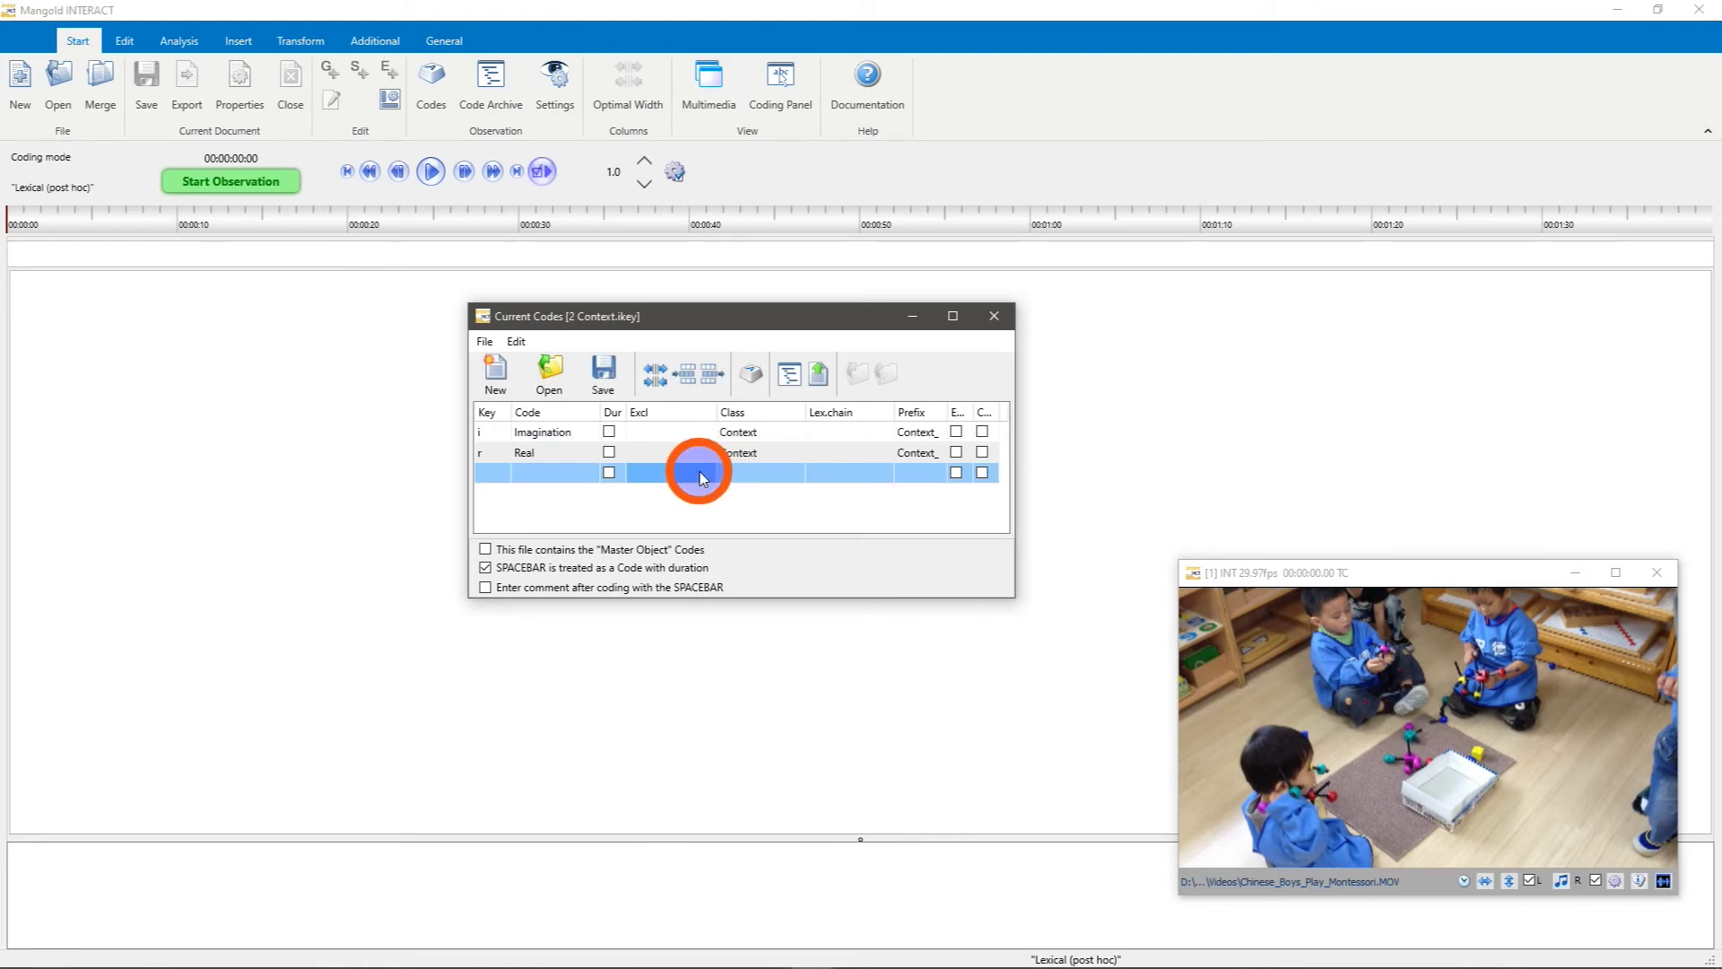
click(711, 373)
click(604, 372)
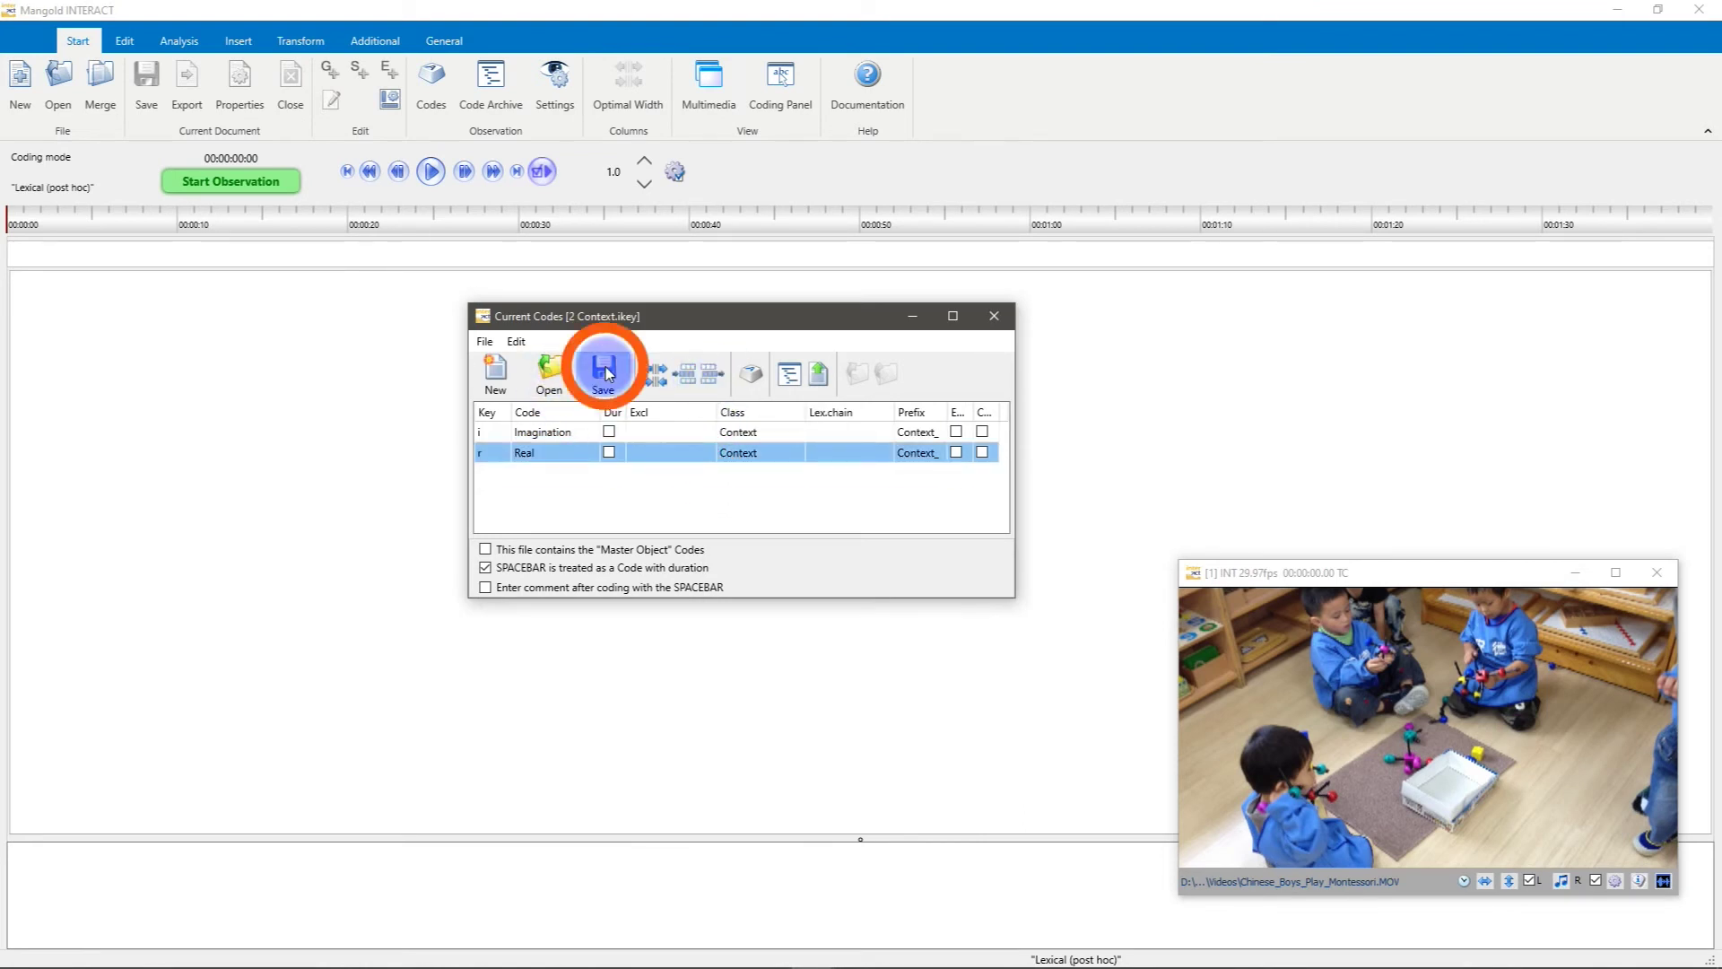
Delete the empty trailing row from 3 Expression.ikey, save it, and reload 1 Topic.ikey
click(549, 370)
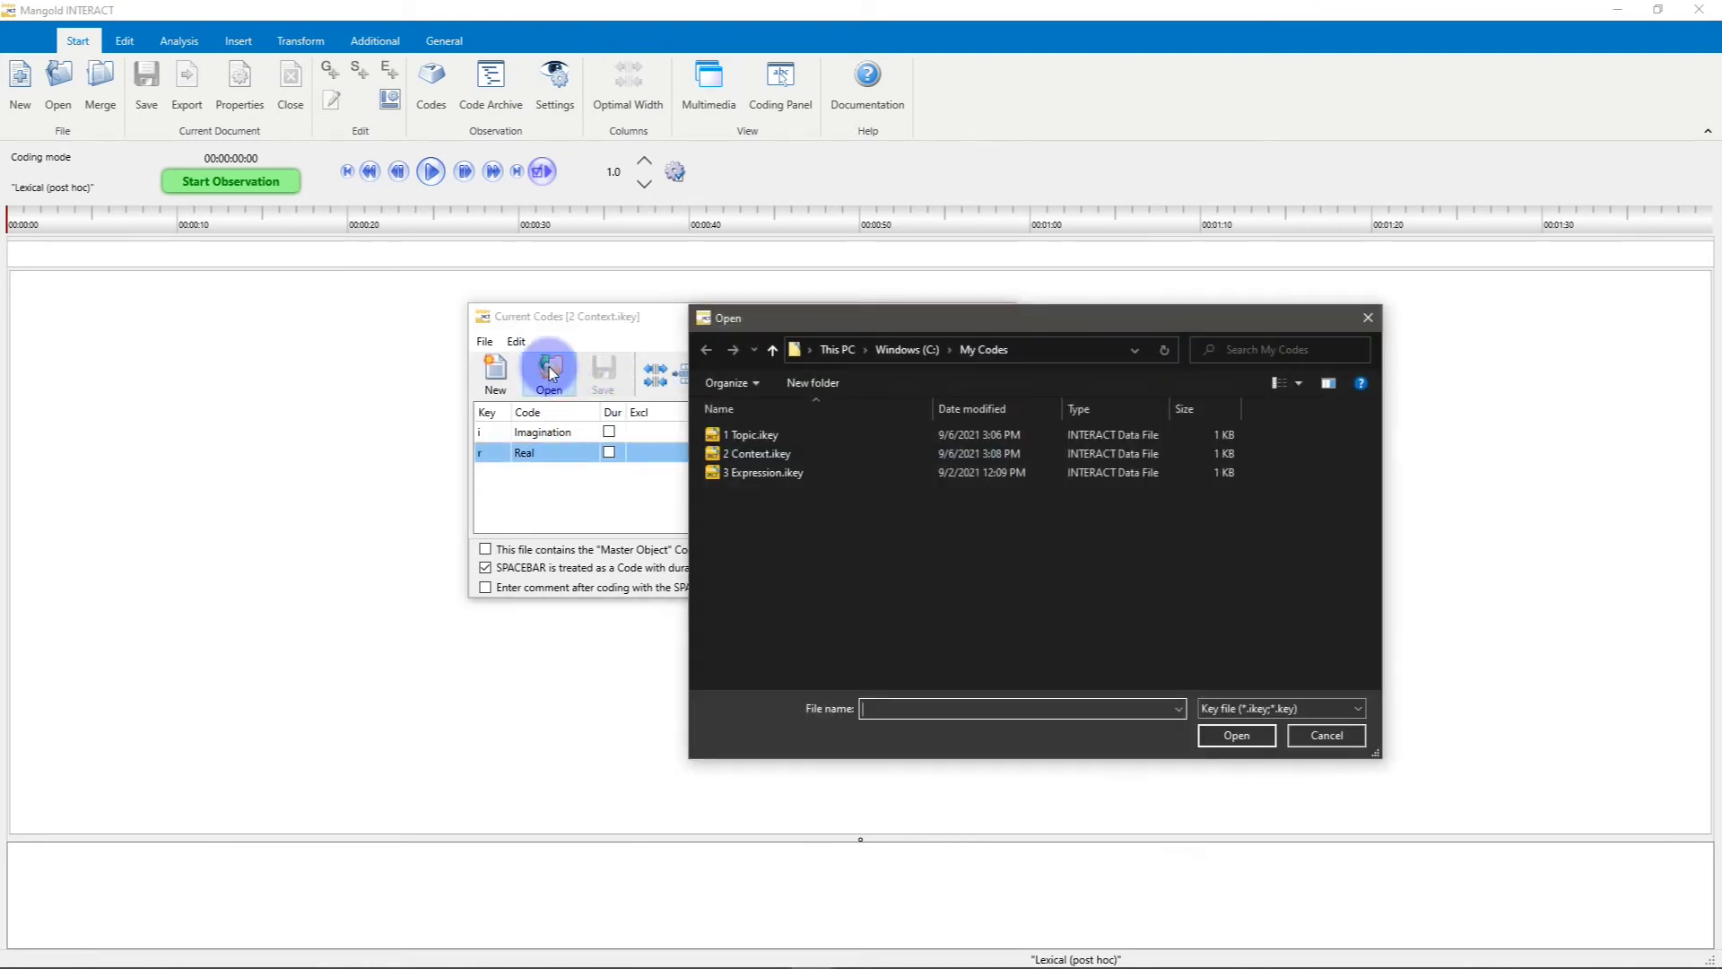
double_click(767, 476)
click(731, 475)
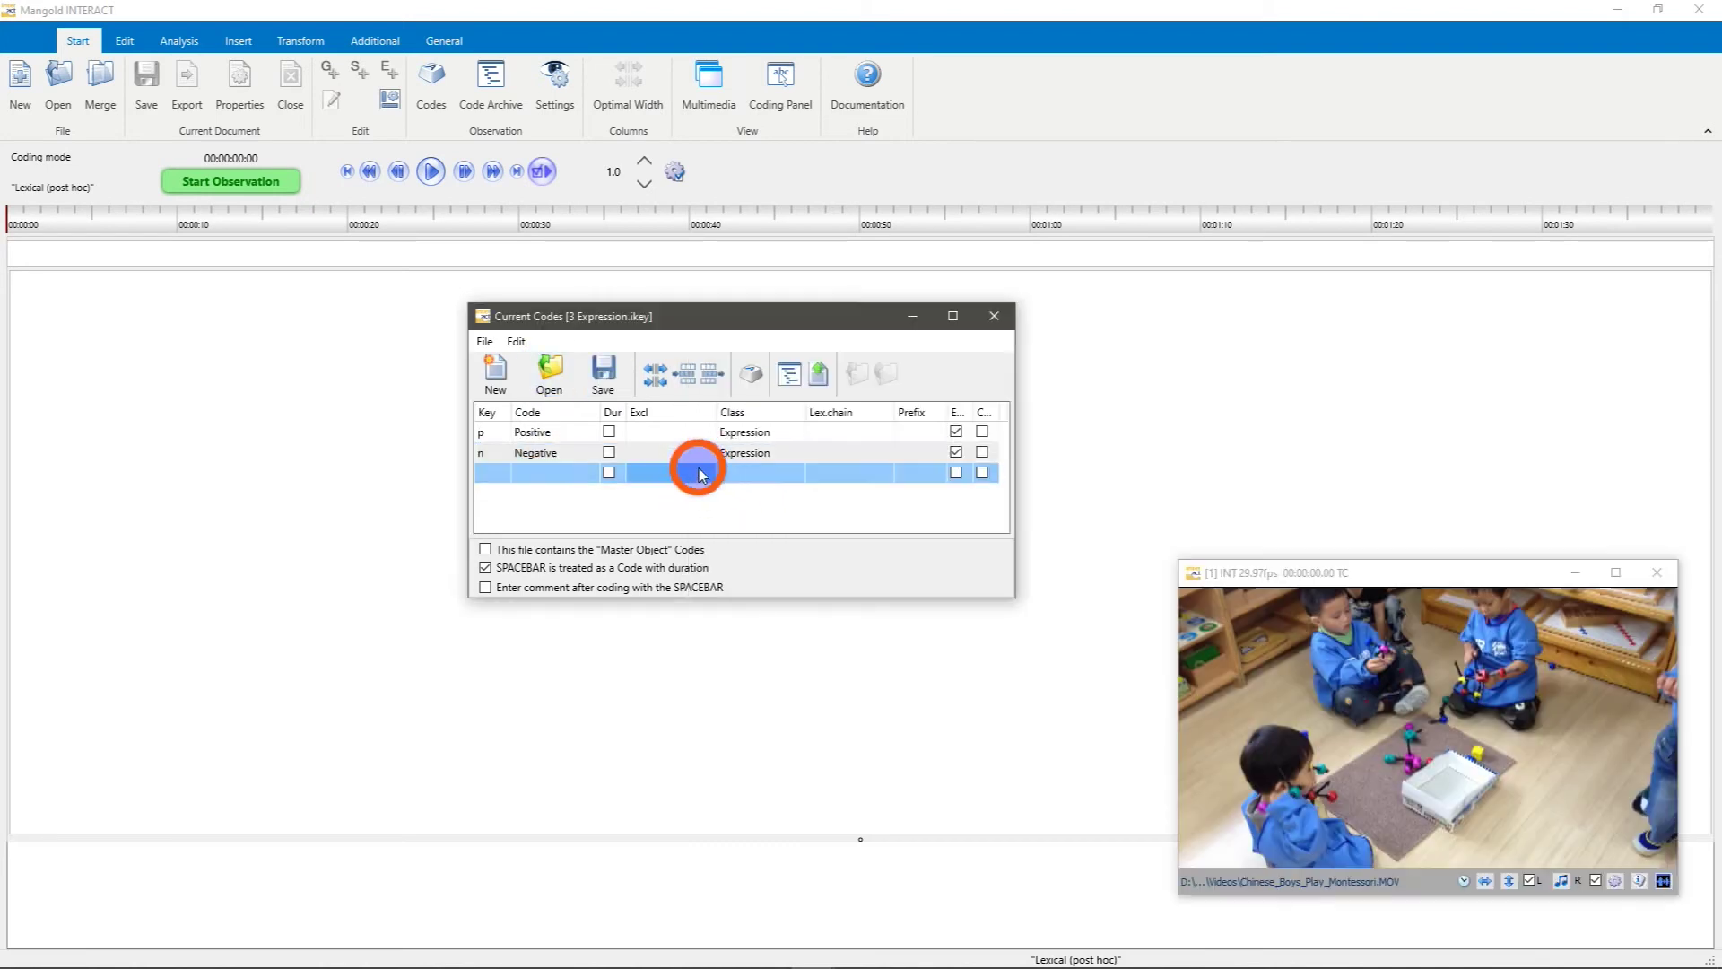
click(708, 373)
click(603, 370)
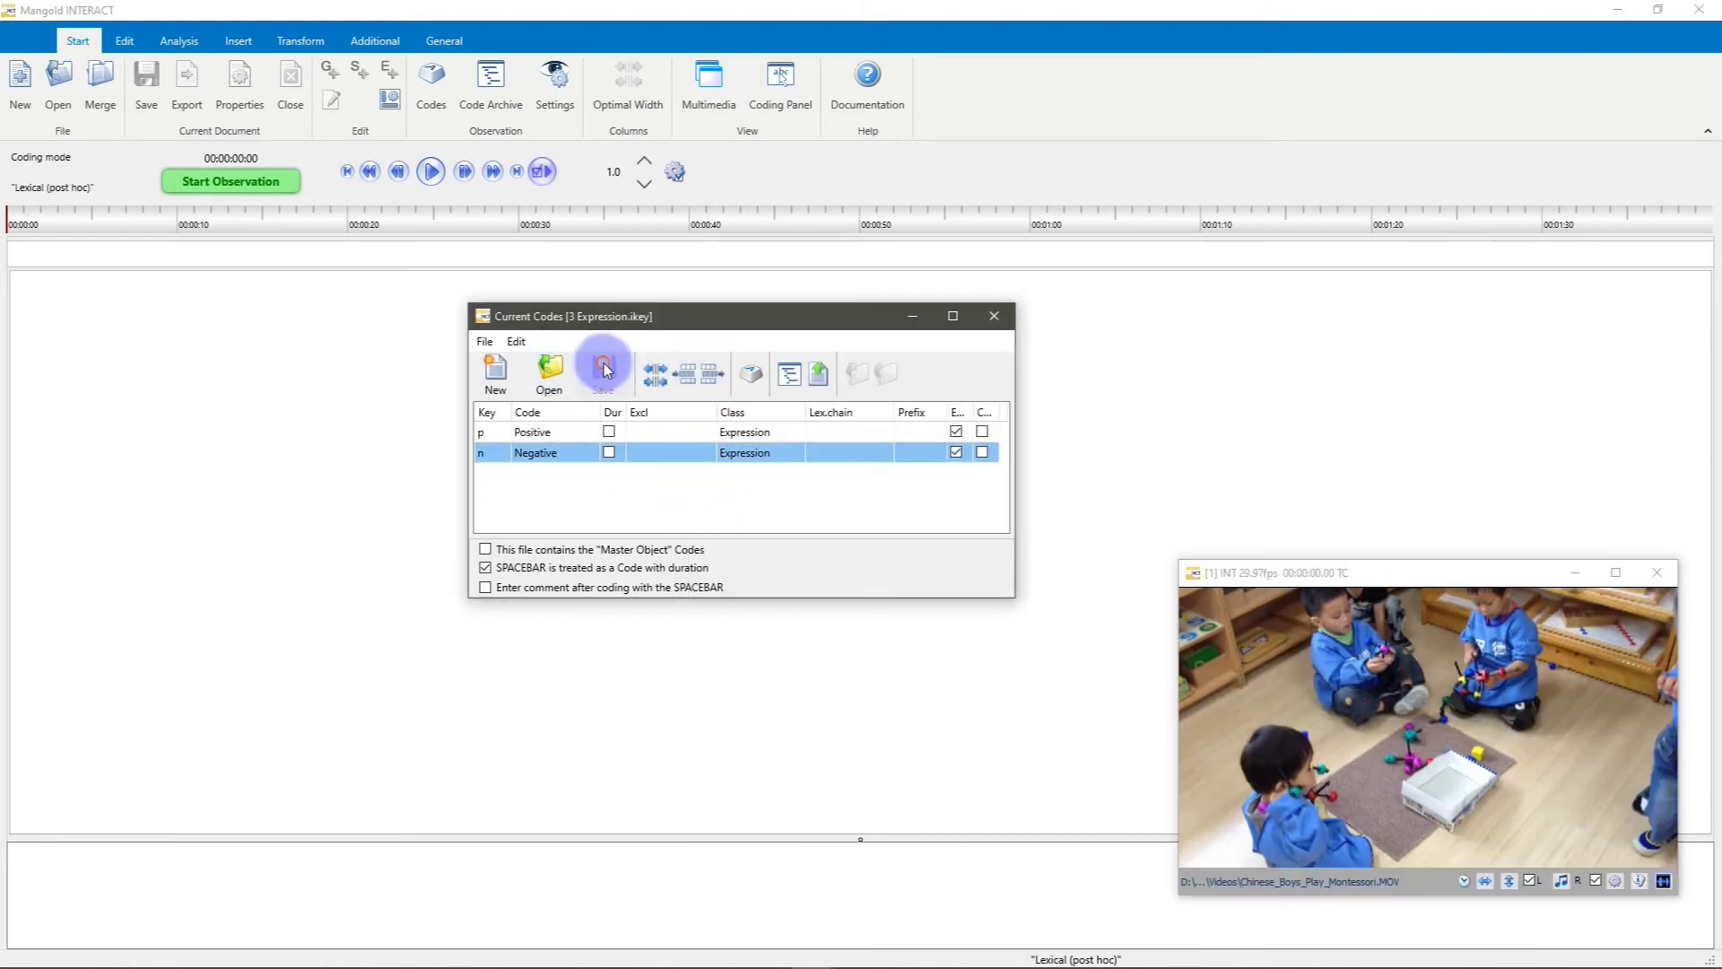
click(556, 375)
double_click(753, 435)
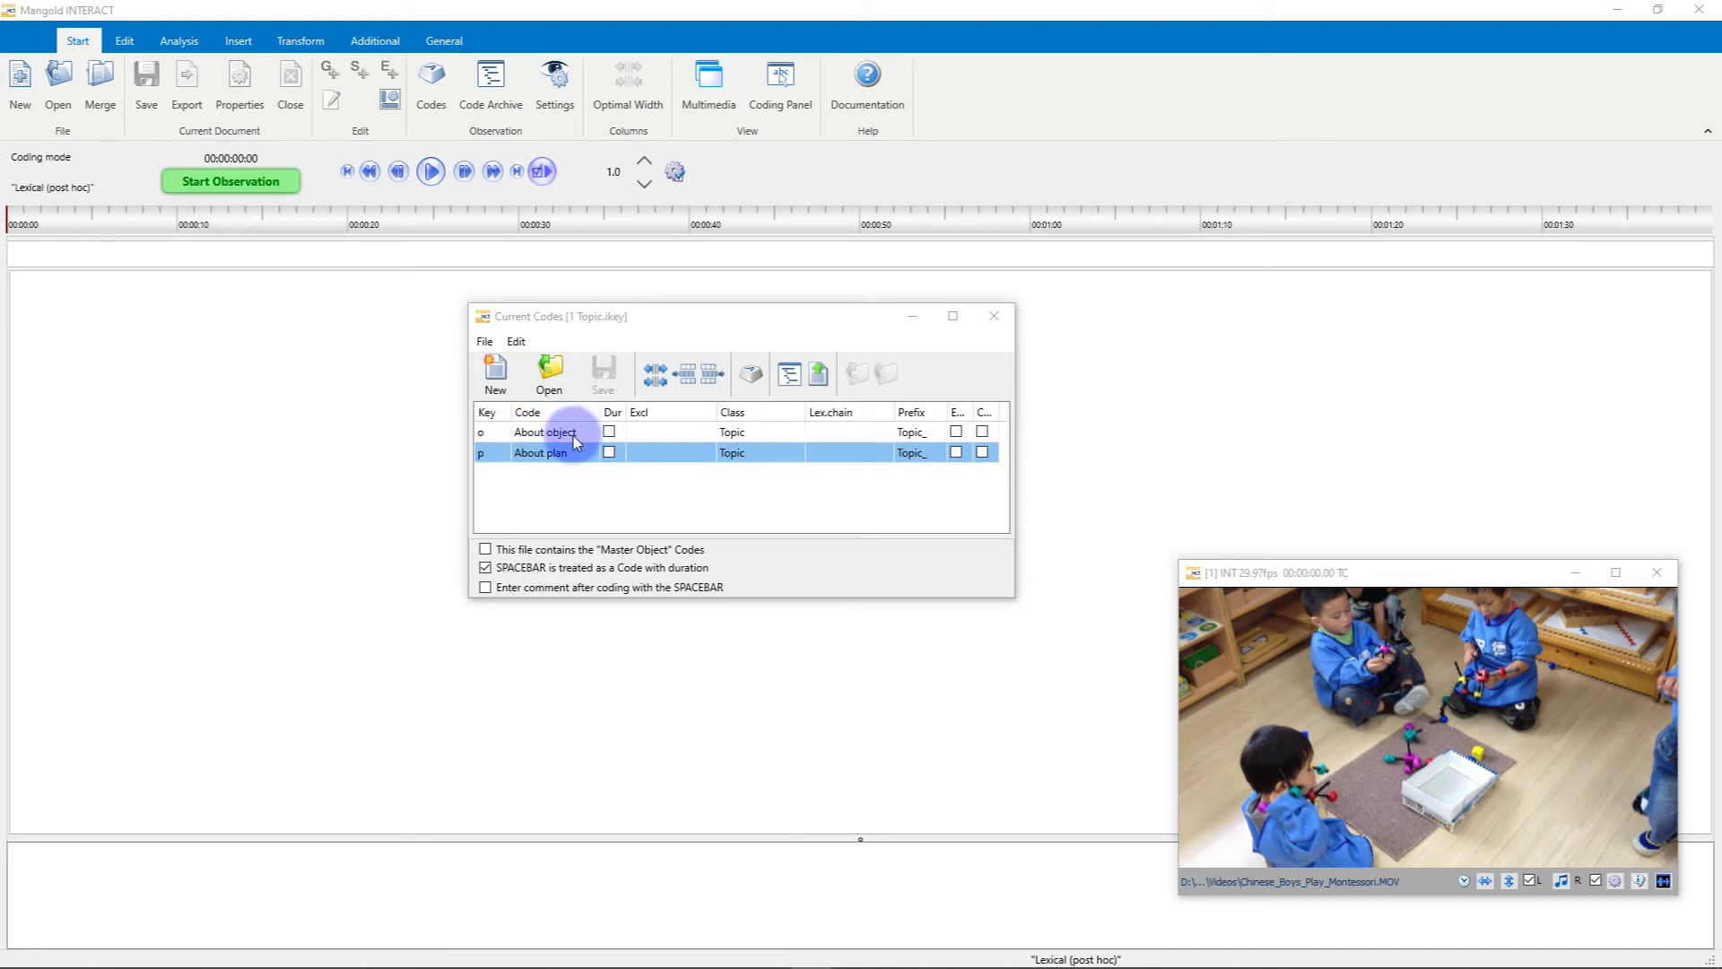
Set the Lex.chain of both About object and About plan to 2 Context.ikey
click(842, 431)
click(884, 432)
click(886, 434)
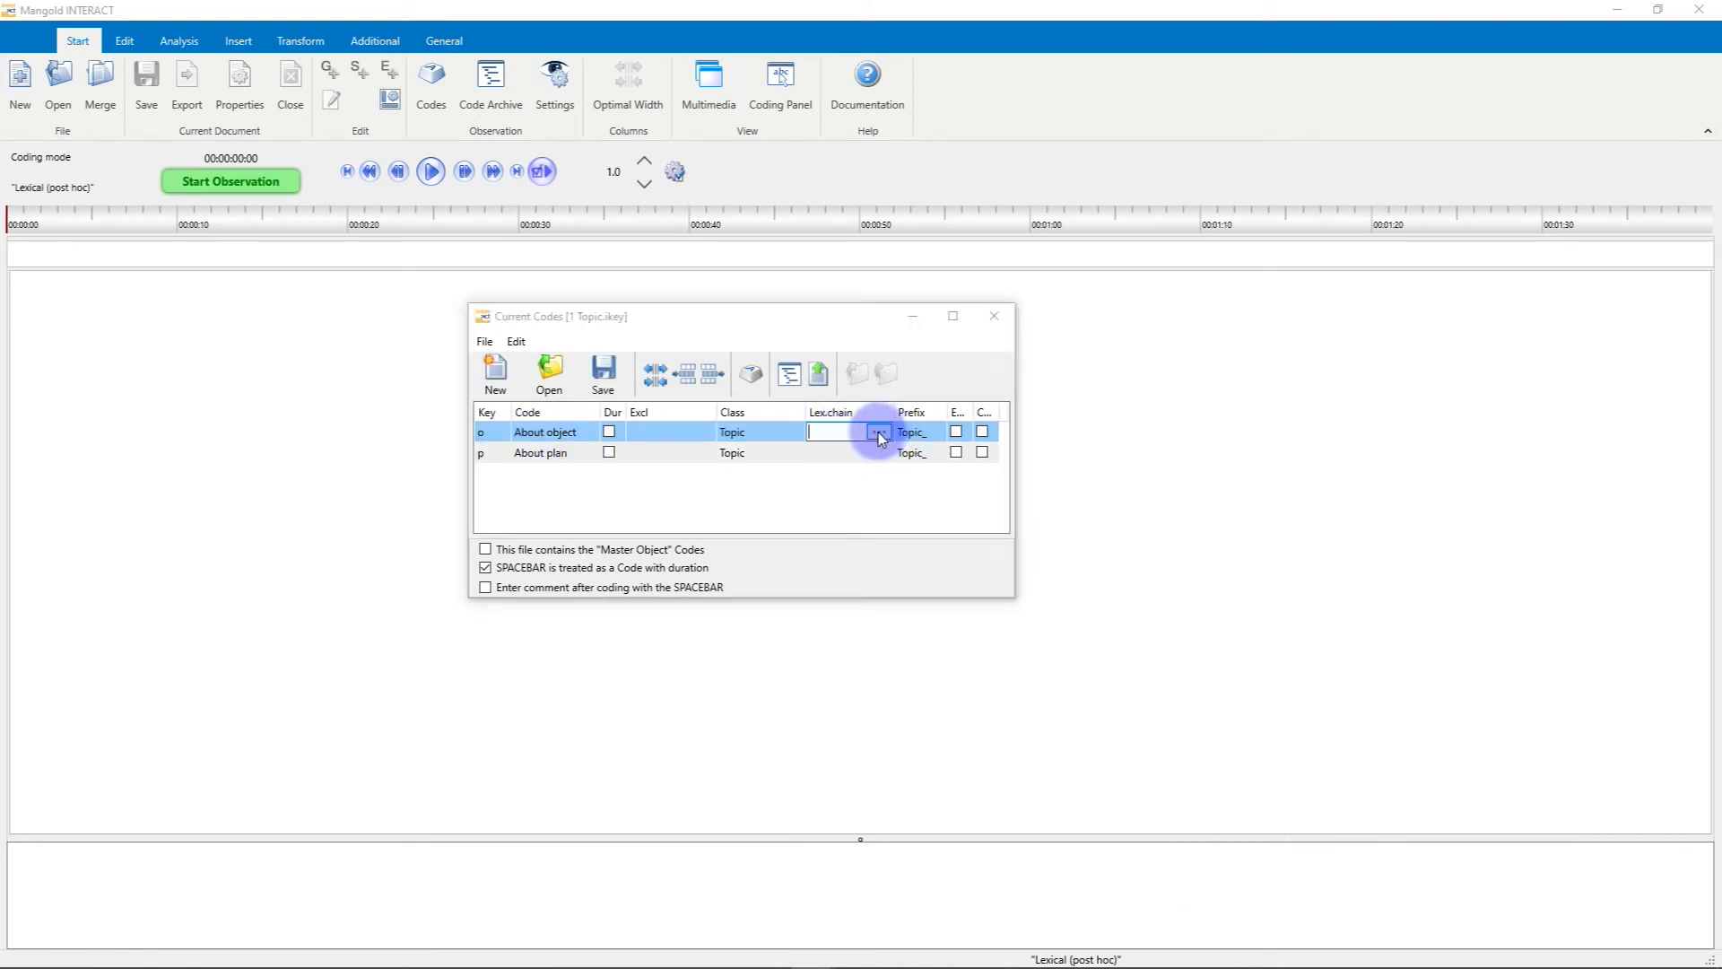
double_click(745, 454)
click(838, 452)
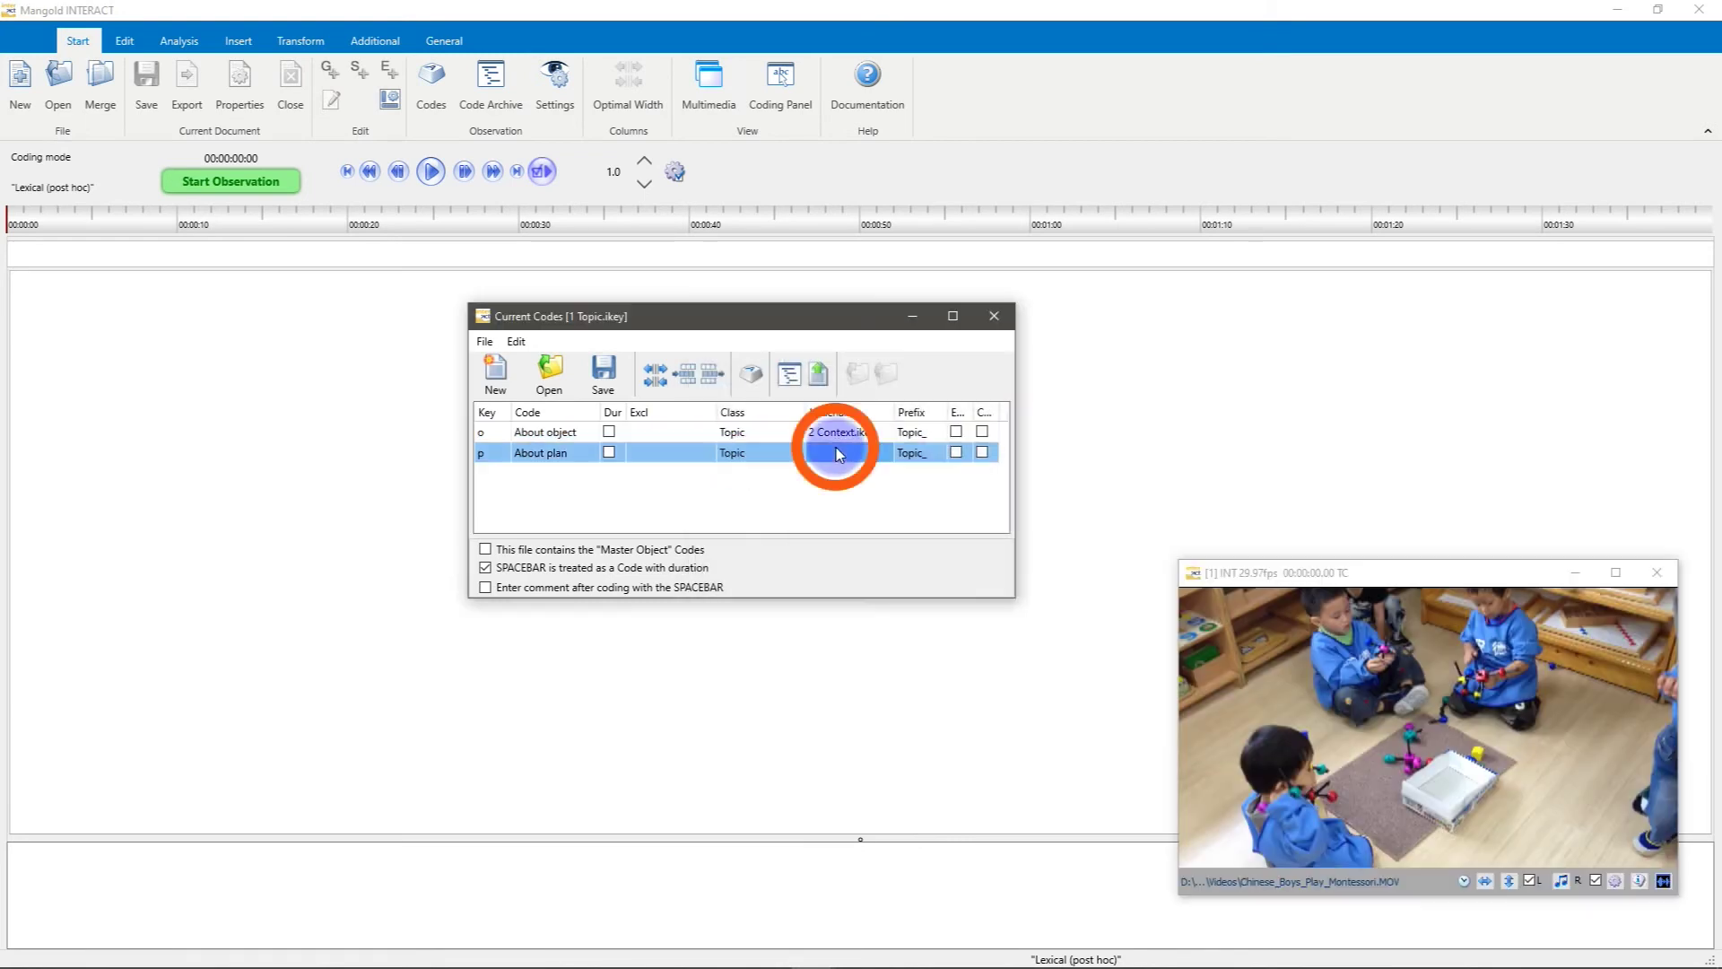
click(868, 454)
click(882, 453)
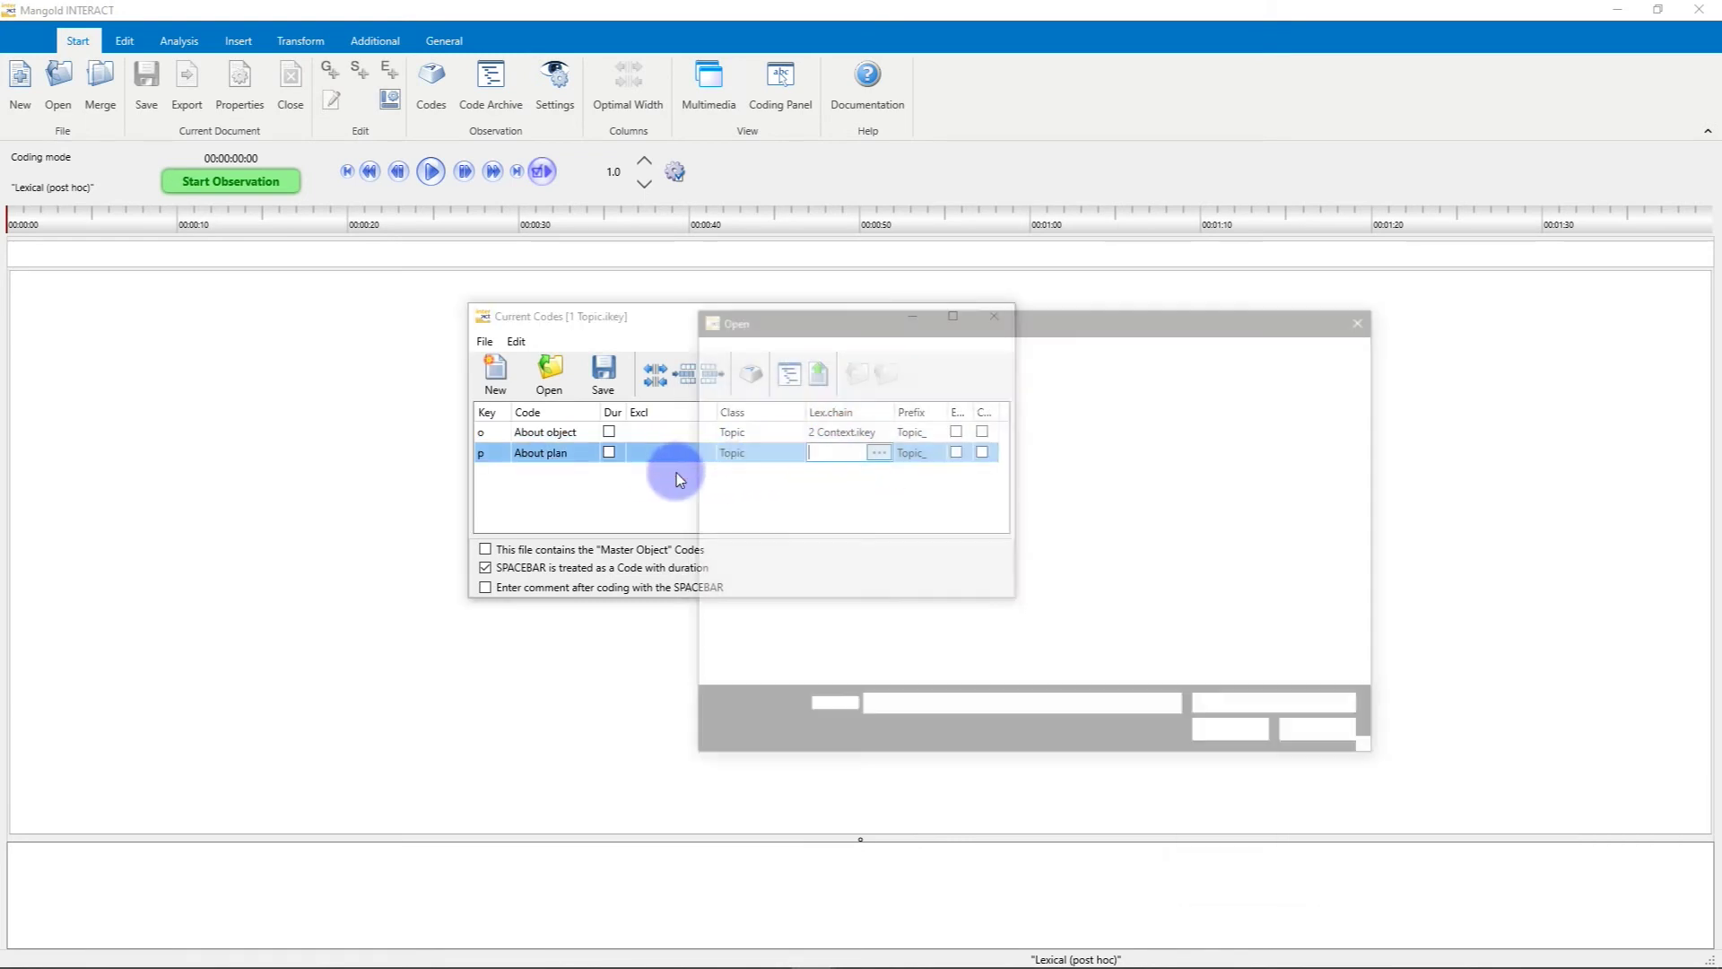
double_click(757, 455)
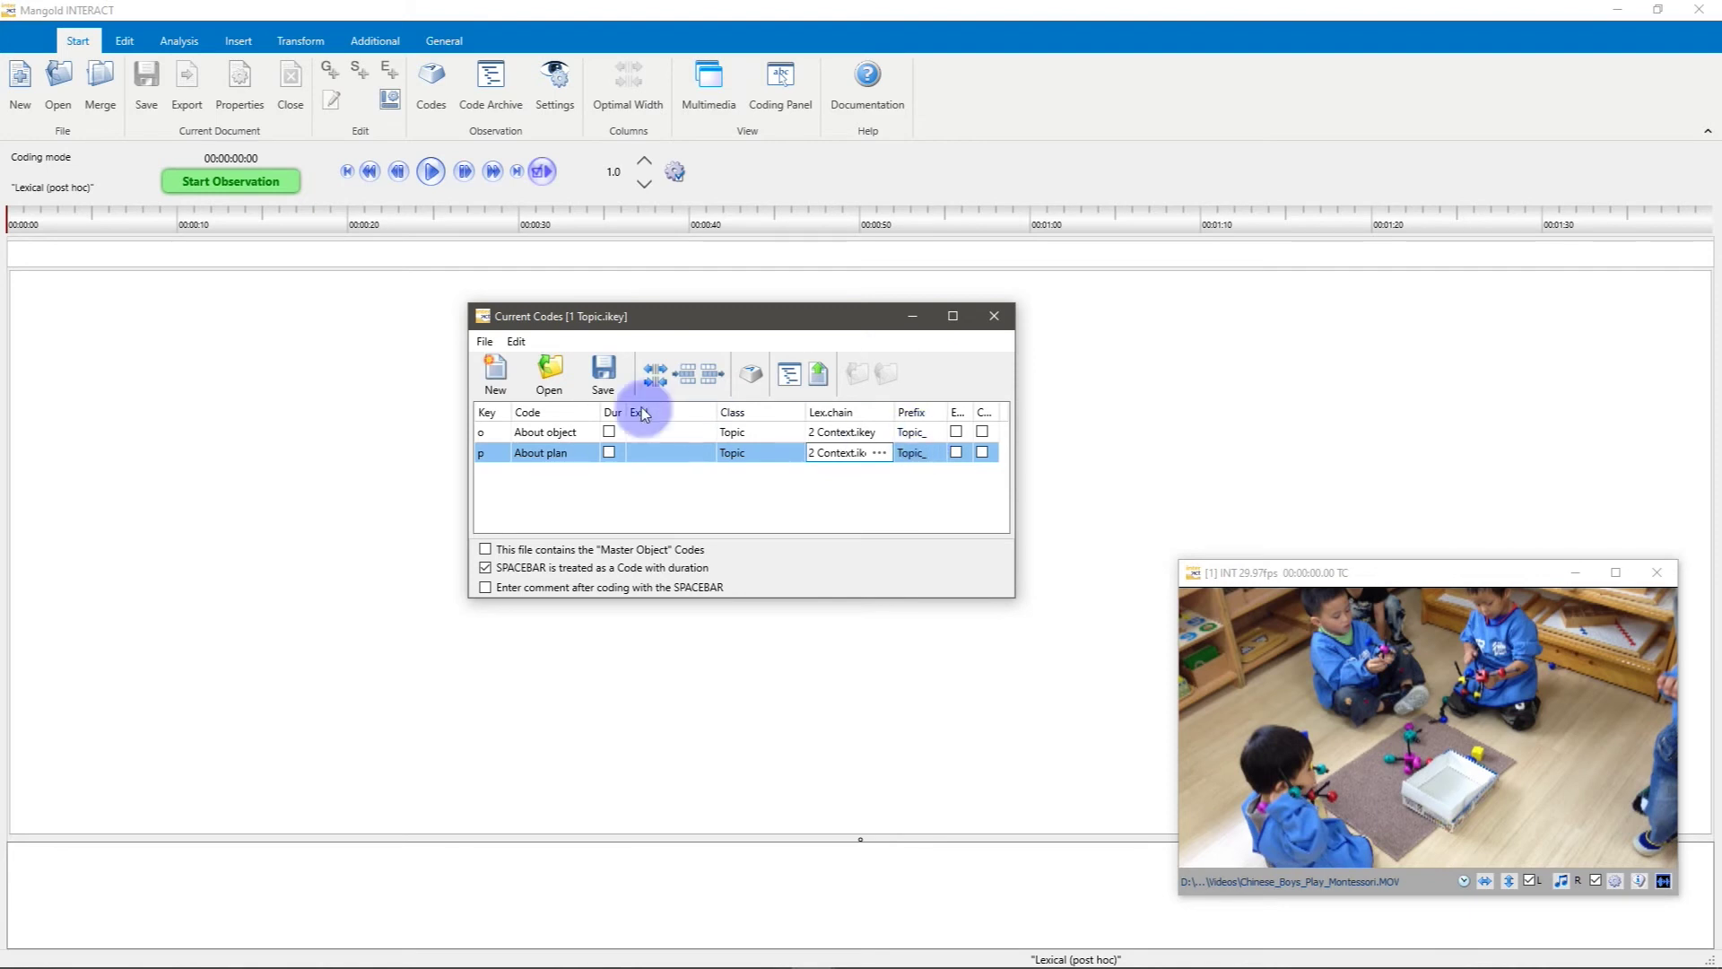
Save the Topic chaining and load the 2 Context.ikey code file
click(602, 369)
click(548, 367)
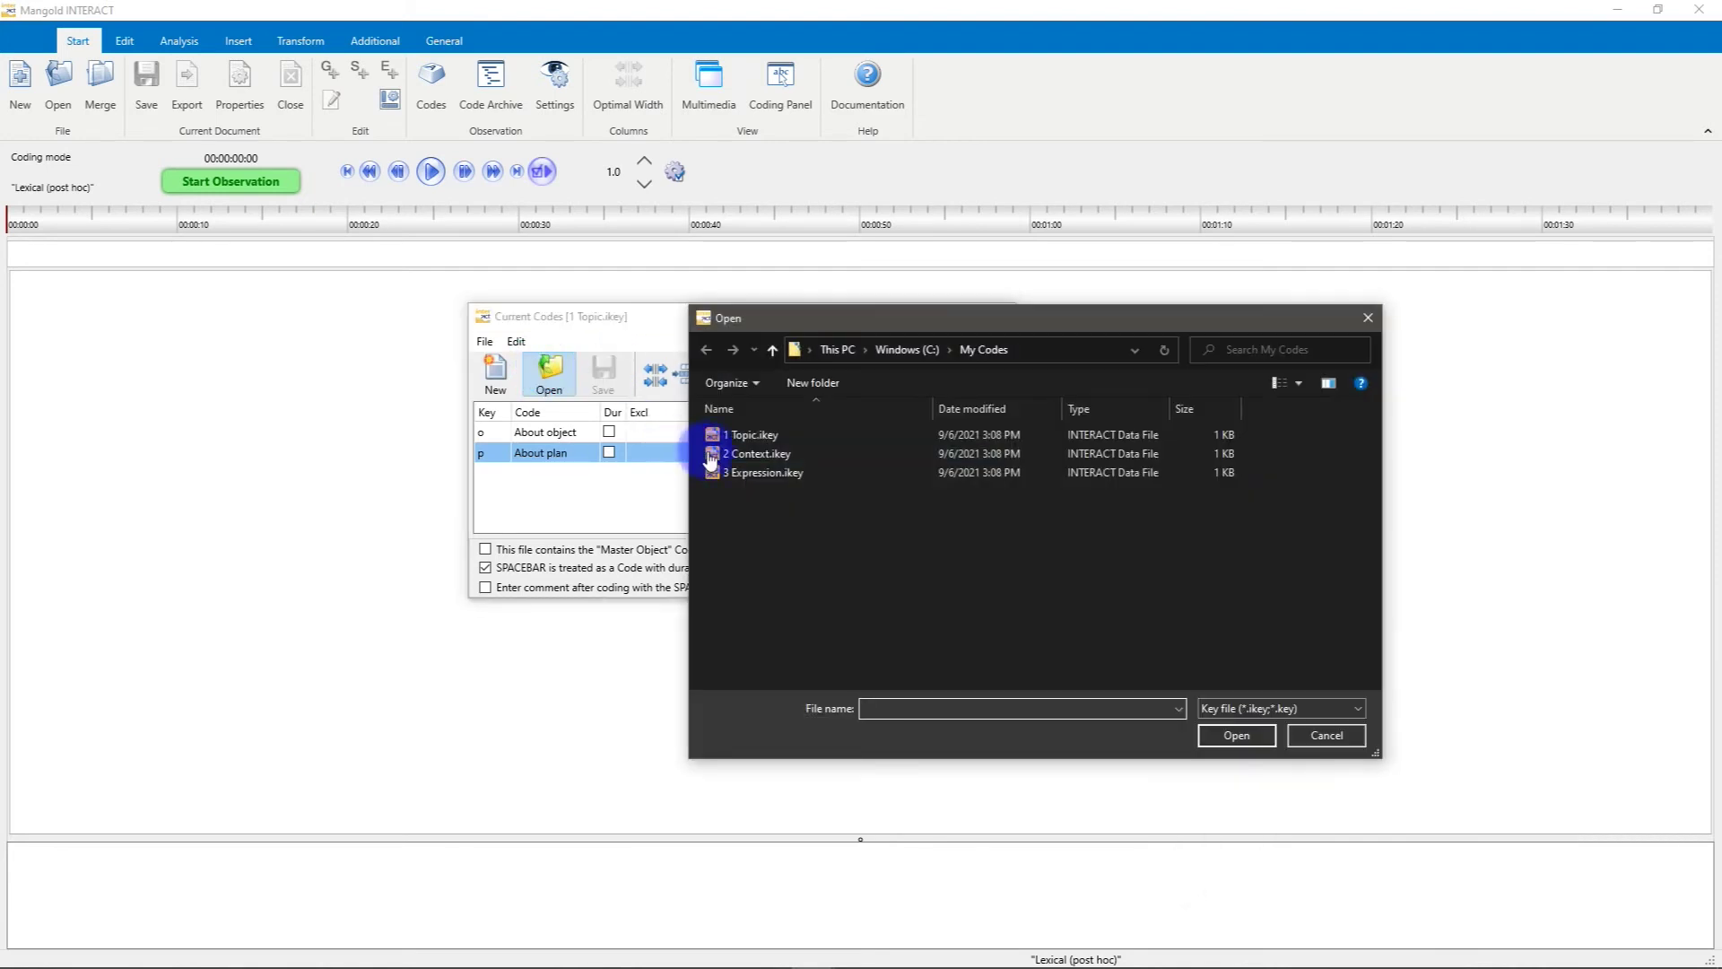
double_click(734, 454)
Chain Imagination and Real to 3 Expression.ikey, save, and reload 1 Topic.ikey
click(852, 431)
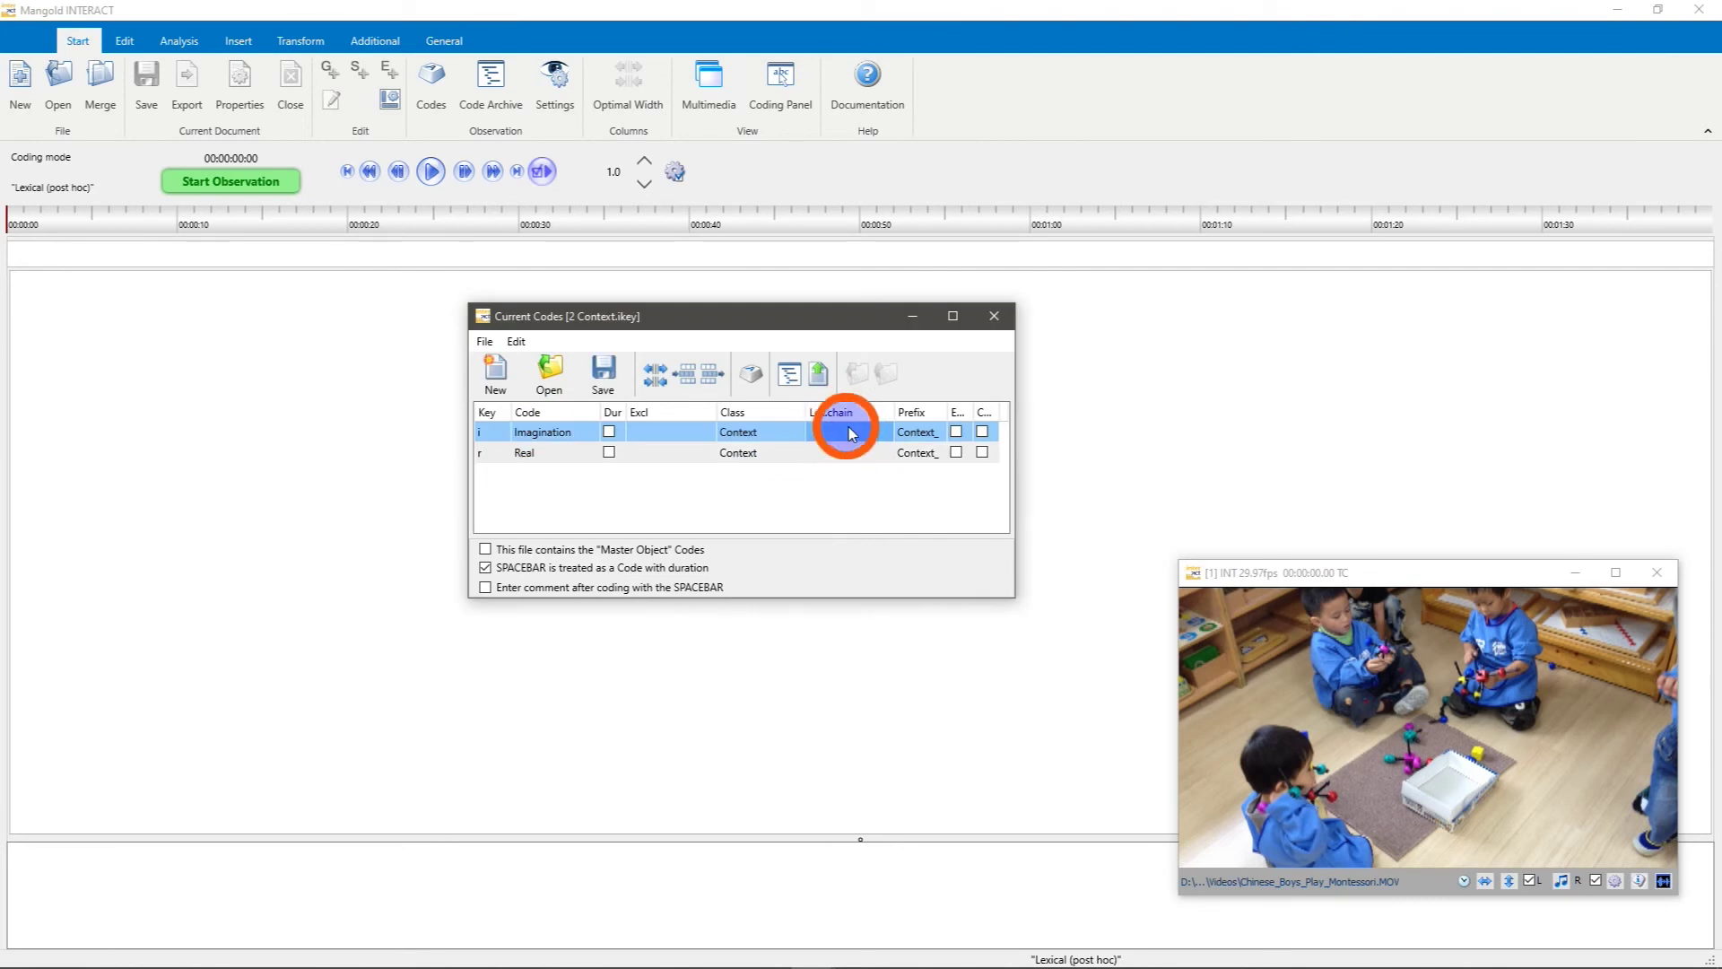
click(879, 432)
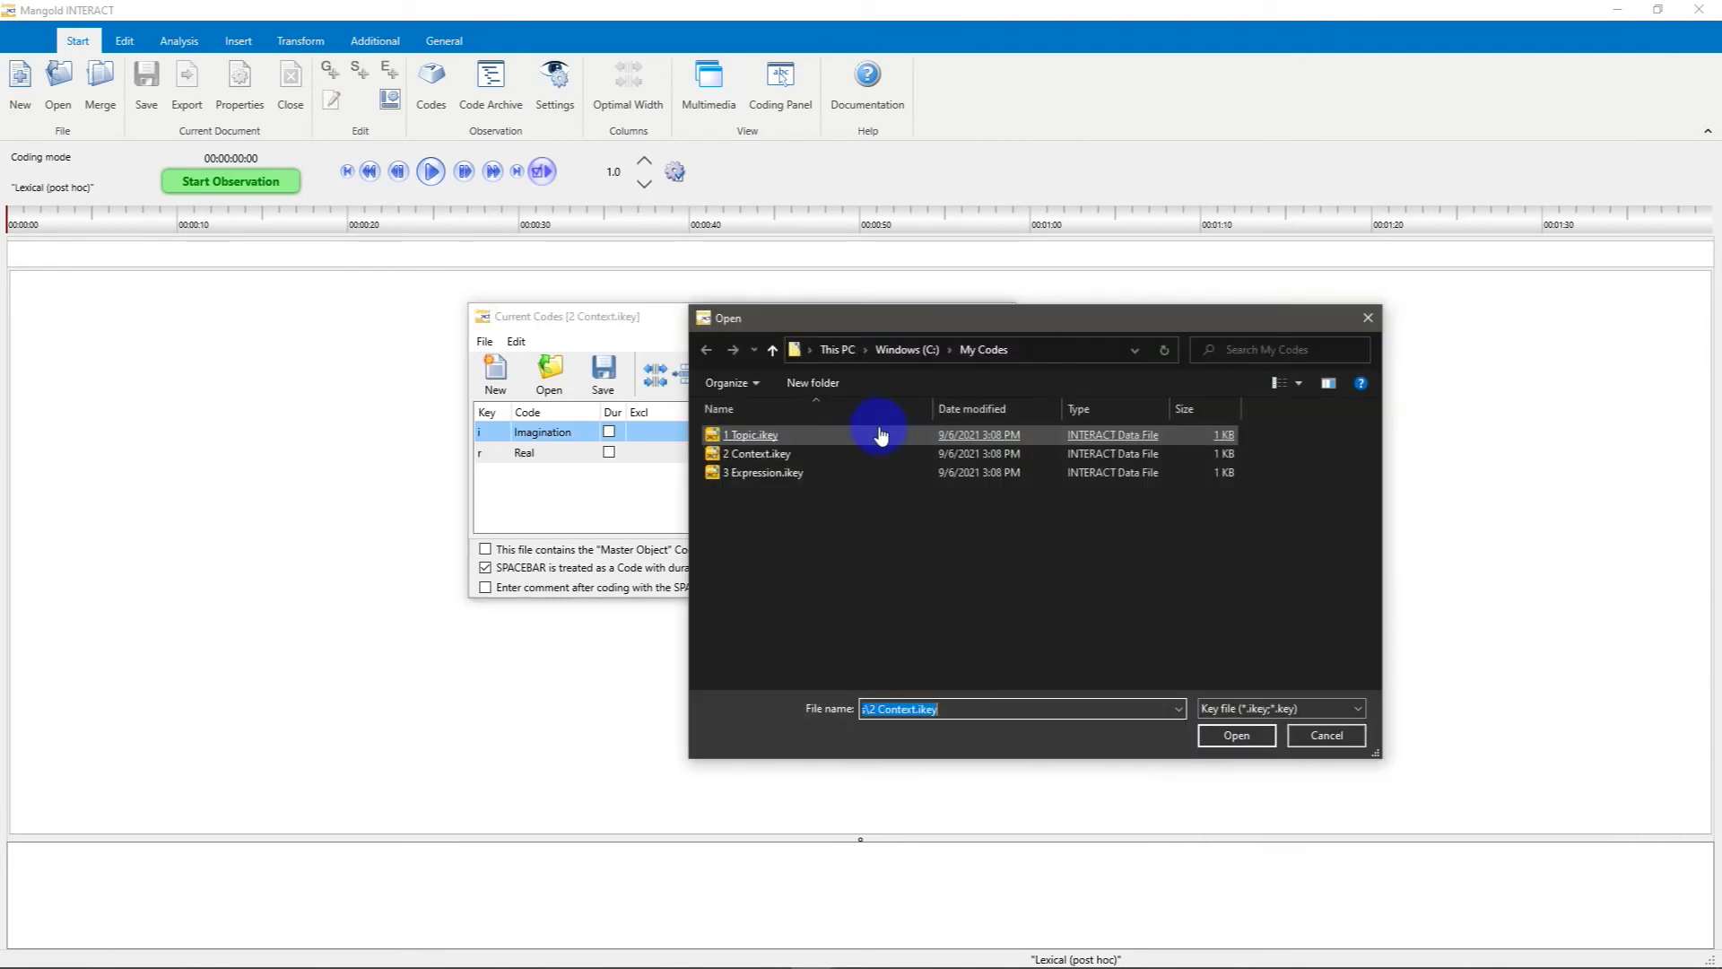
double_click(769, 470)
click(839, 452)
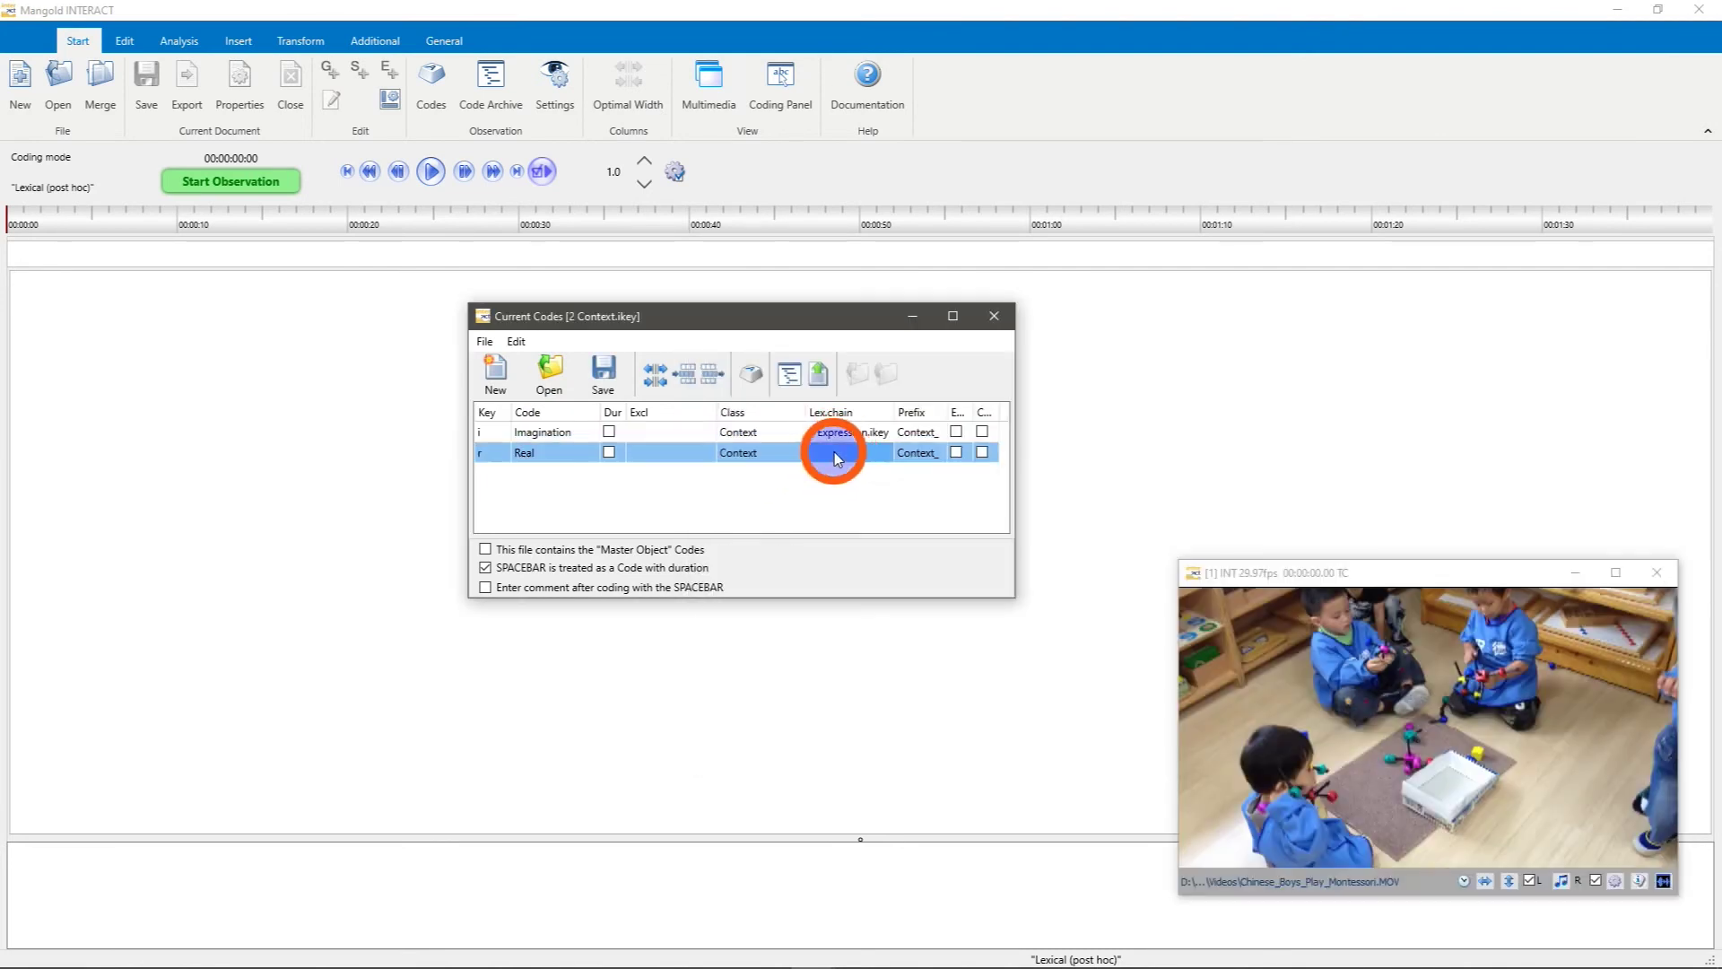
click(884, 453)
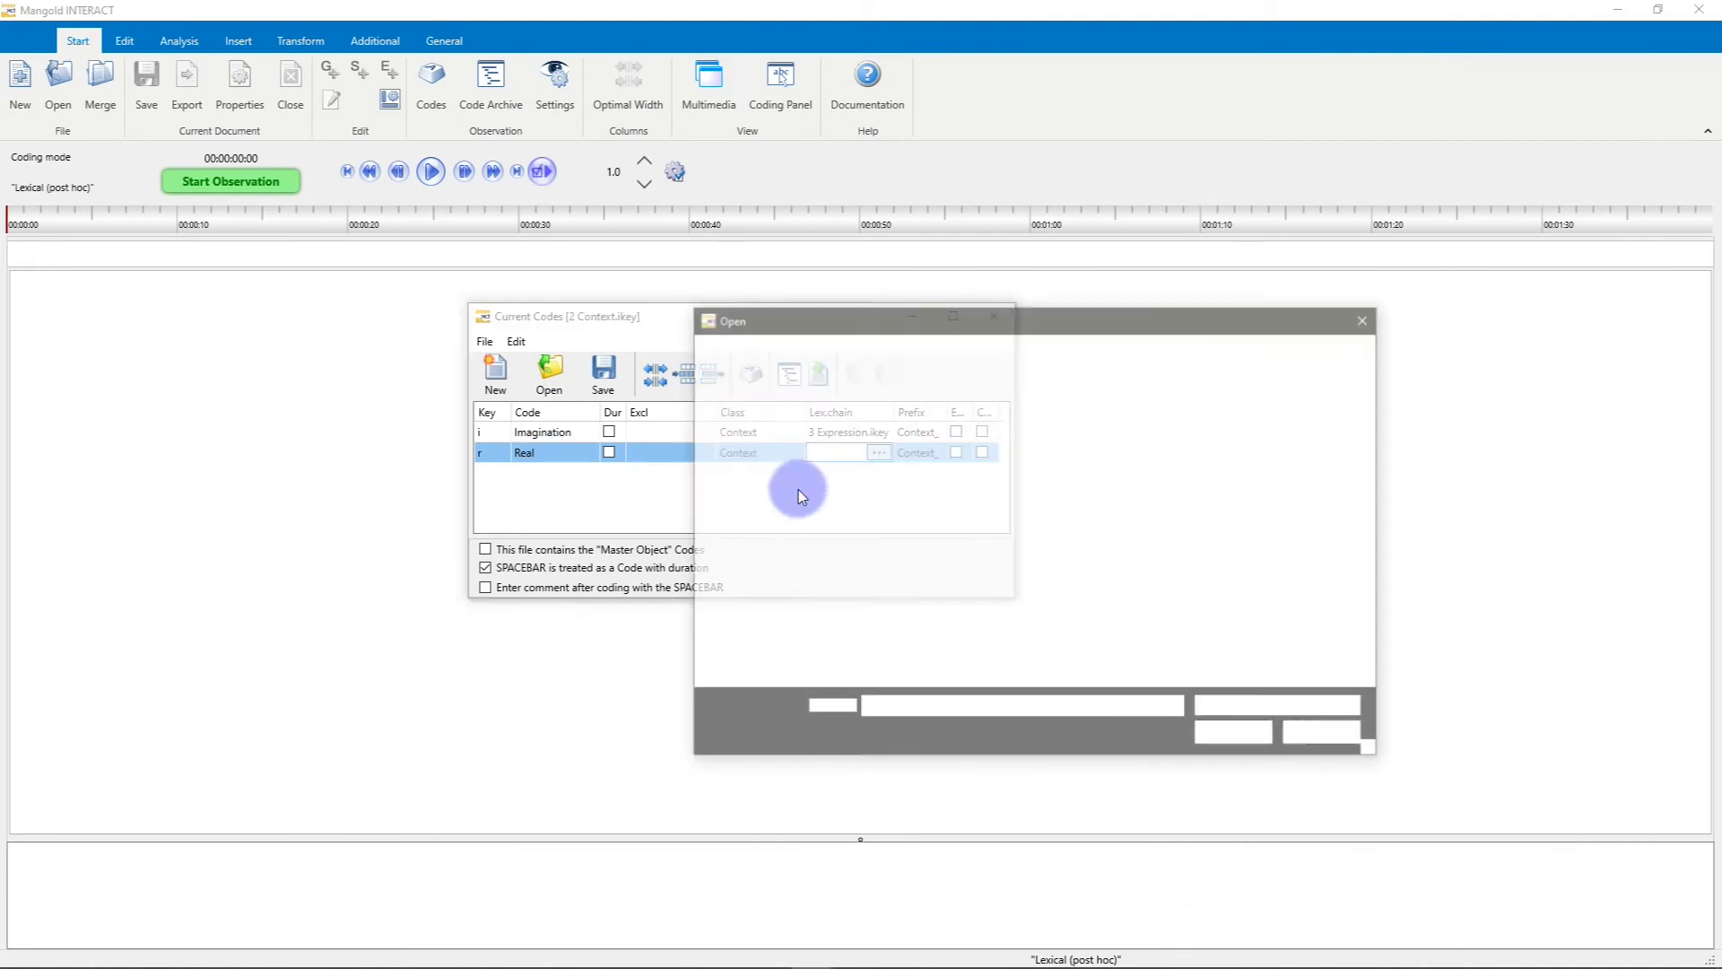
double_click(759, 474)
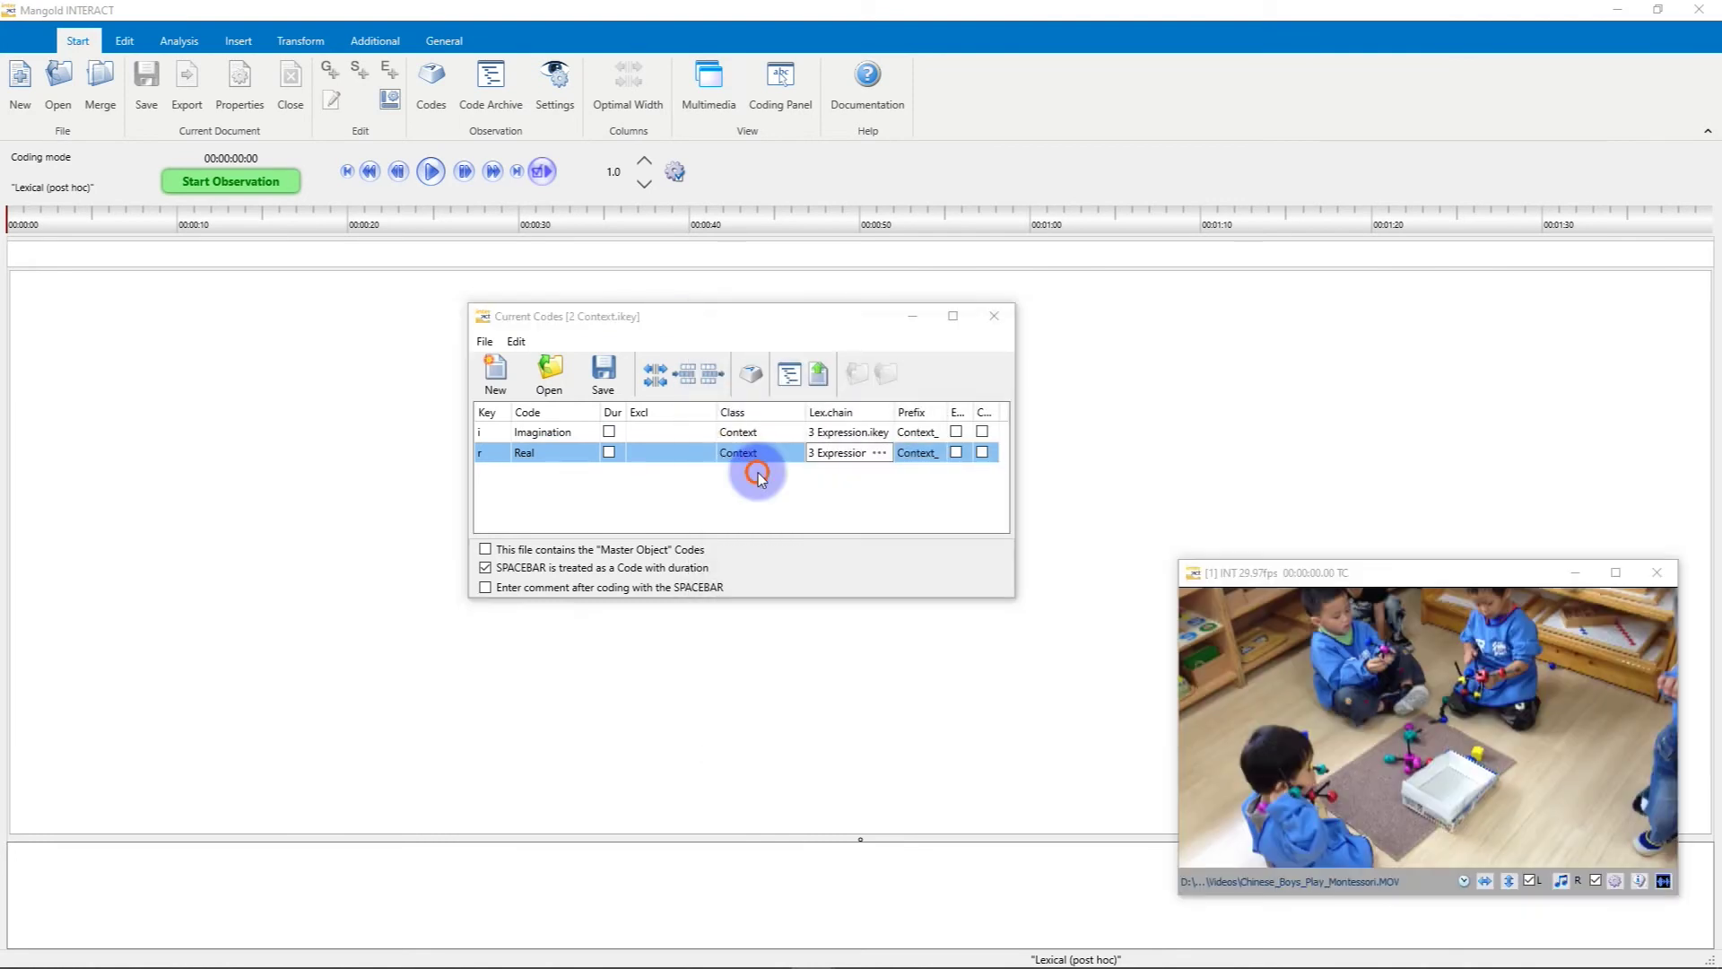
click(603, 368)
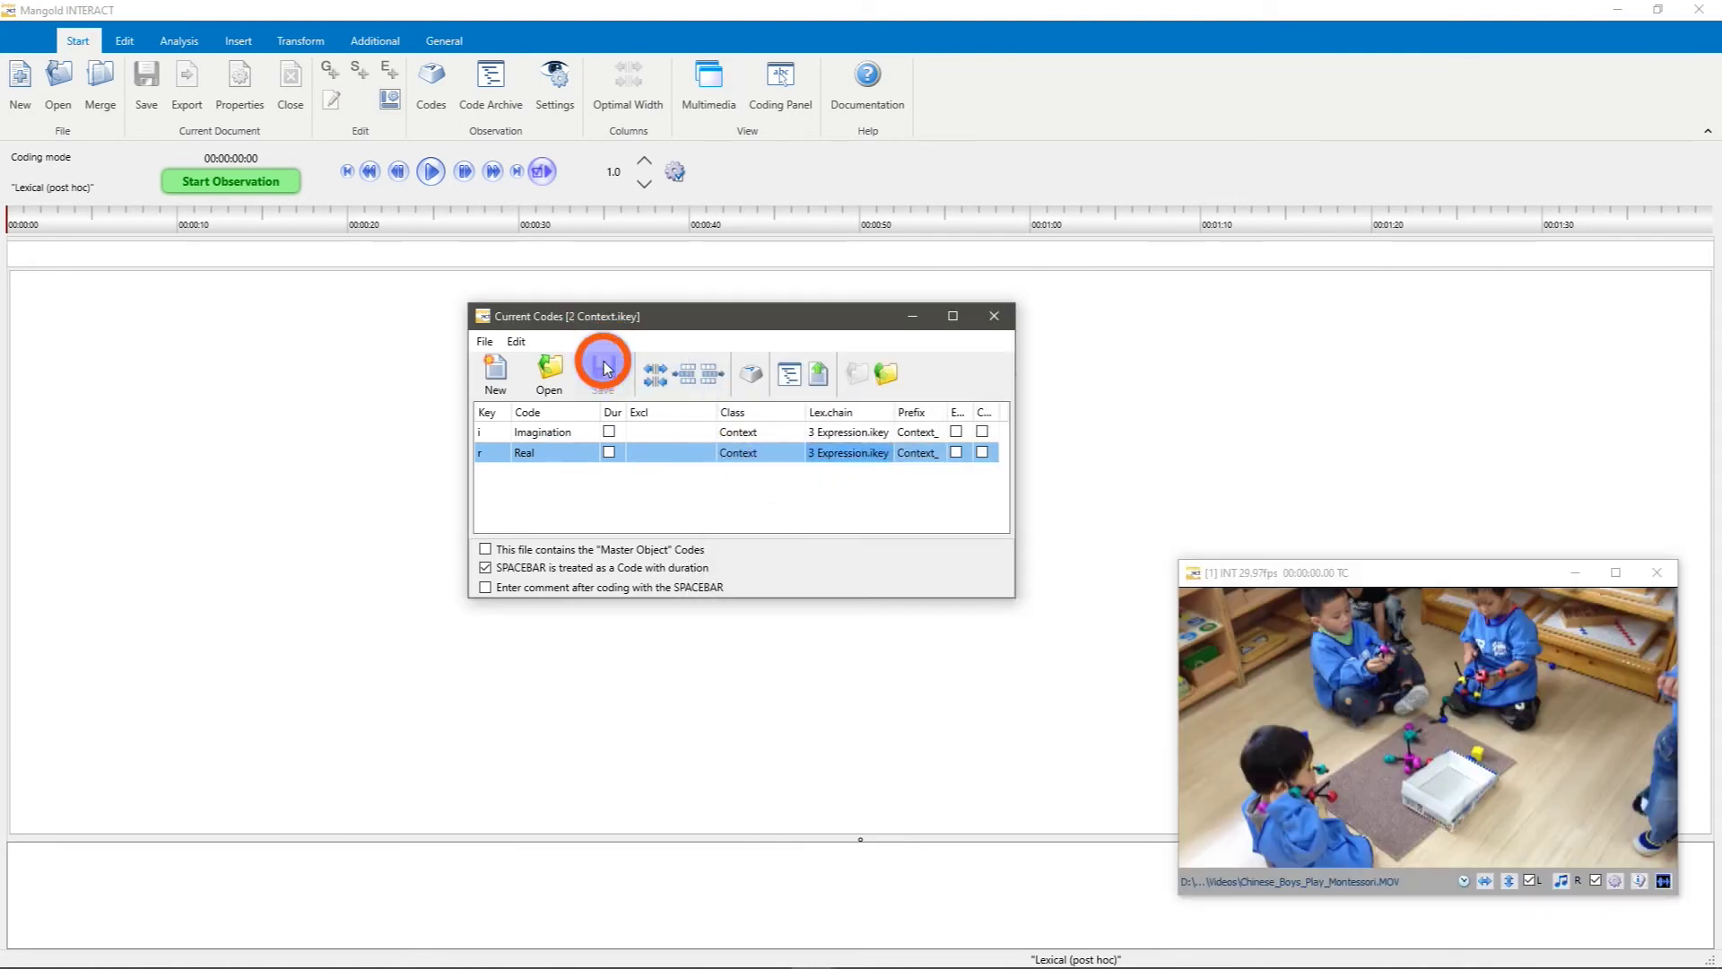
click(558, 369)
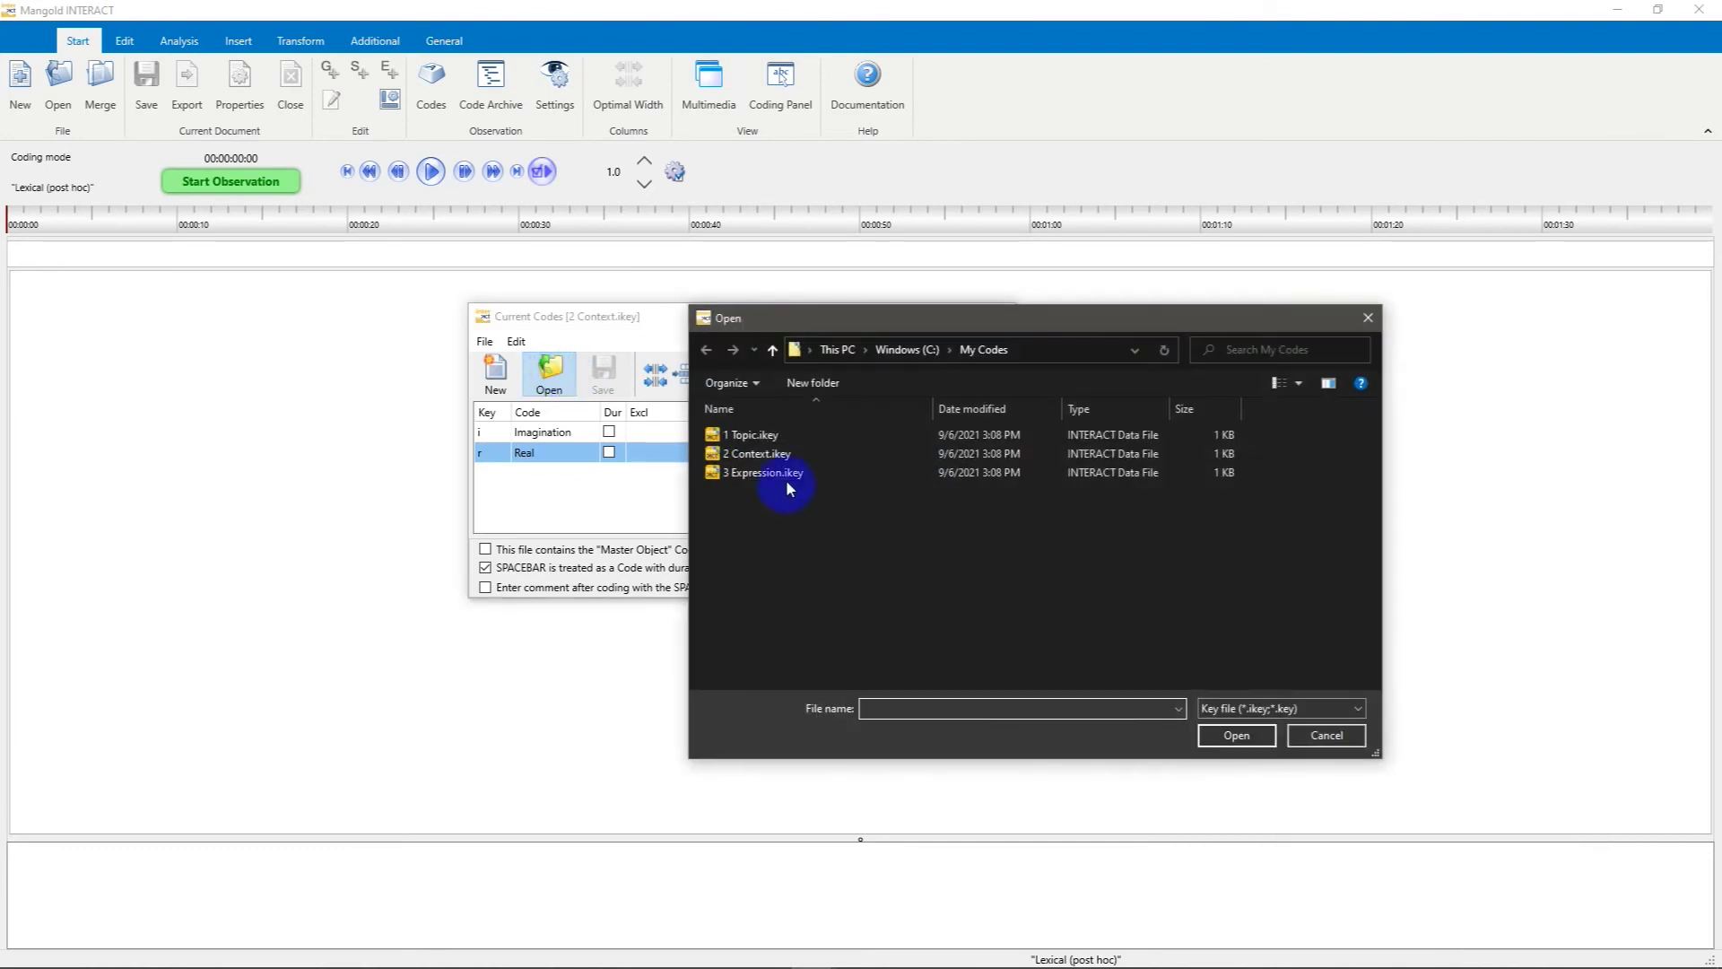
double_click(751, 436)
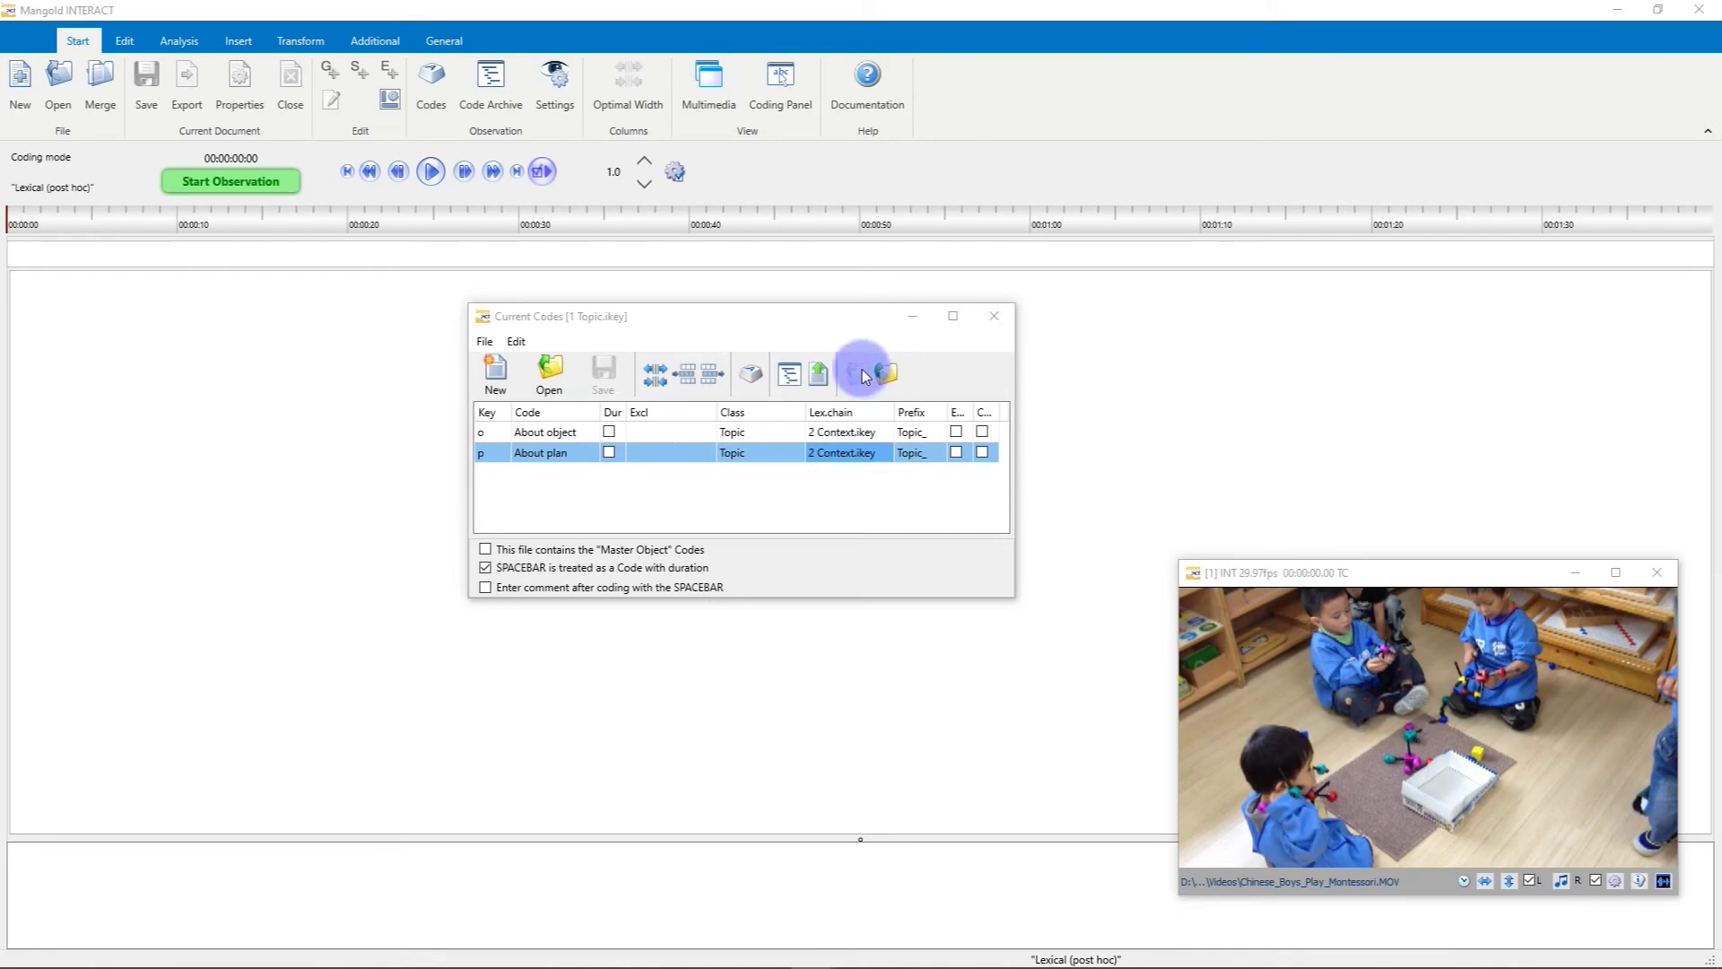
click(838, 434)
click(849, 432)
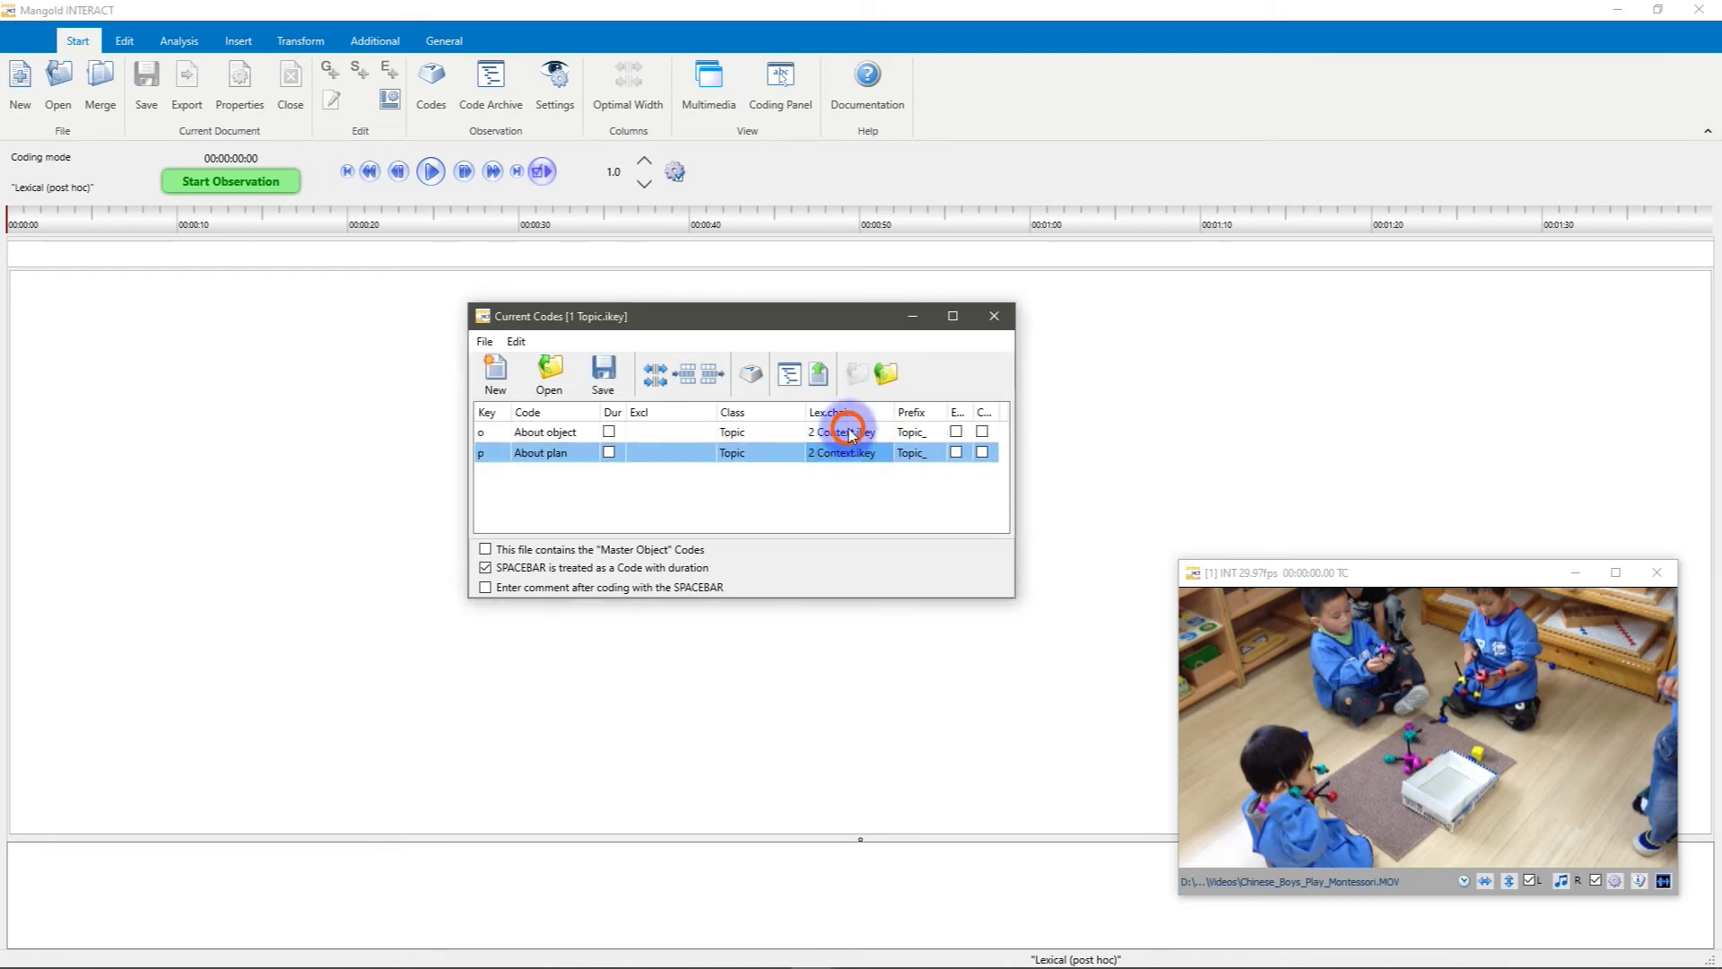
click(891, 372)
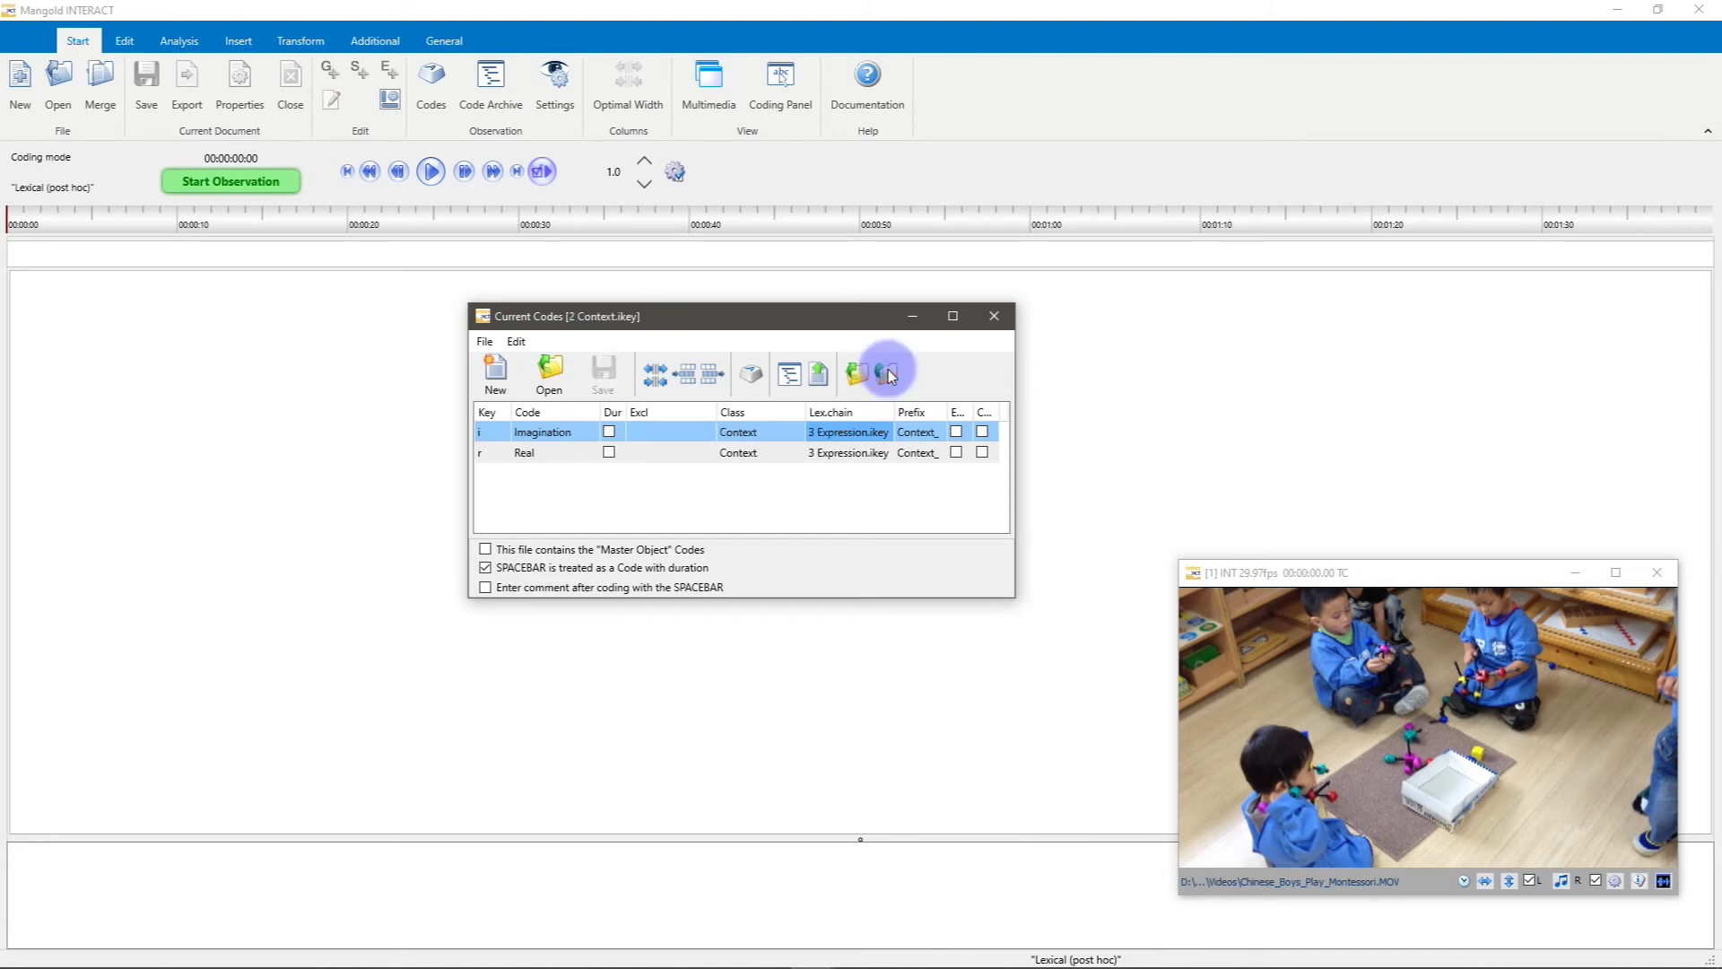
click(889, 374)
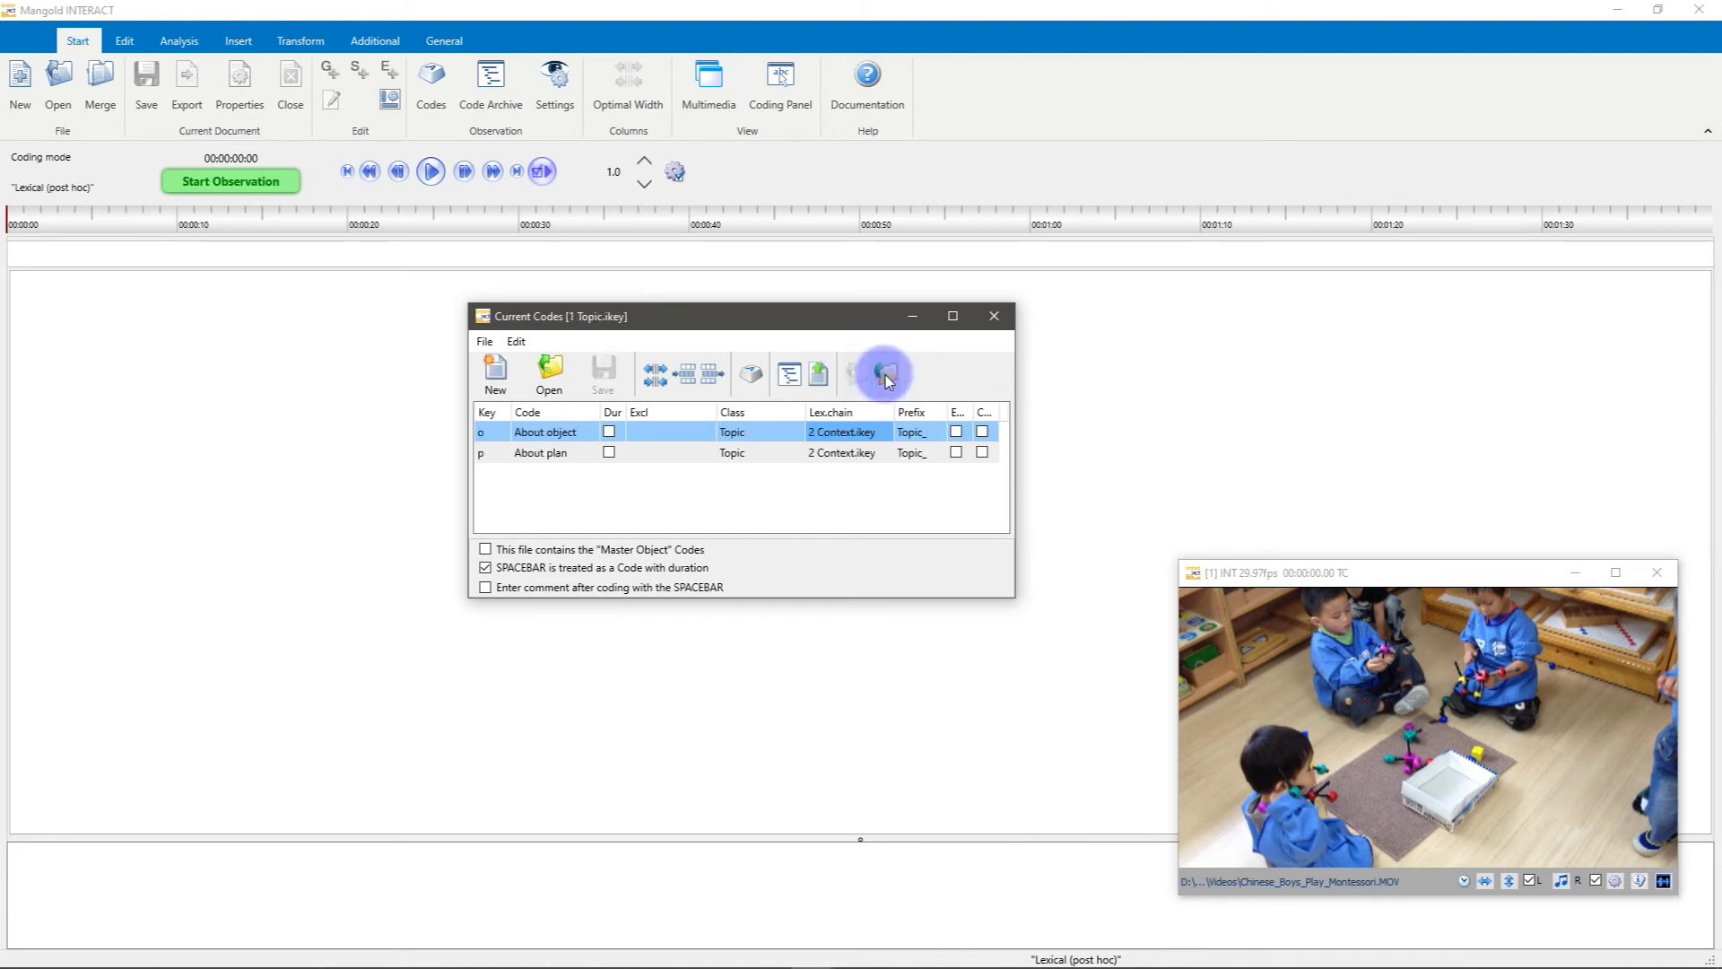
click(887, 377)
click(884, 377)
click(883, 376)
click(882, 377)
click(858, 382)
click(857, 380)
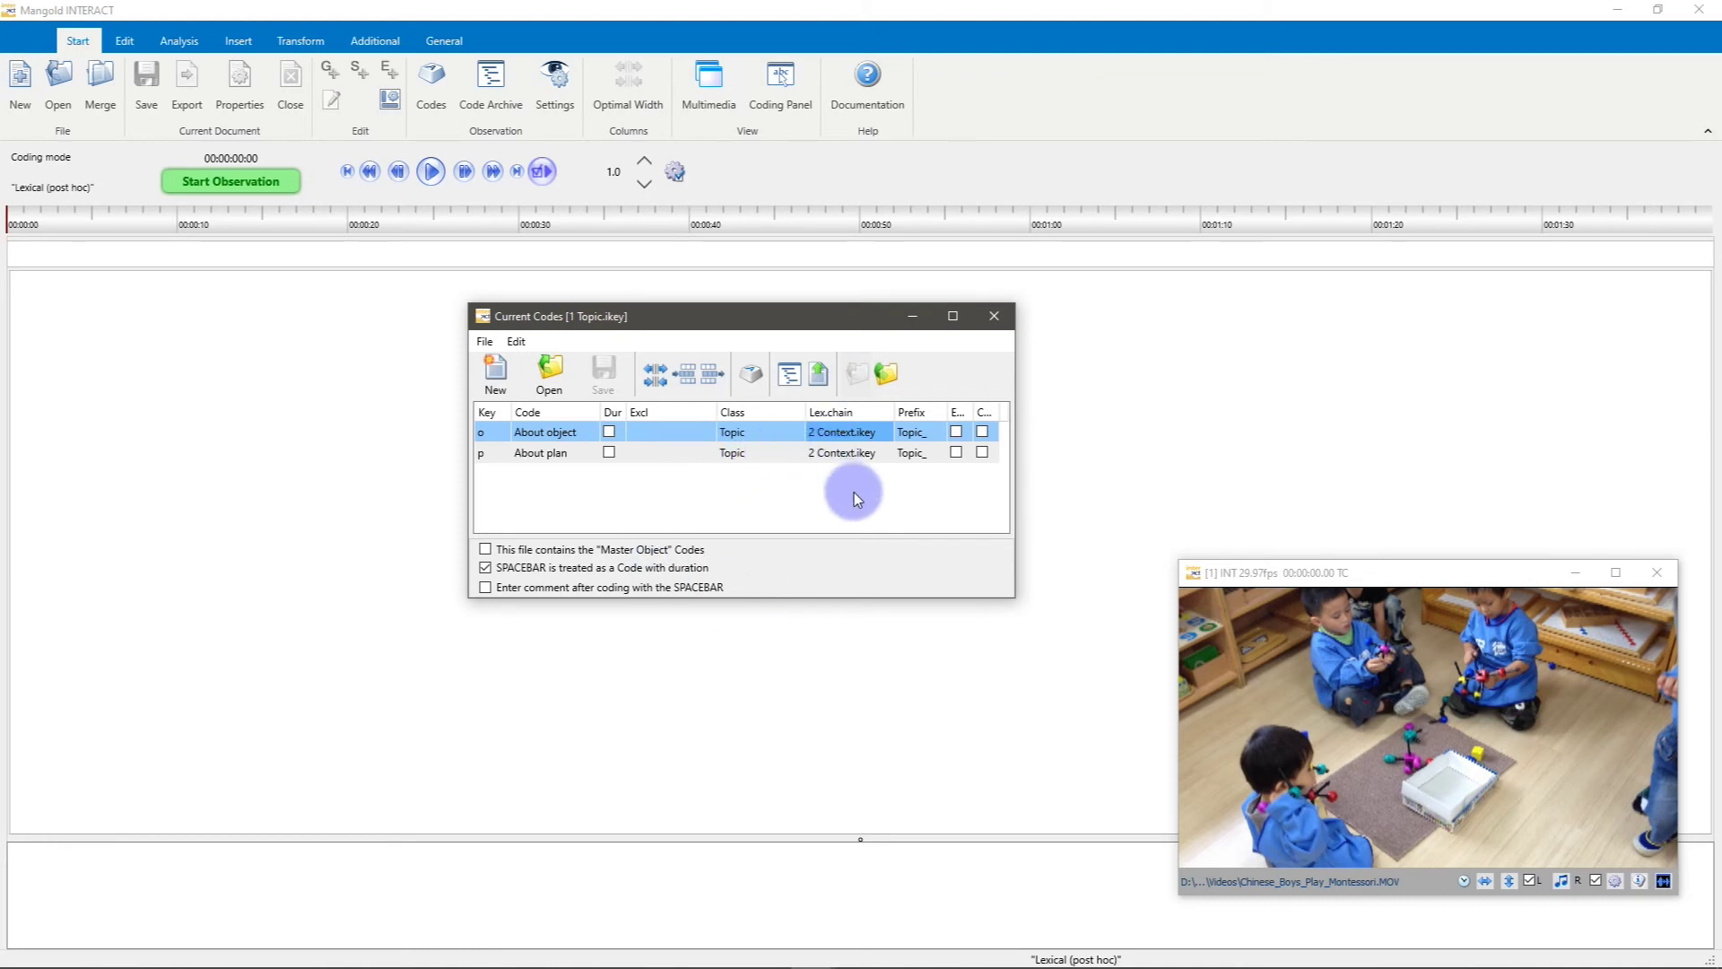
click(886, 372)
click(850, 376)
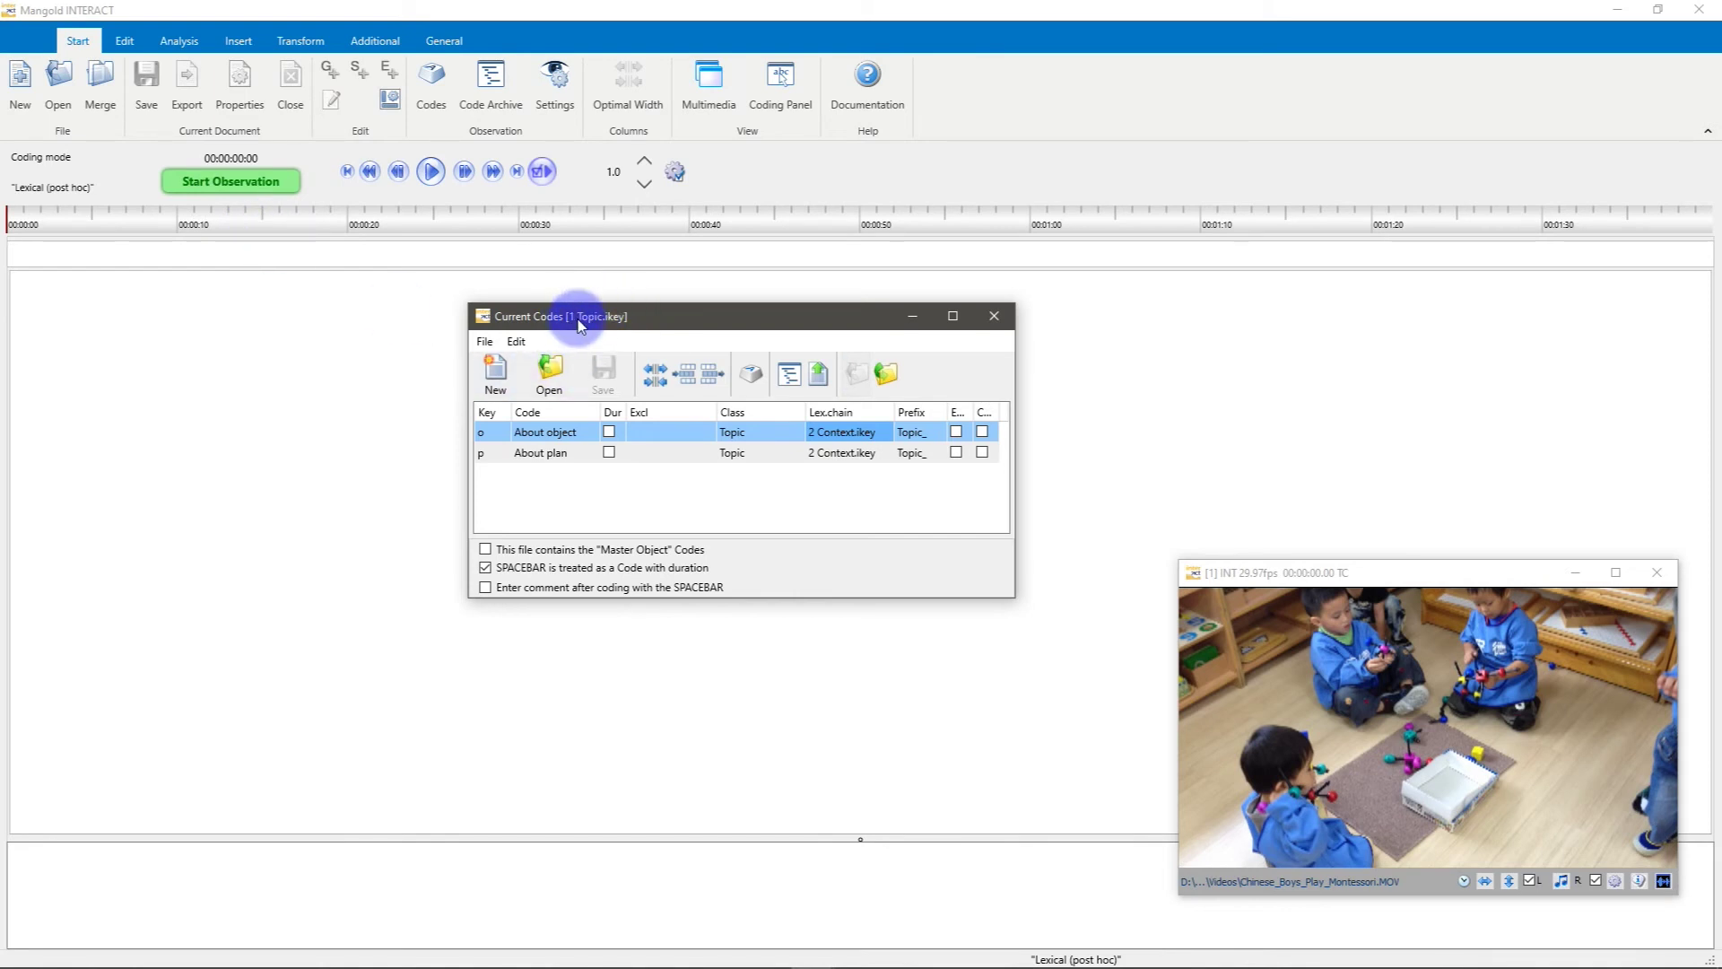
Close the code definitions and set the observation coding mode to Lexical (post hoc)
click(996, 317)
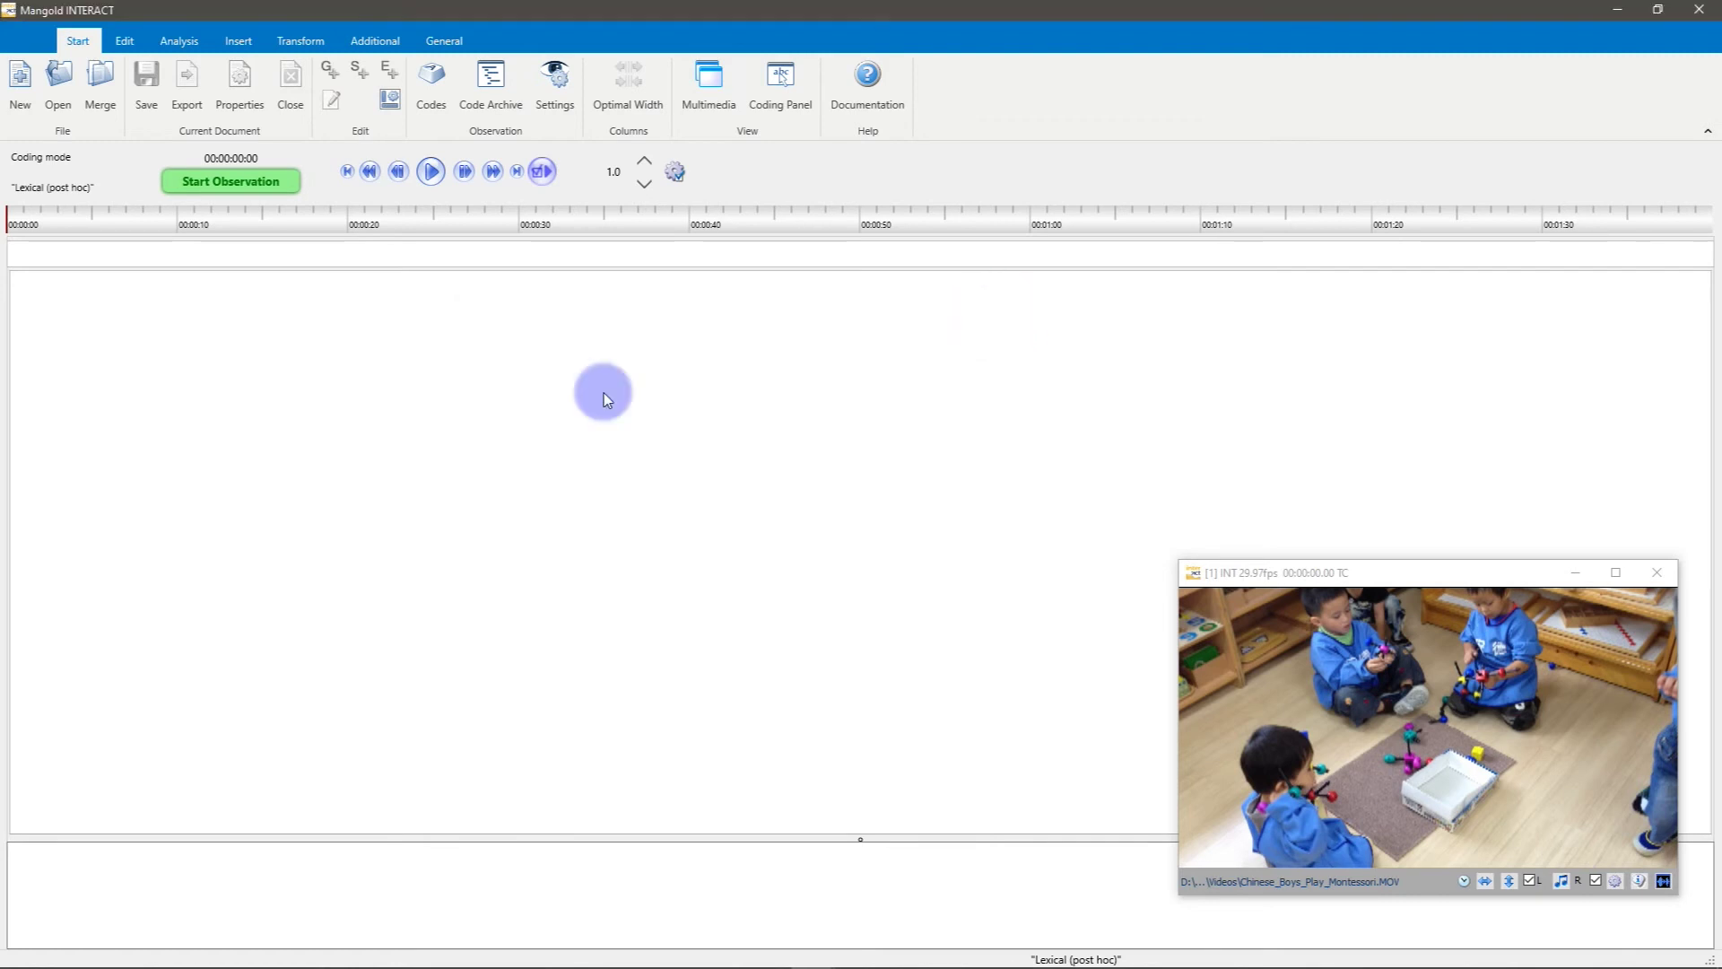
click(556, 87)
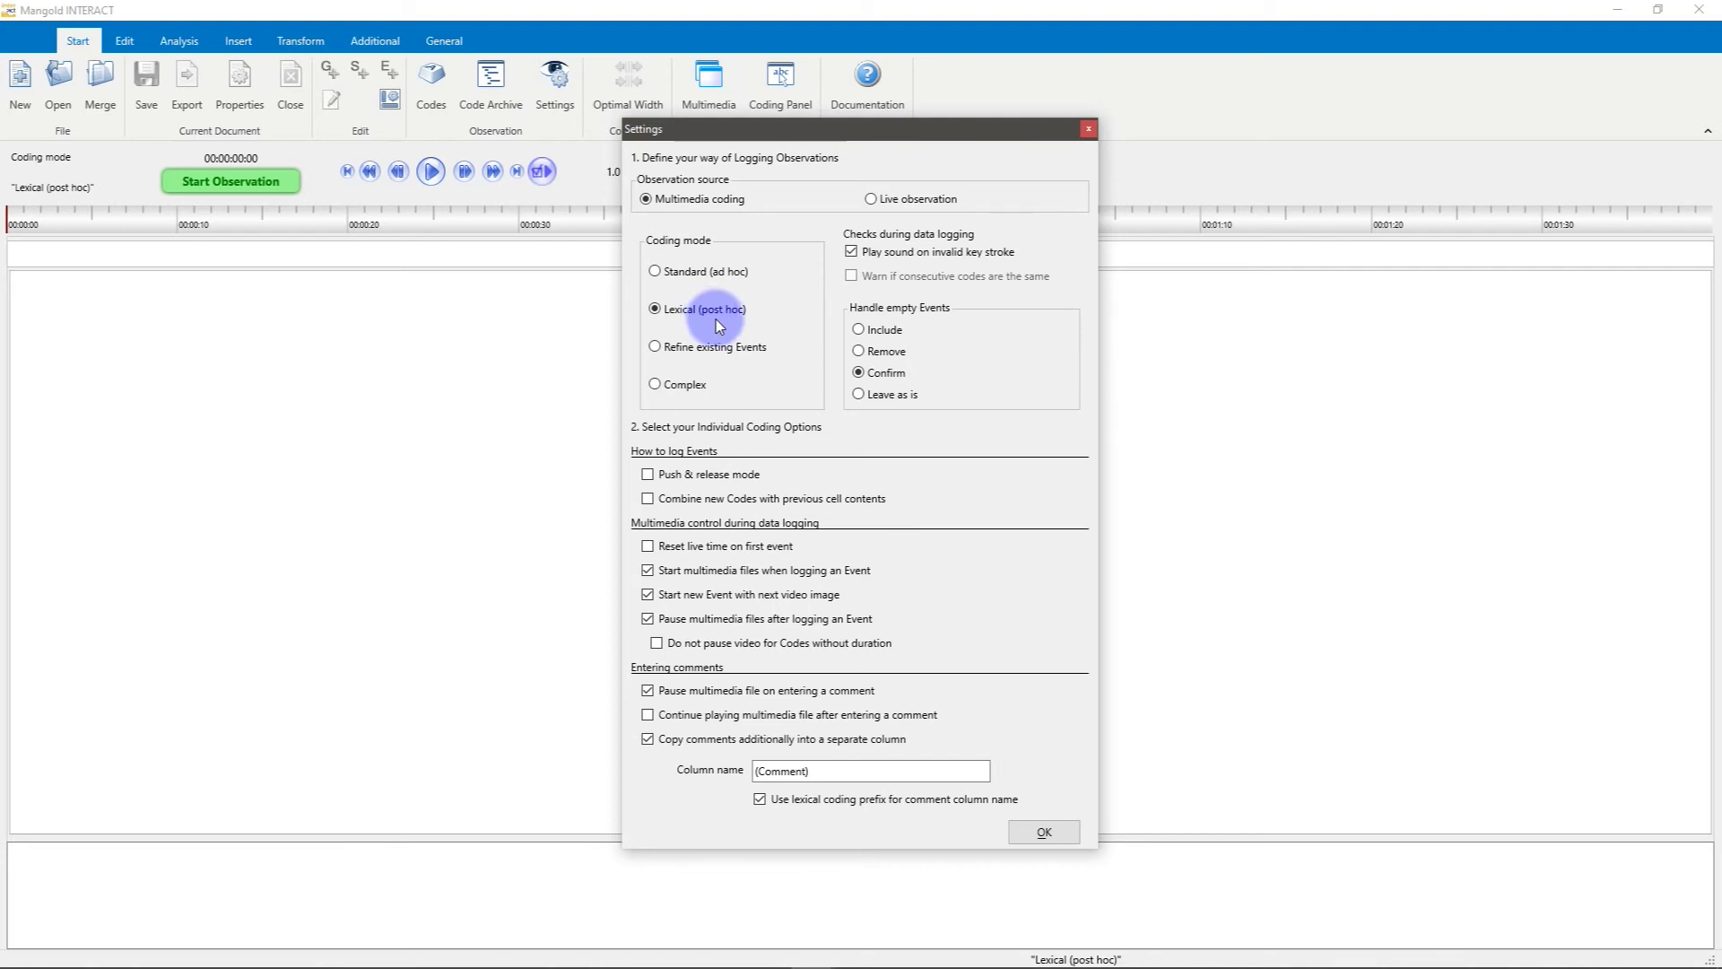
click(1037, 832)
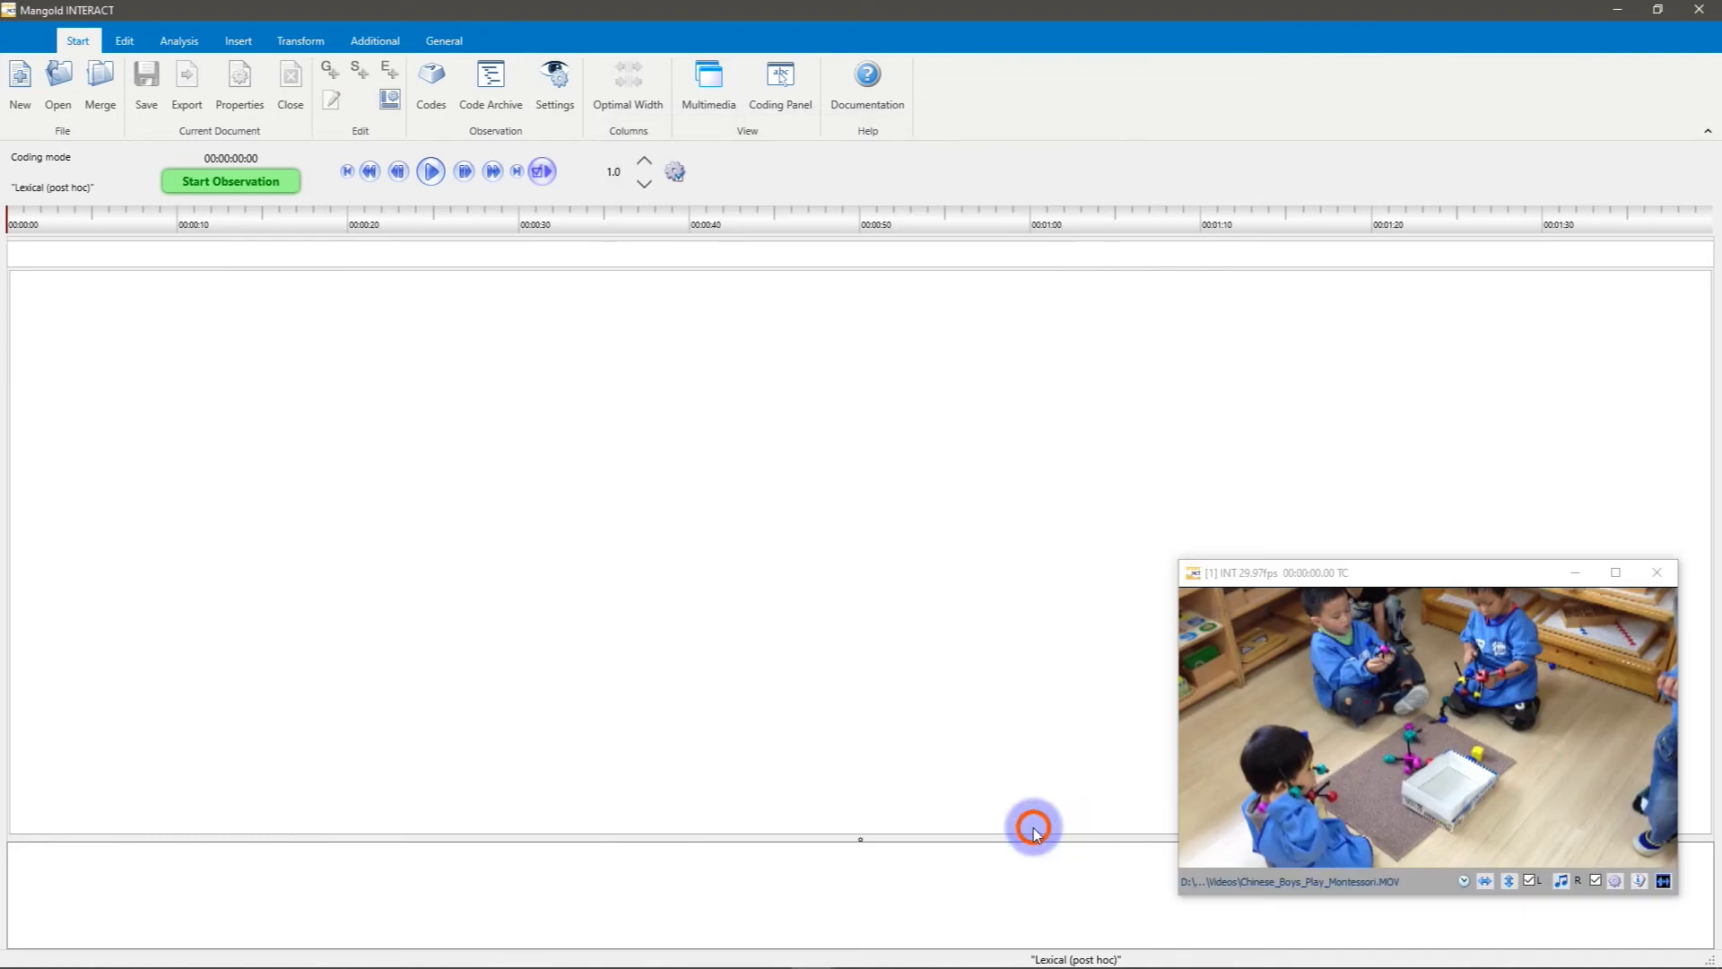
Start a new observation linked to the Chinese_Boys_Play_Montessori.MOV video
click(278, 181)
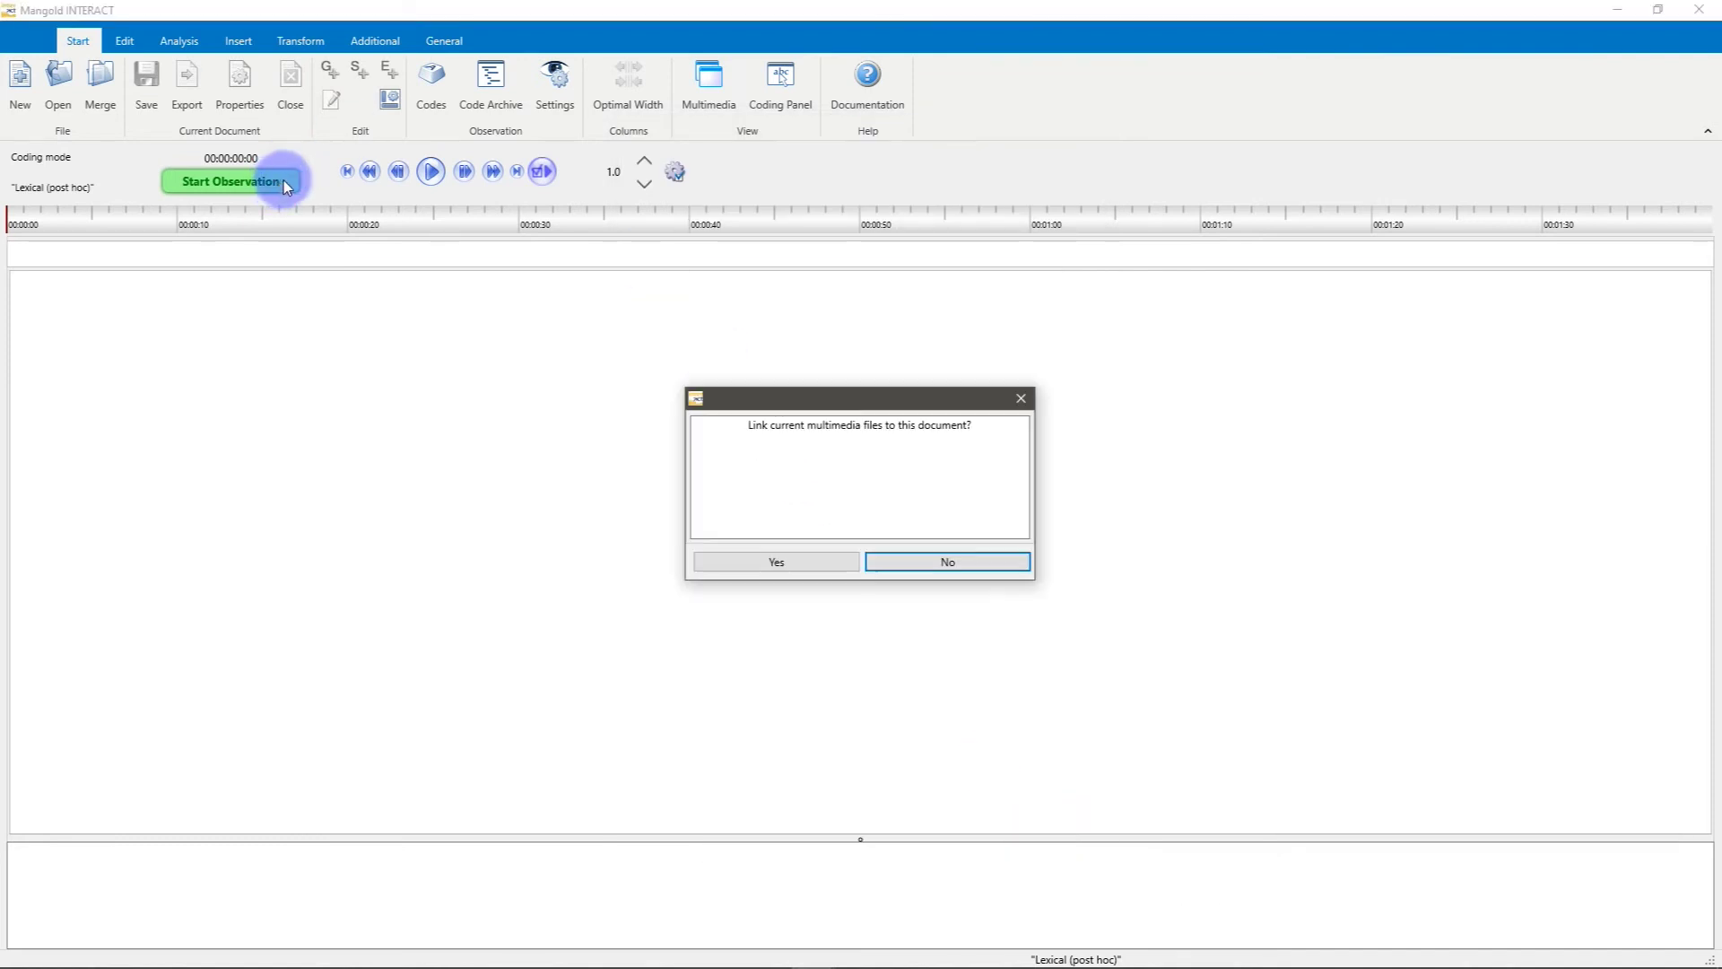
click(814, 567)
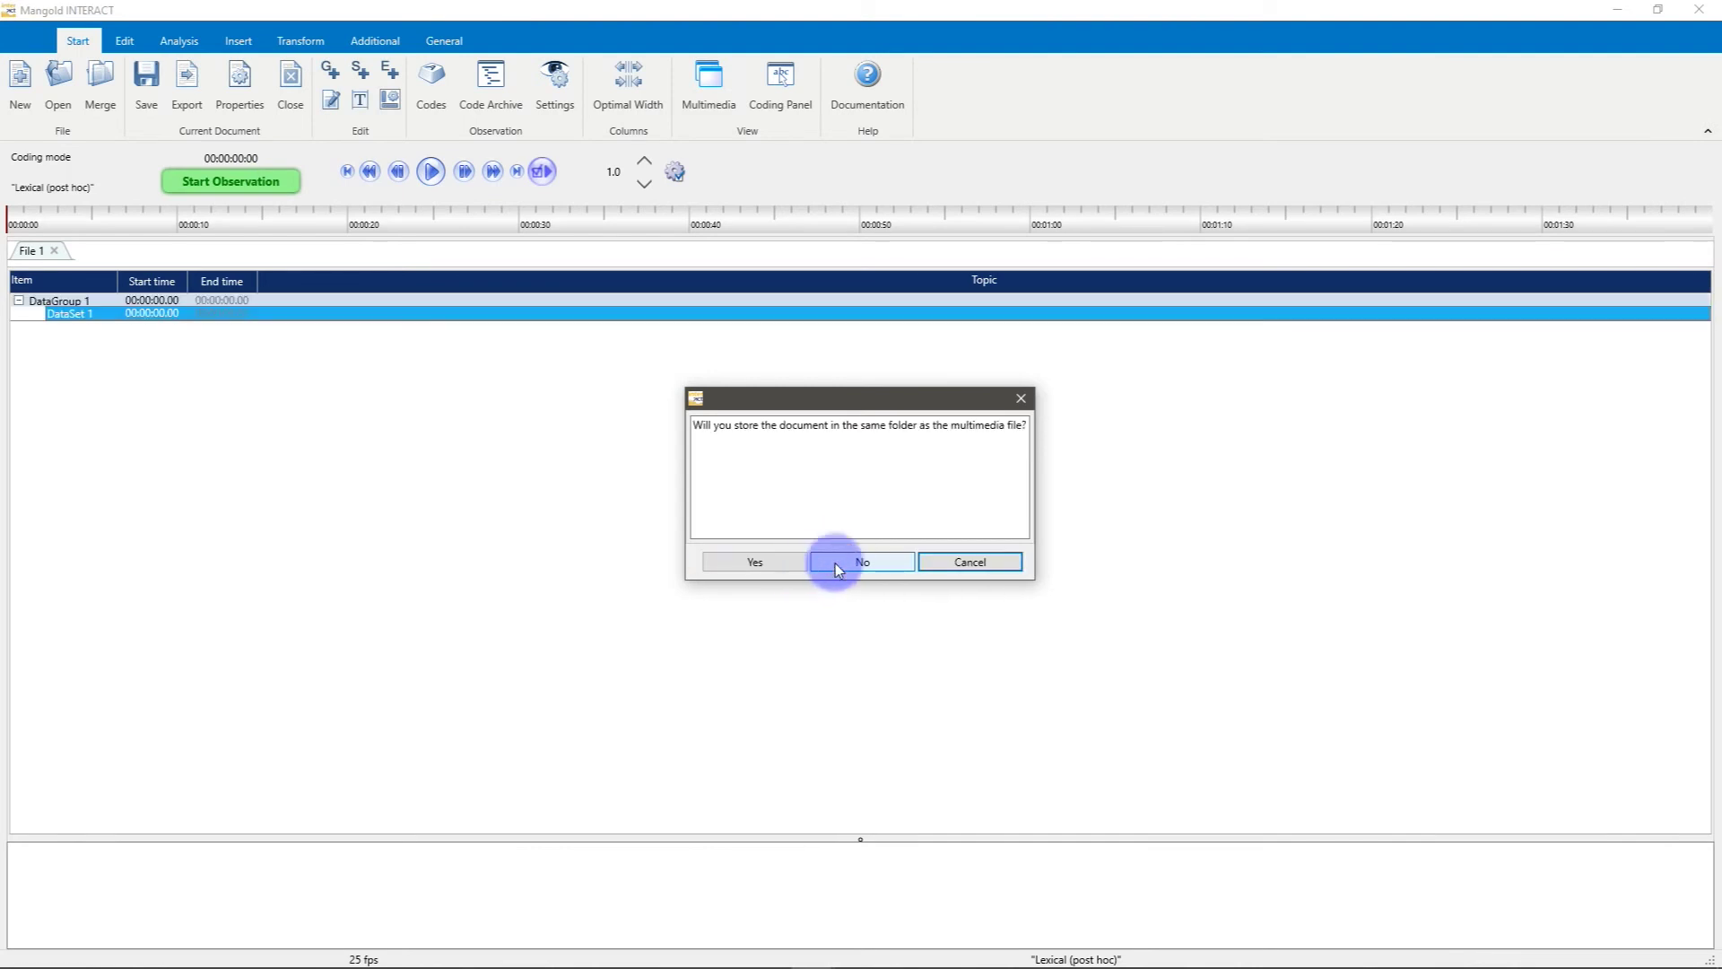
click(840, 563)
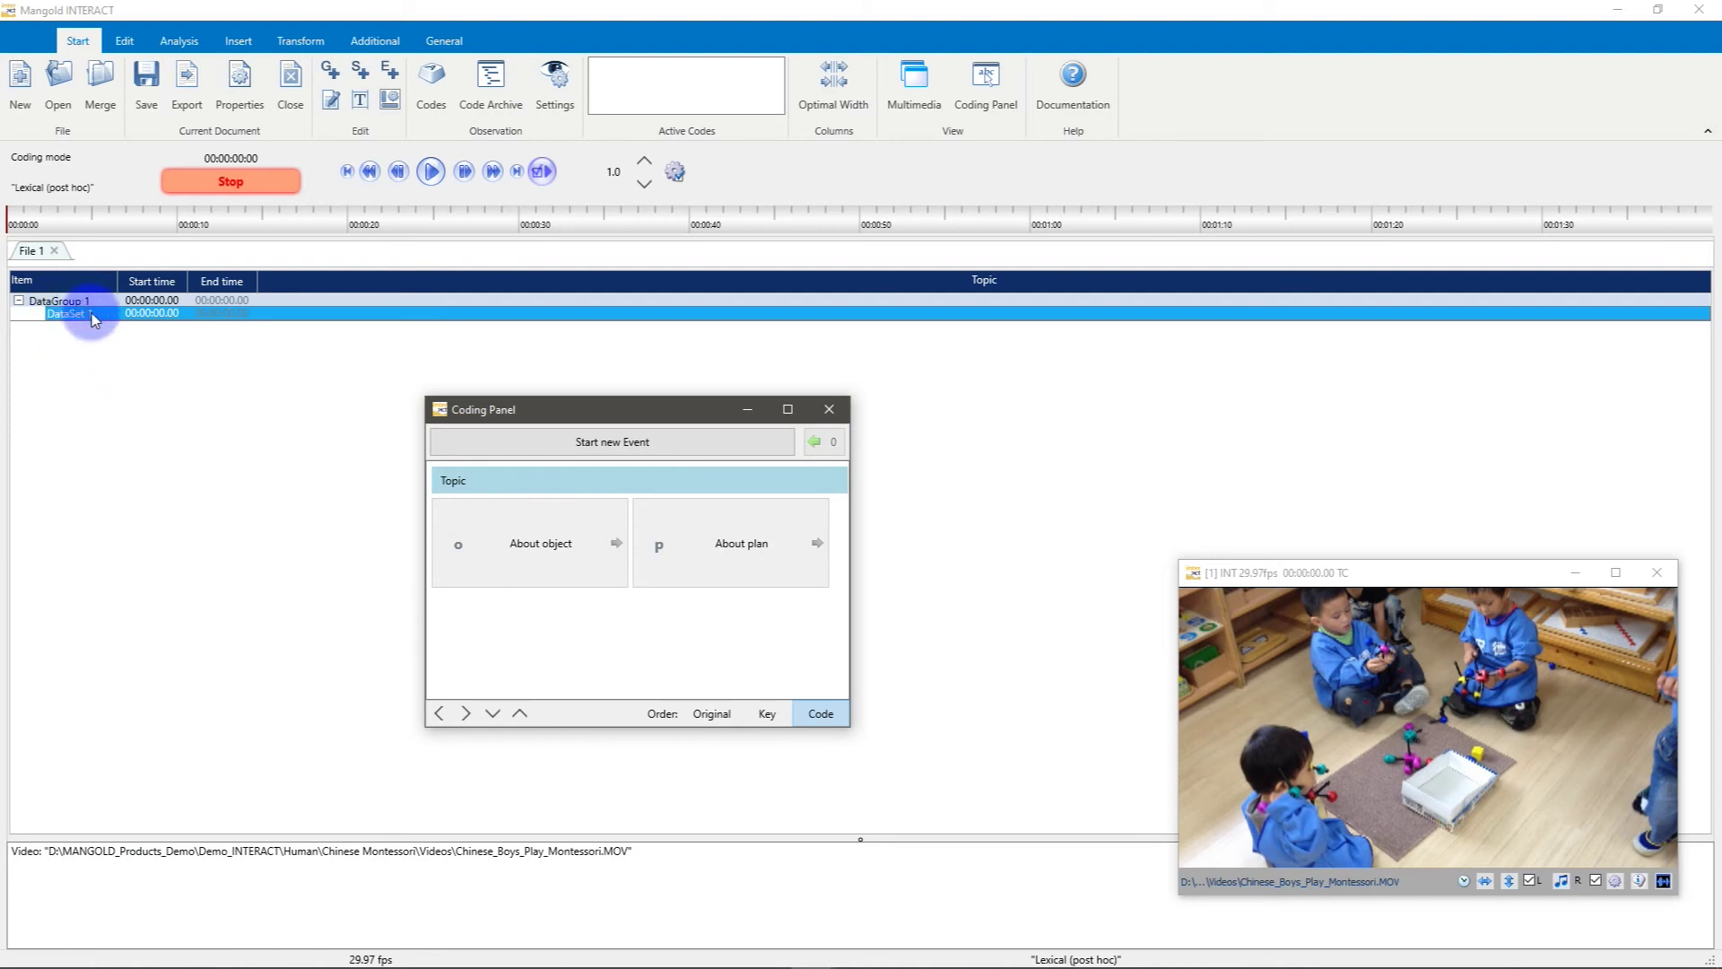
Record the first event from 00:00:00.04 to 00:00:02.73
click(705, 436)
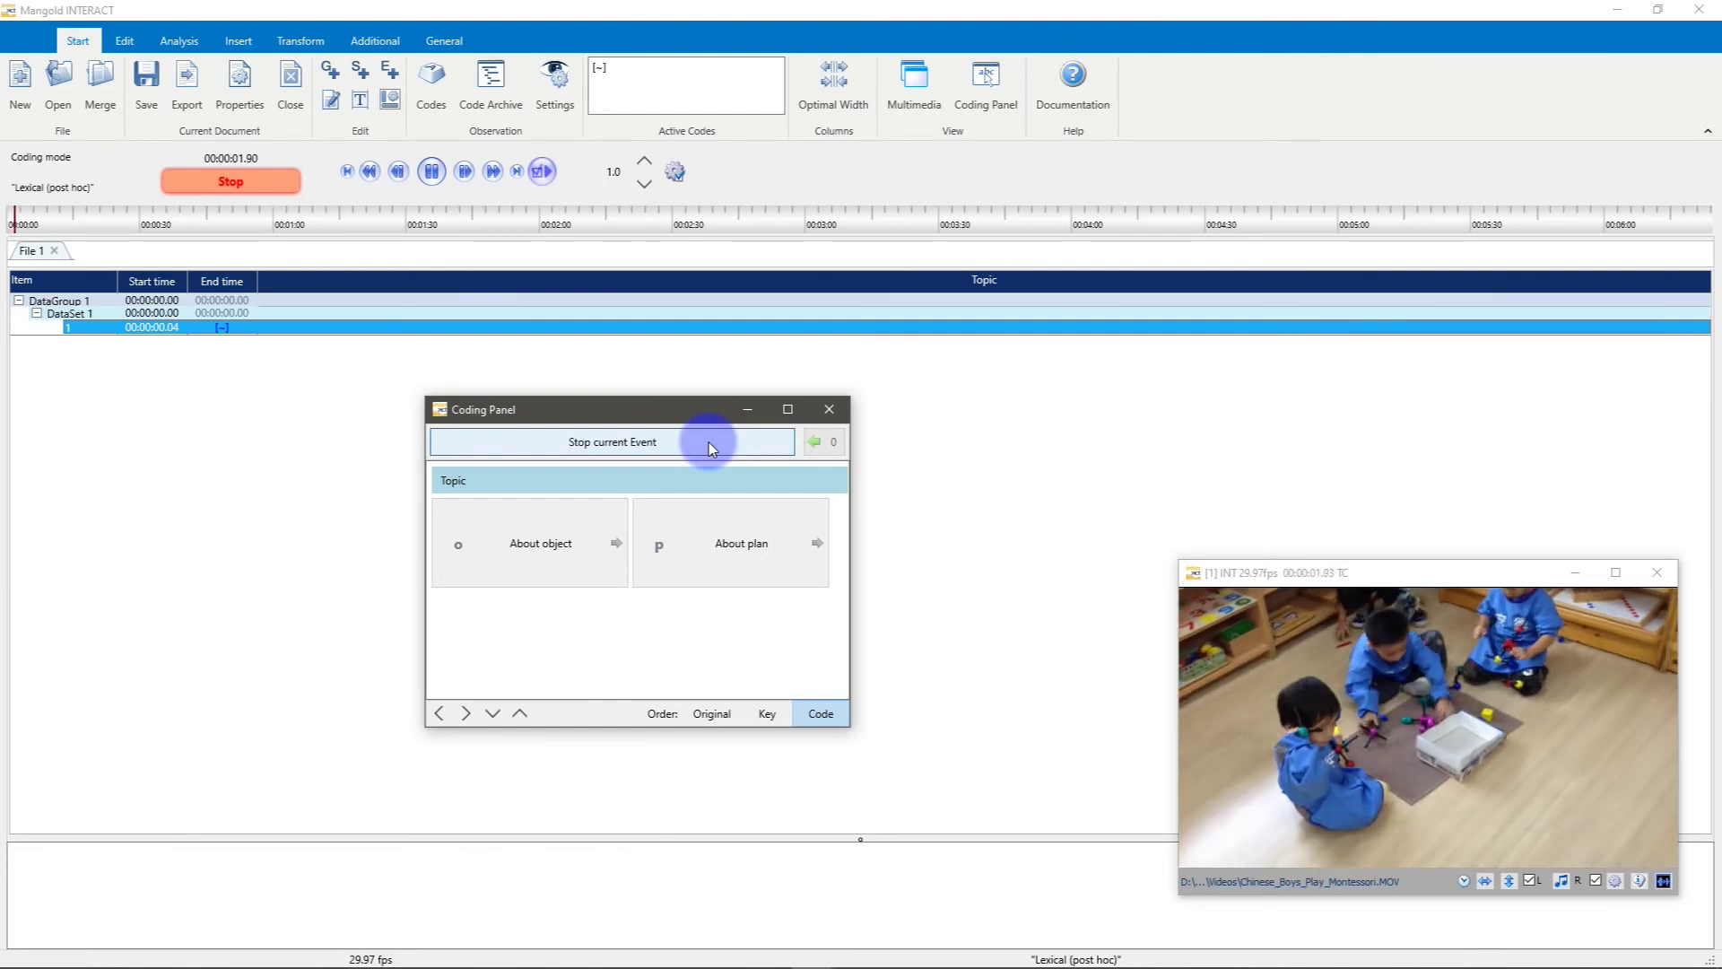
click(709, 443)
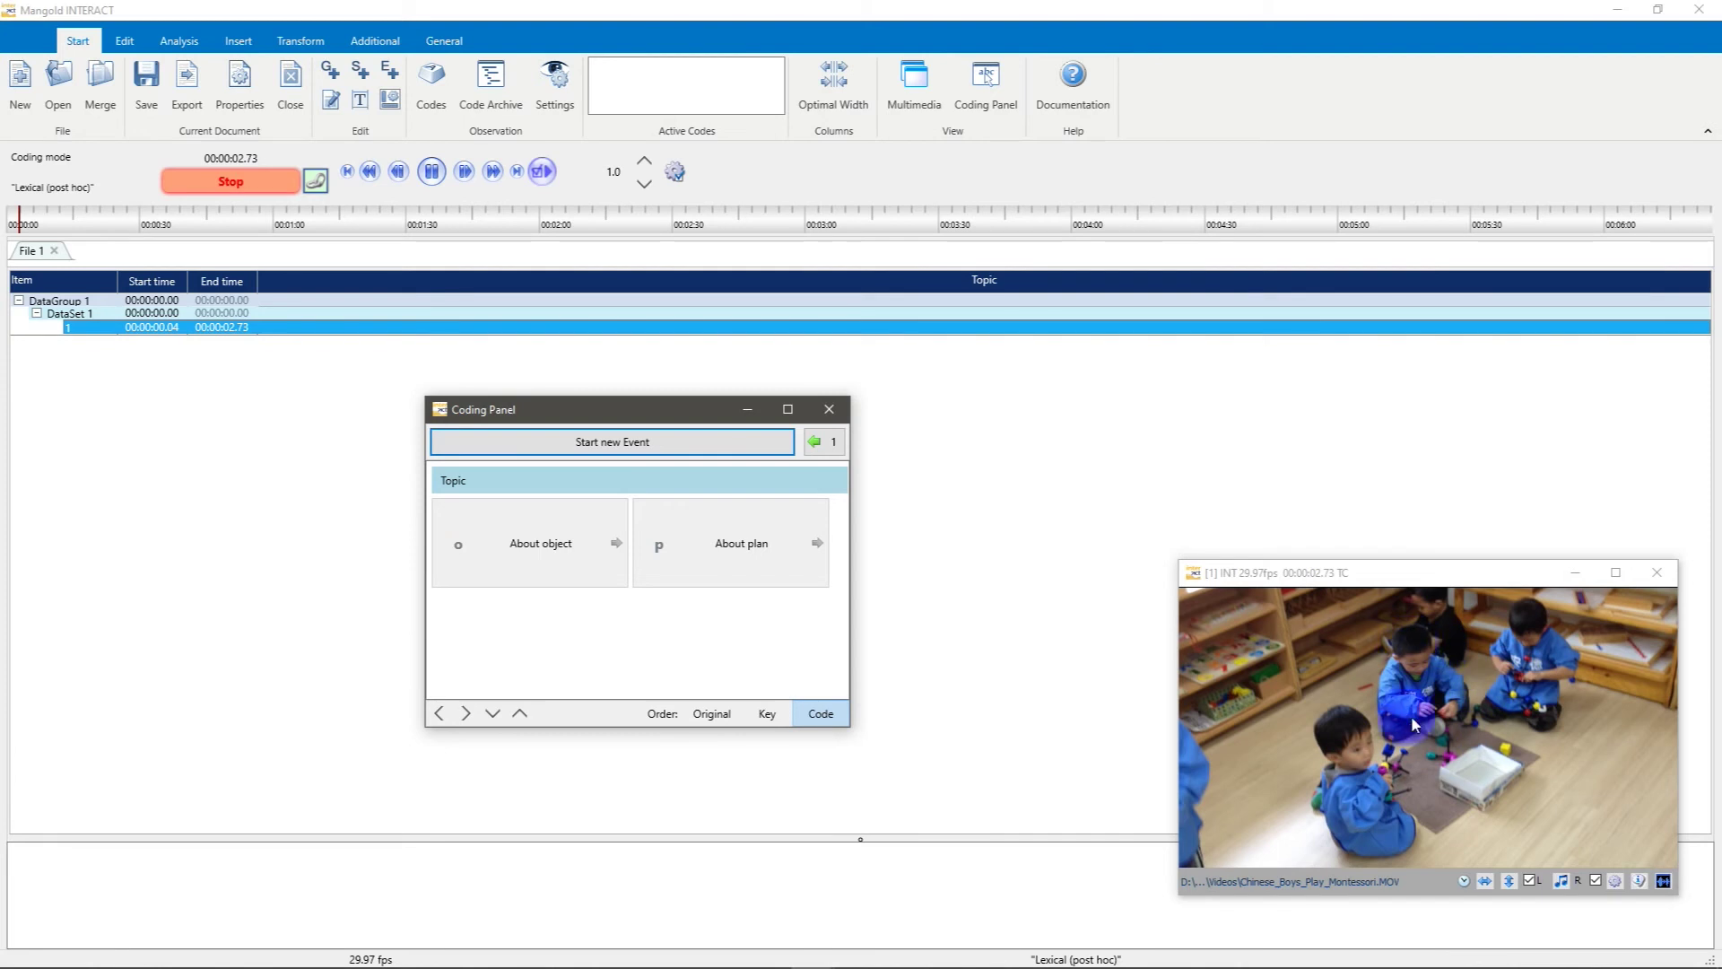
Code event 1 as About object, Imagination and Positive
click(541, 544)
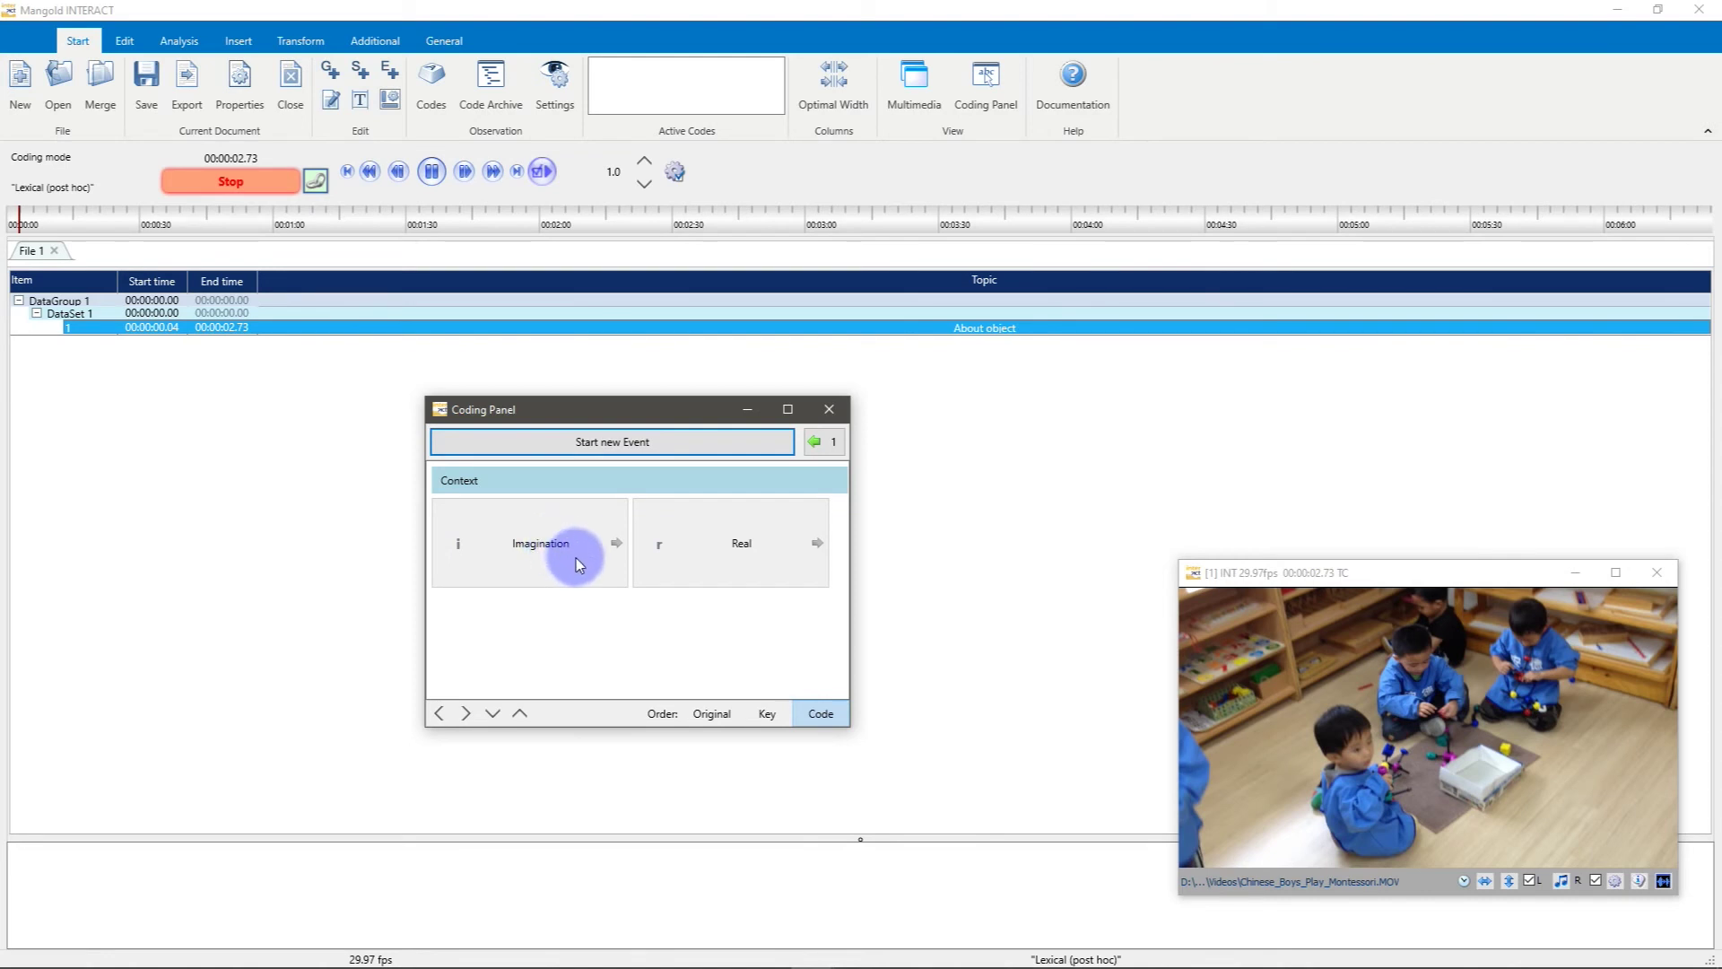
click(575, 544)
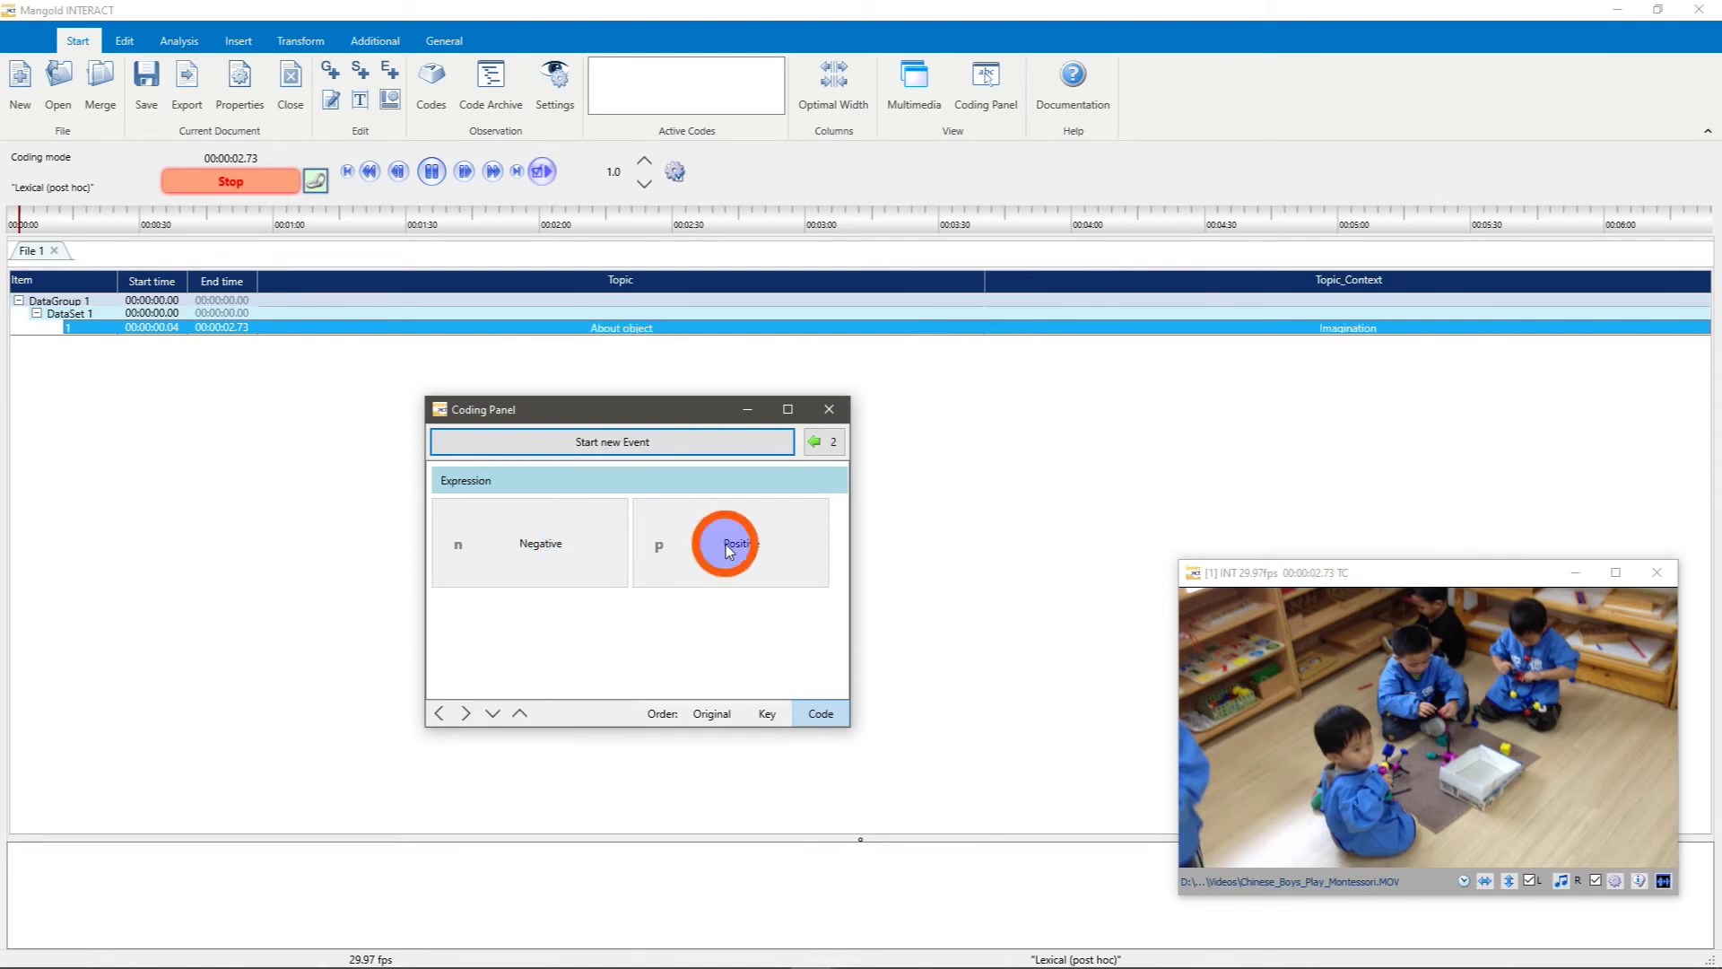
click(728, 549)
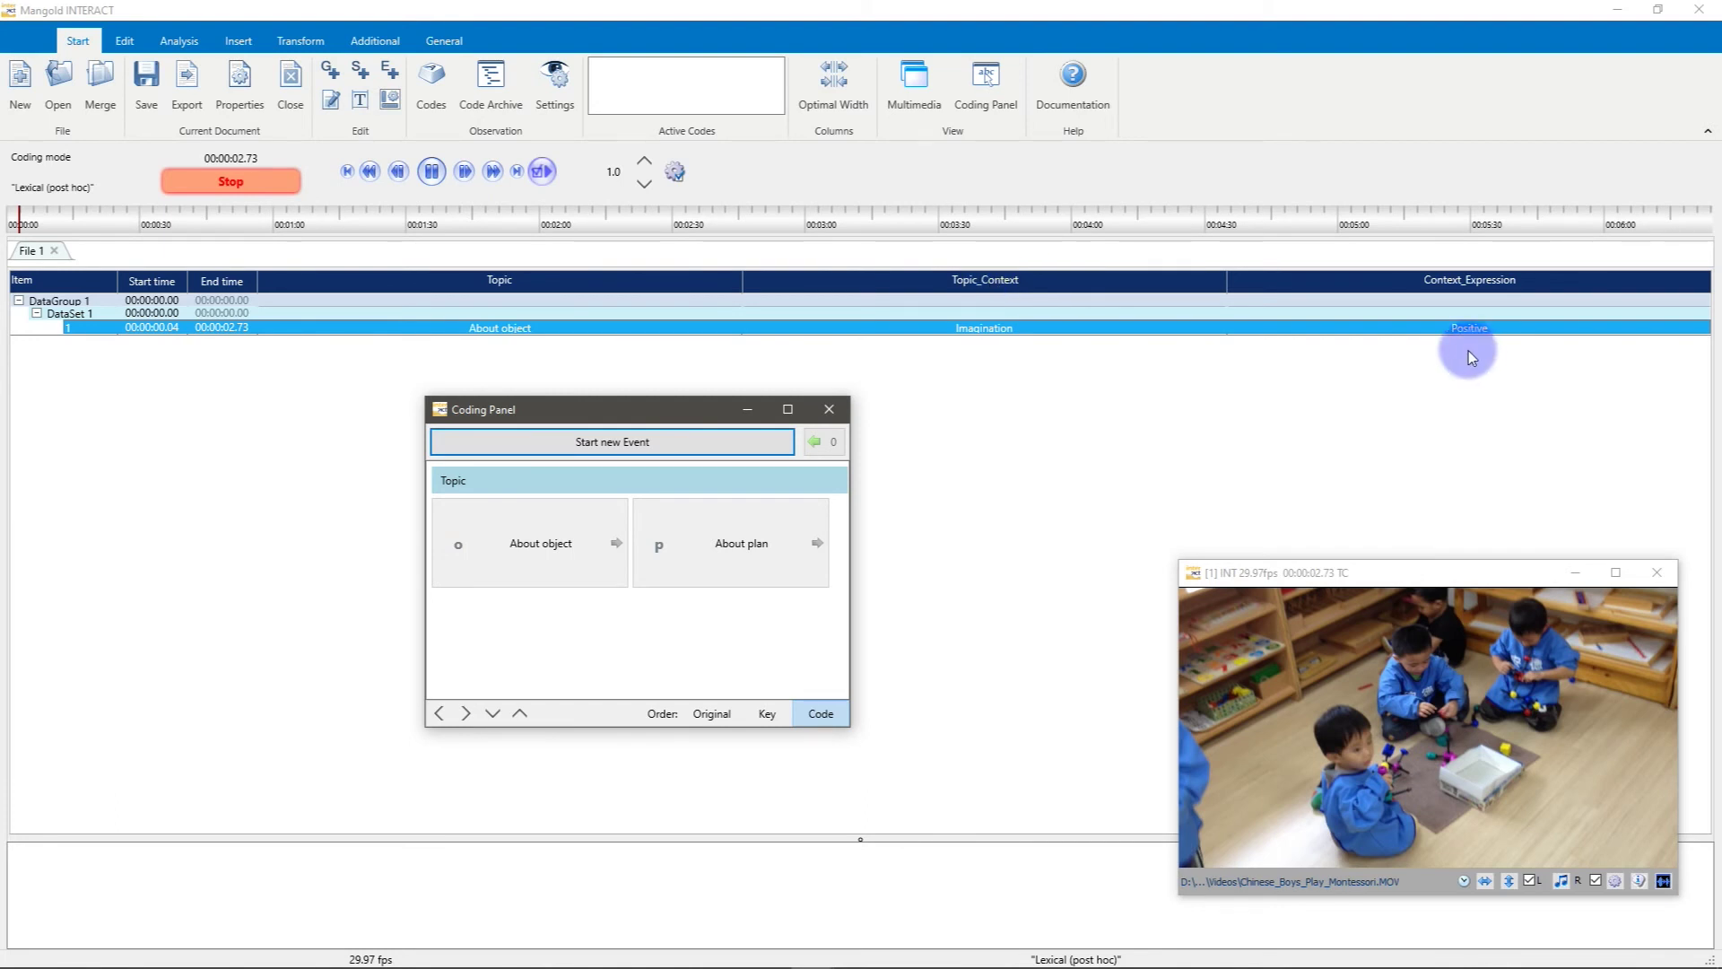
Record event 2 (to 00:00:04.97) as Real/Negative and event 3 as About object/Real/Negative
click(733, 449)
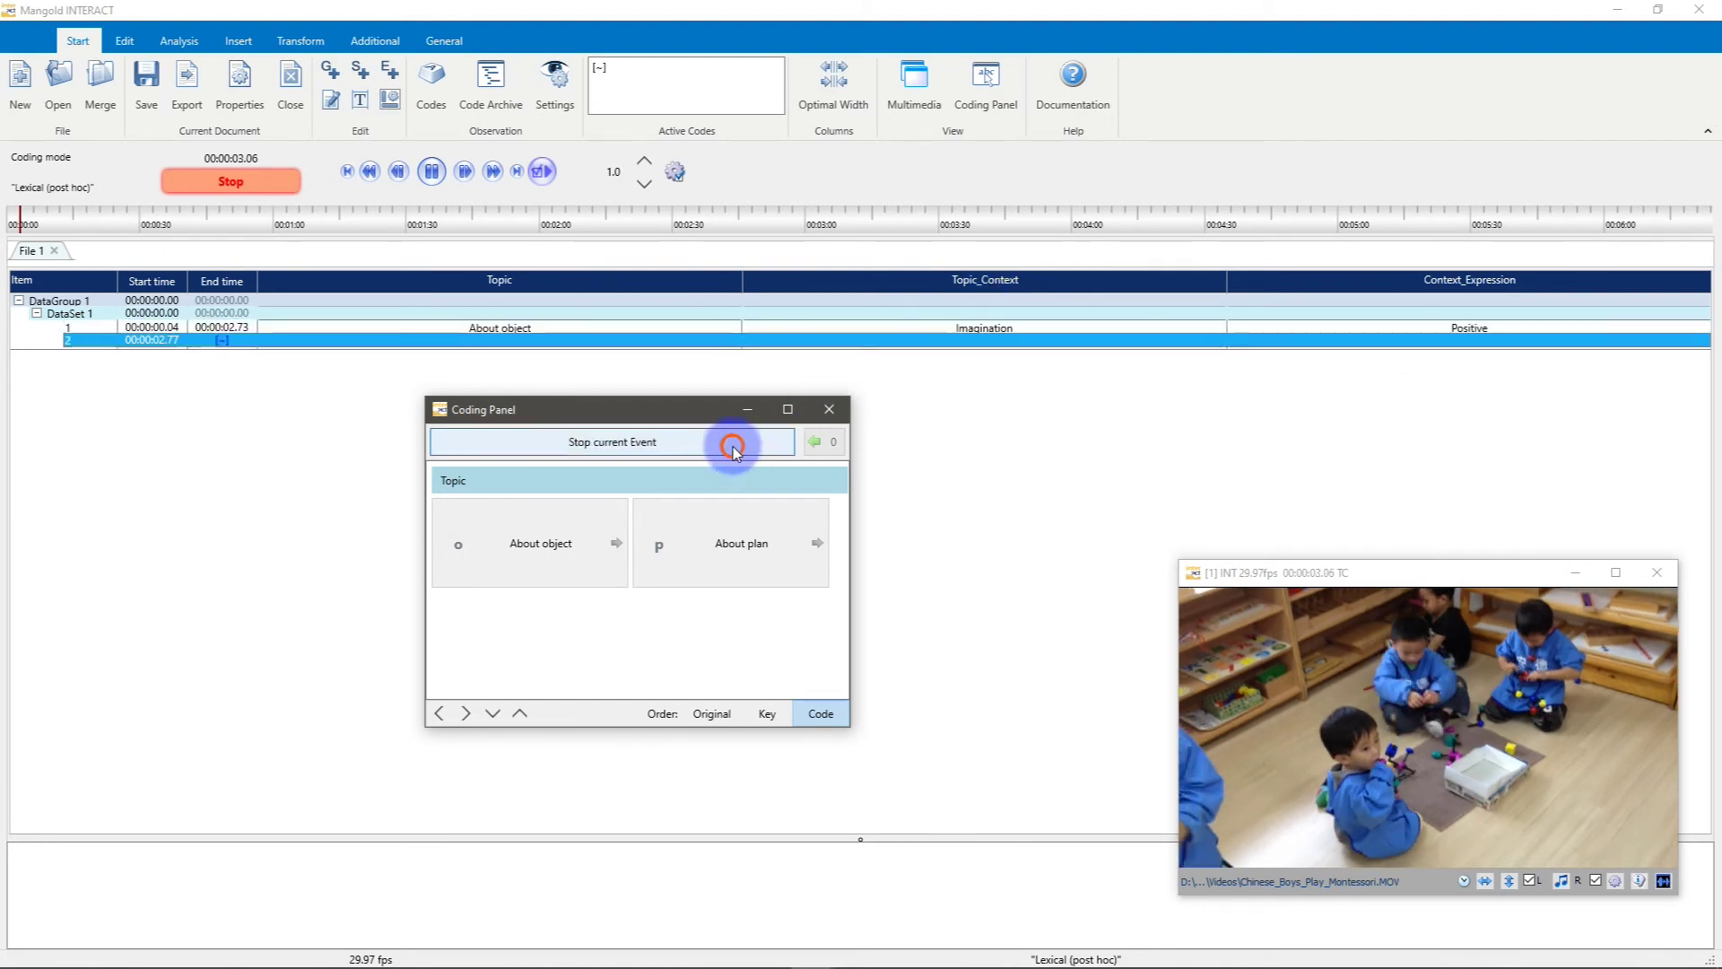
click(740, 443)
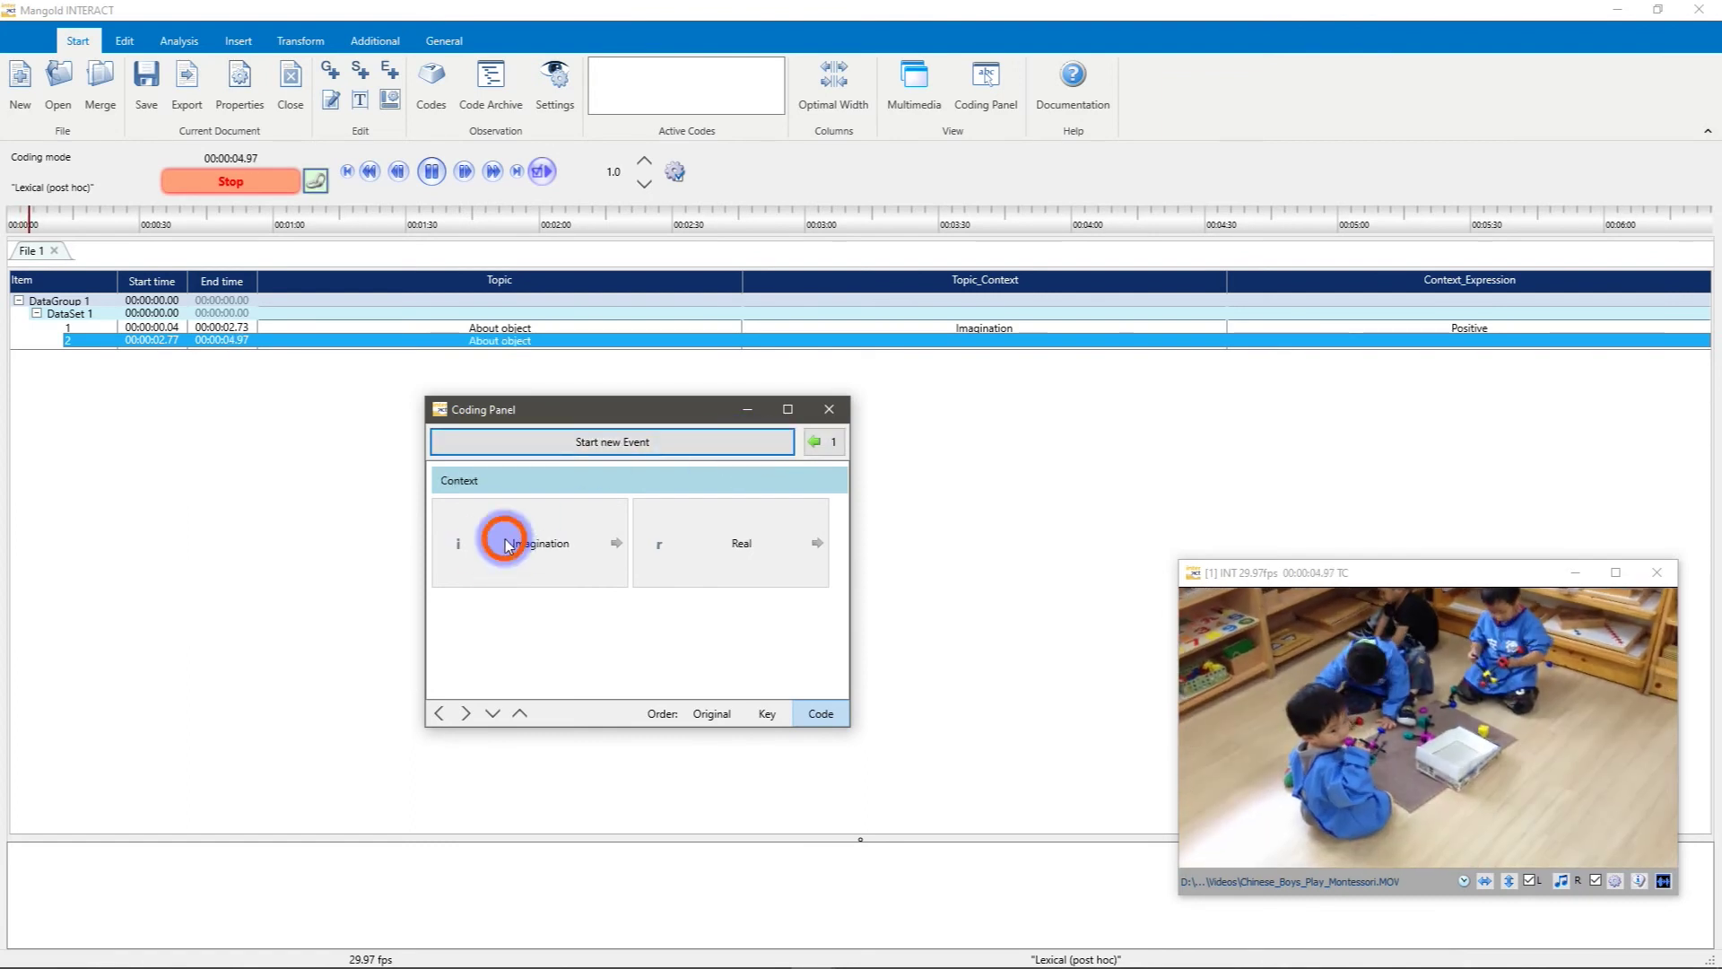
click(685, 565)
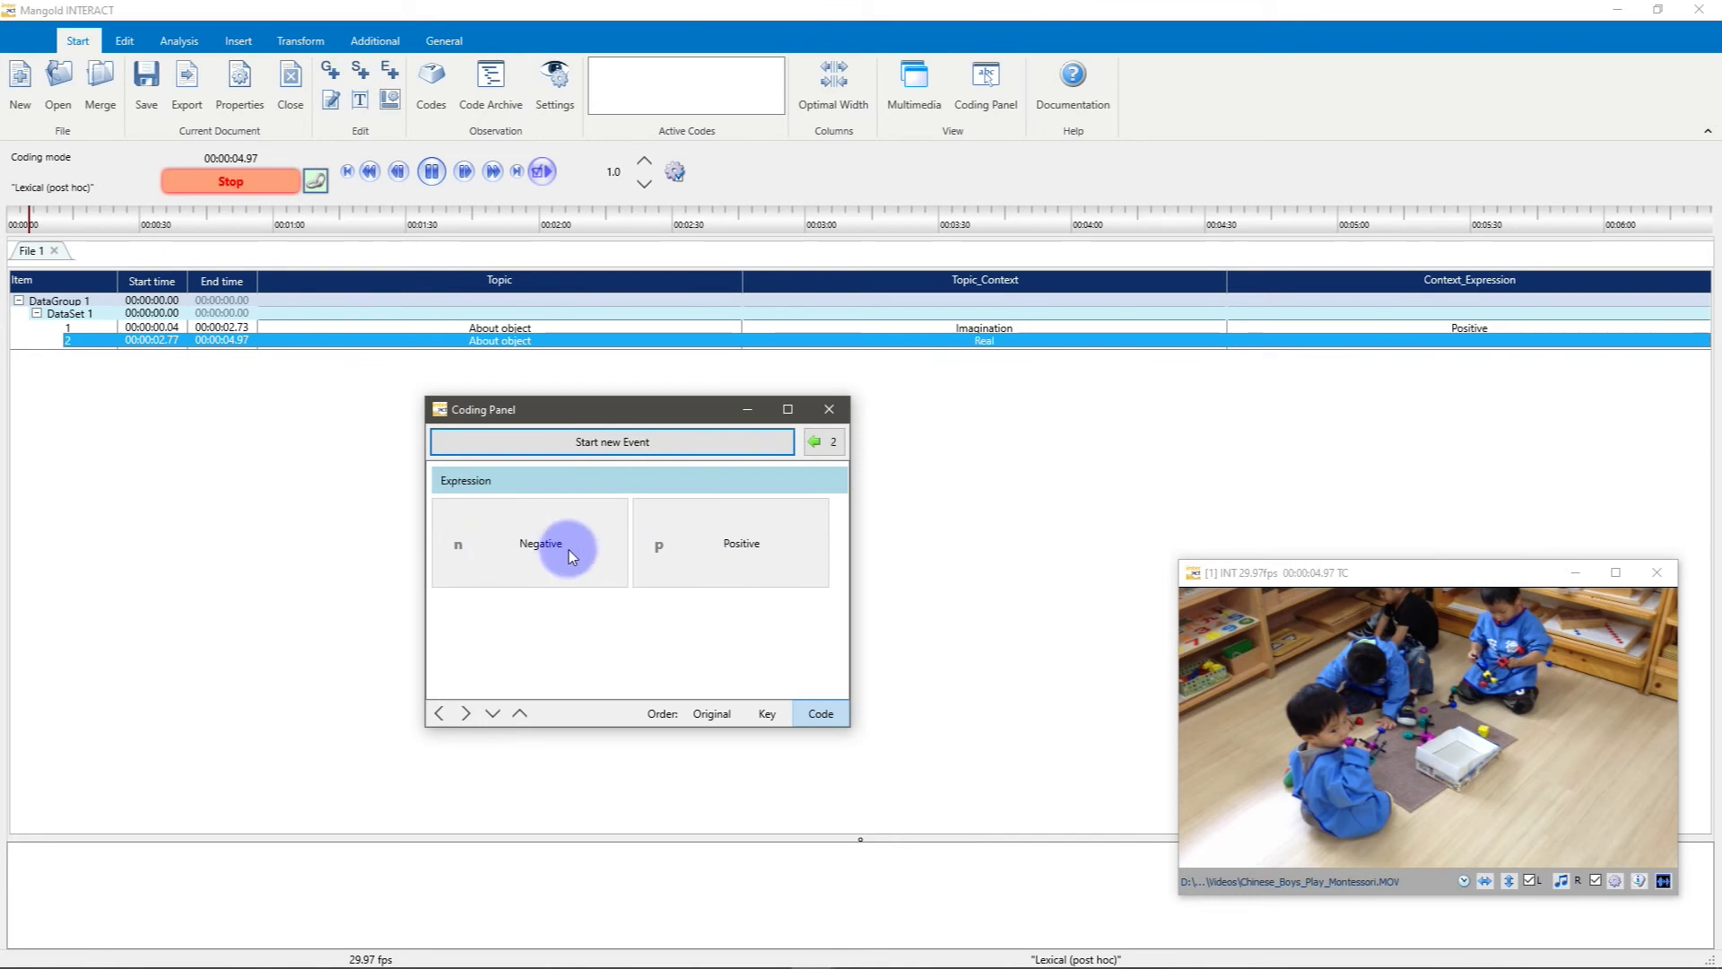
click(569, 551)
click(642, 444)
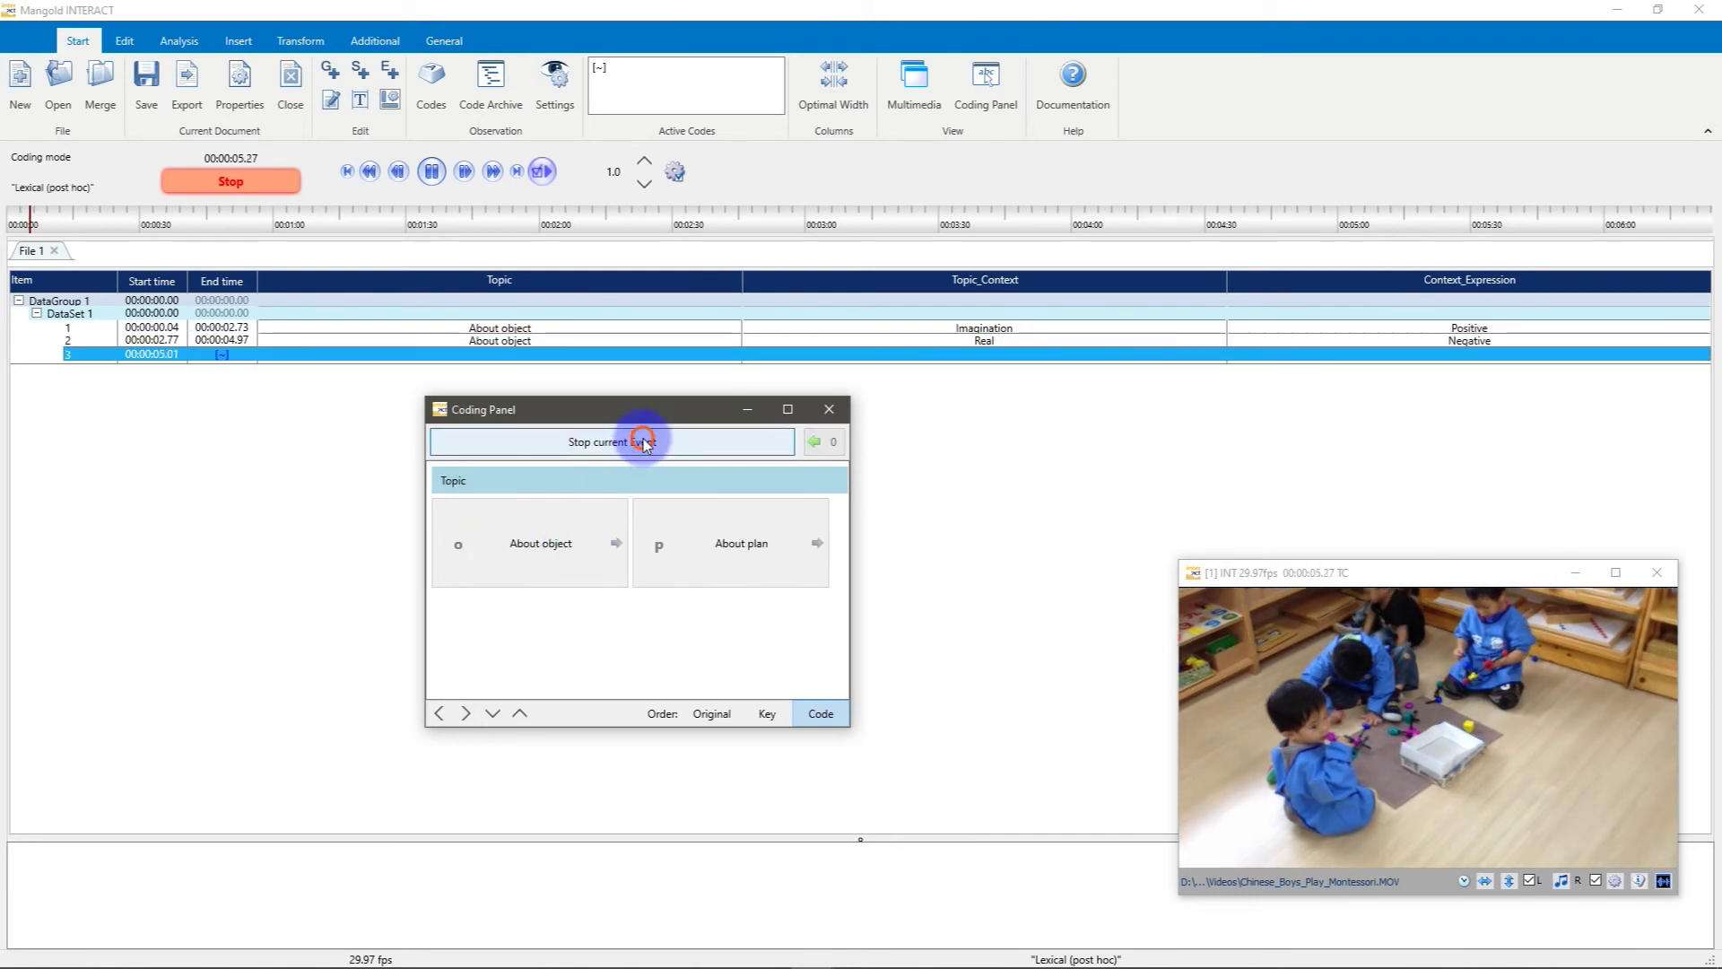
click(664, 441)
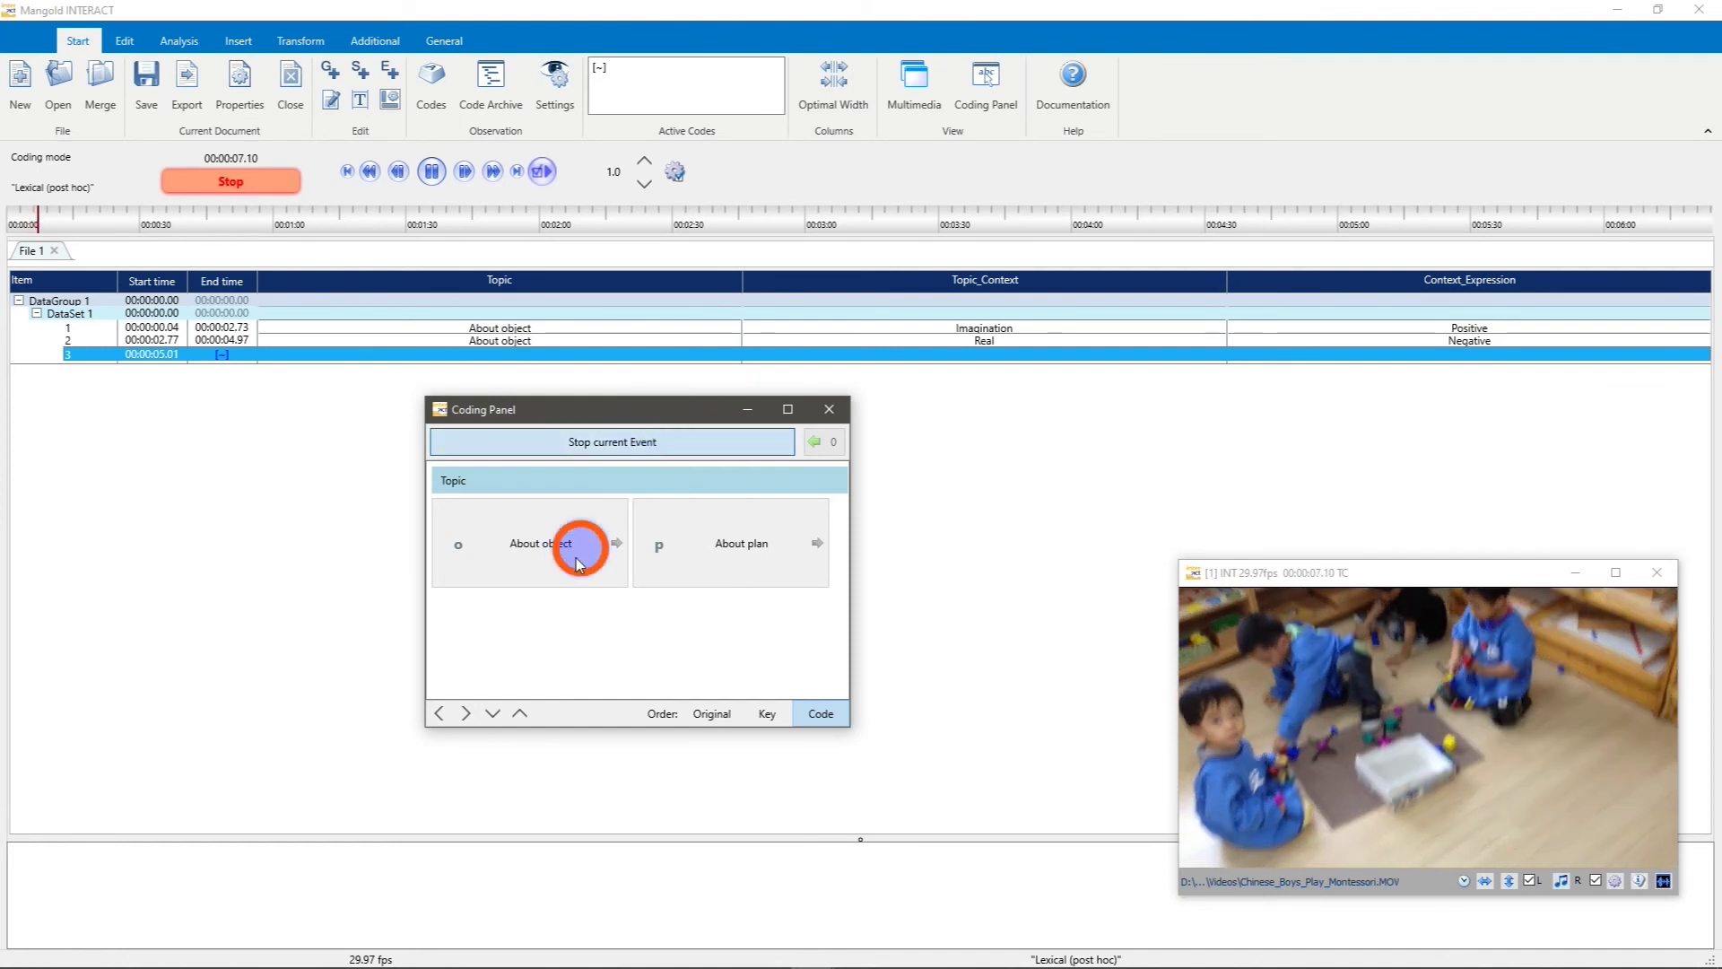
click(569, 542)
click(711, 563)
click(598, 558)
Record event 4 (to 00:00:08.90) as About plan/Imagination/Positive and event 5 (to 00:00:10.57) as About object/Real/Negative
click(668, 440)
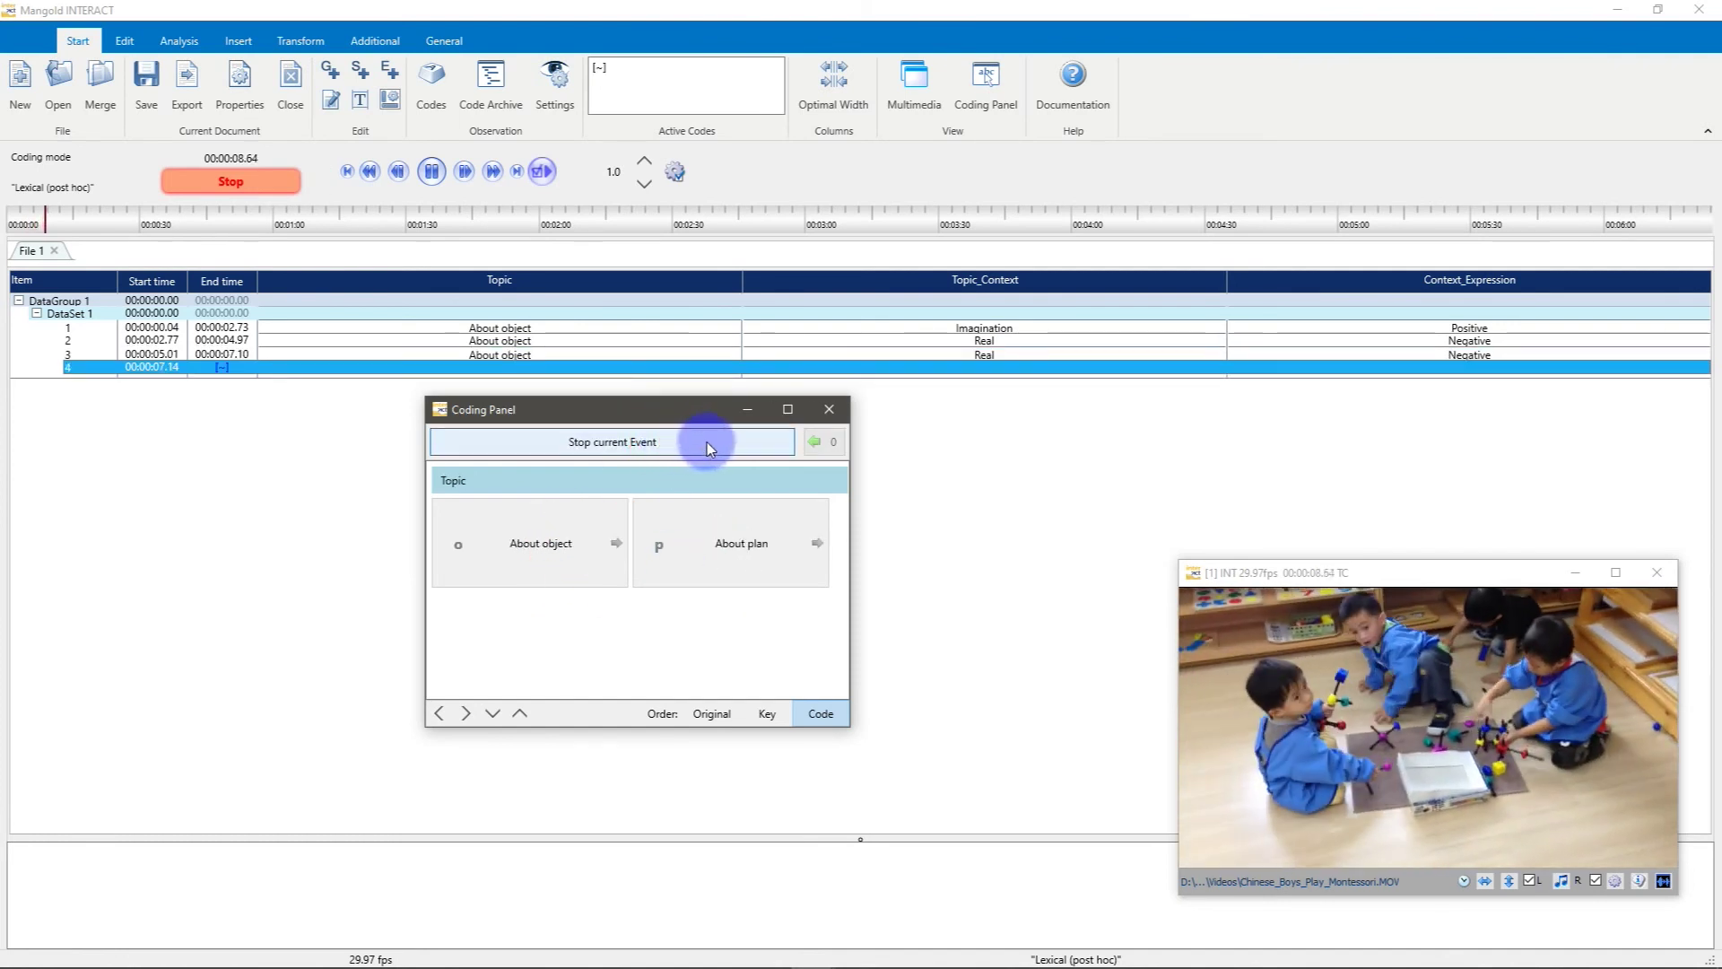
click(741, 549)
click(686, 443)
click(584, 539)
click(671, 538)
click(657, 439)
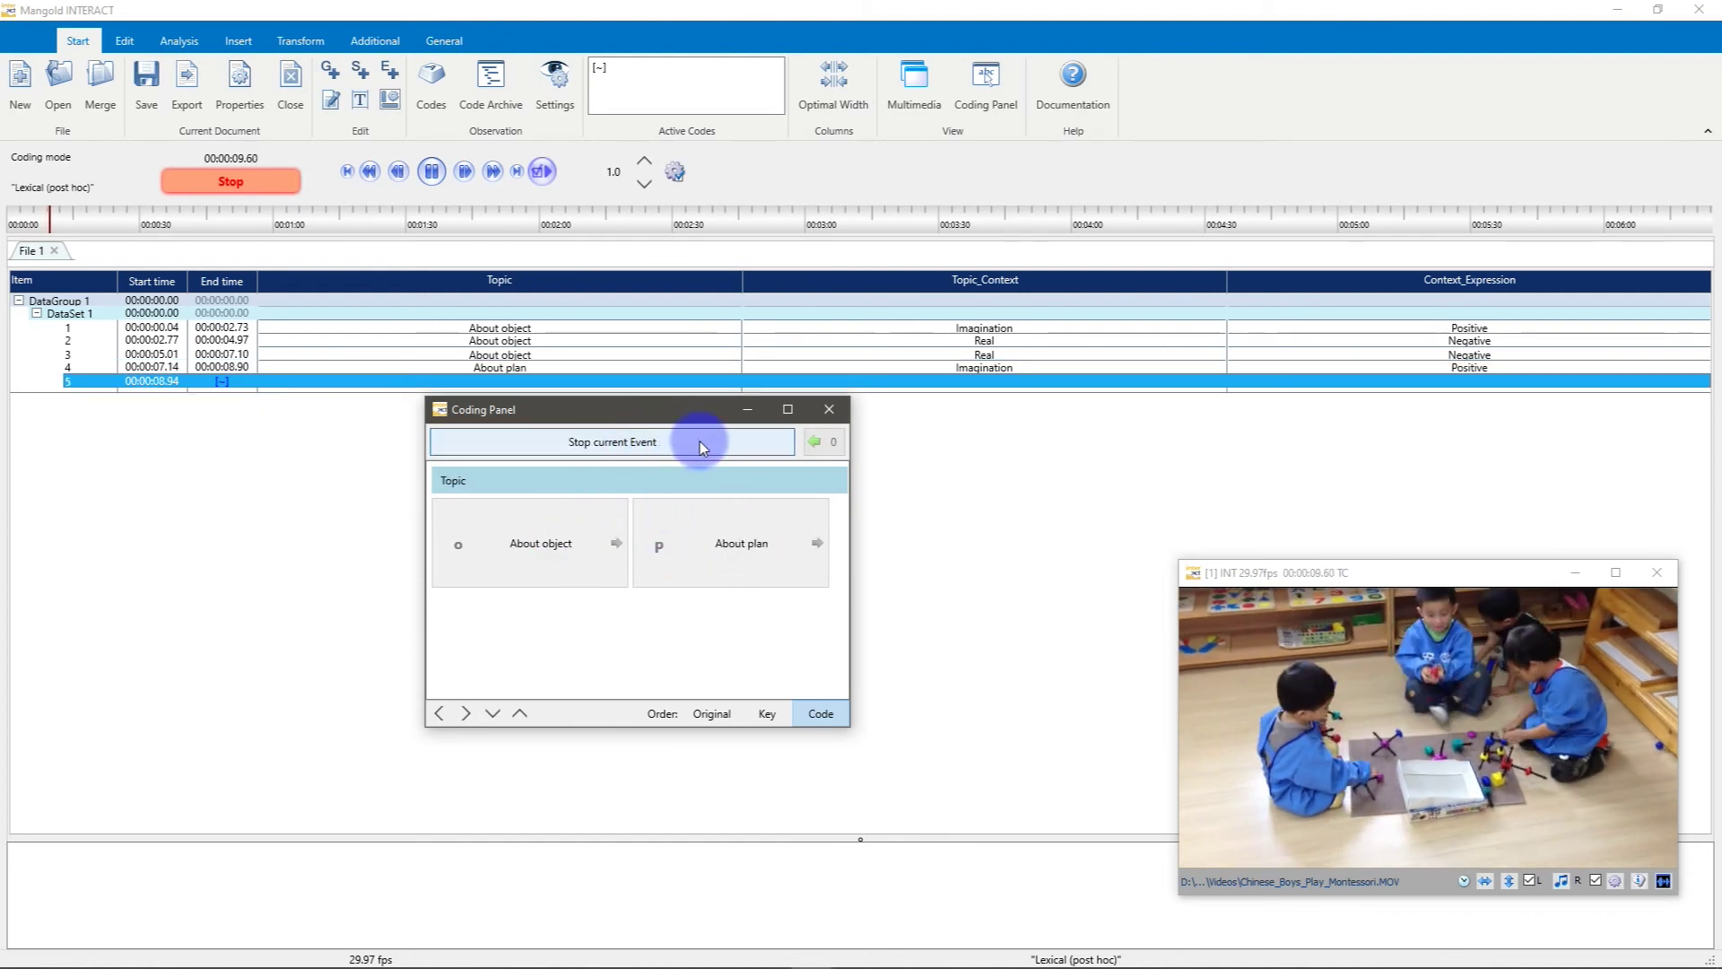
click(595, 501)
click(549, 557)
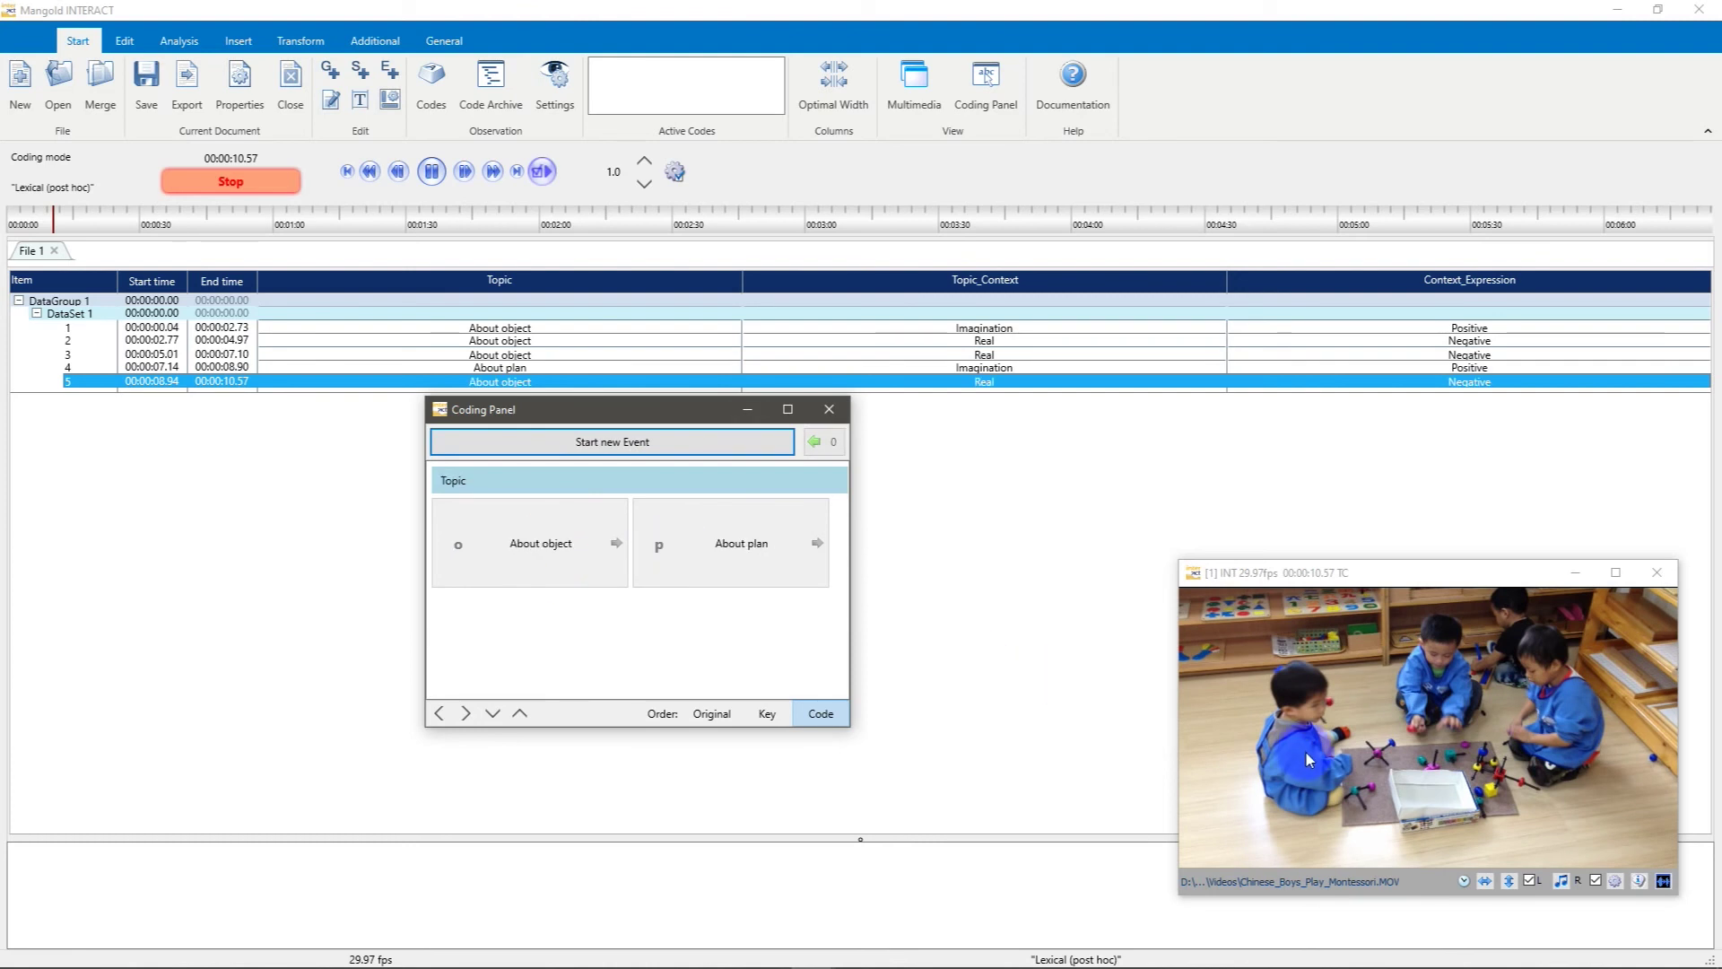
Add DataSet 2 labelled Left Boy and label DataSet 1 Center Boy
click(362, 72)
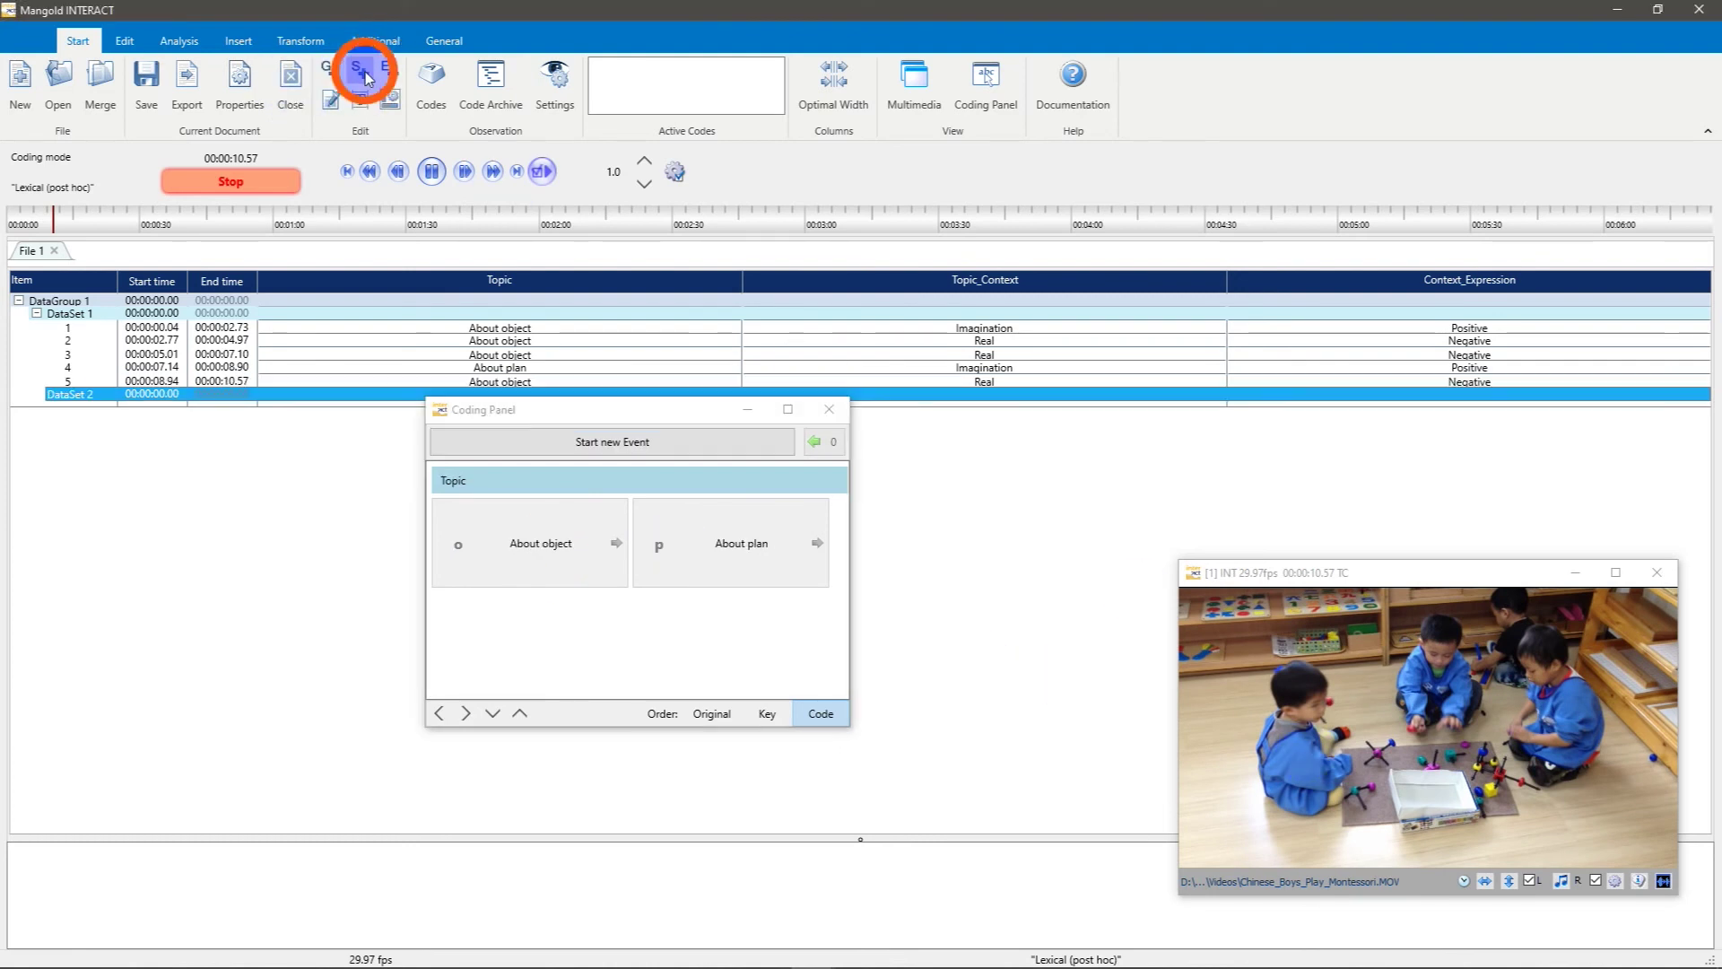
click(287, 395)
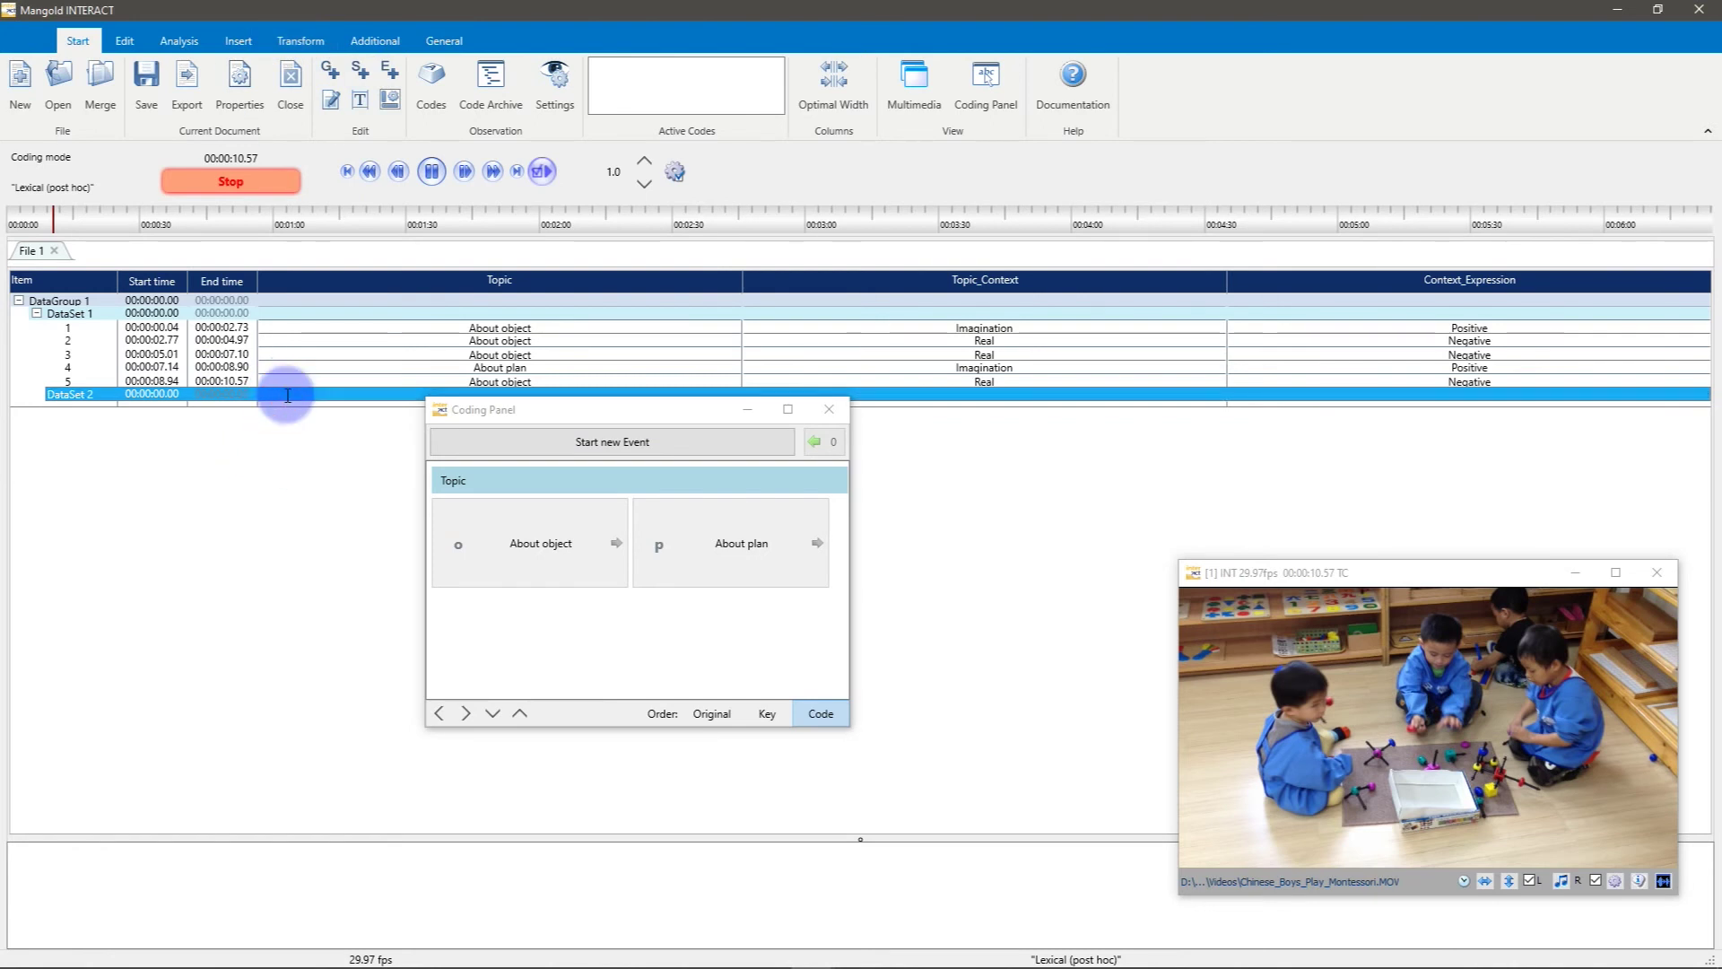
text(Left Boy)
click(285, 316)
click(283, 316)
text(Center)
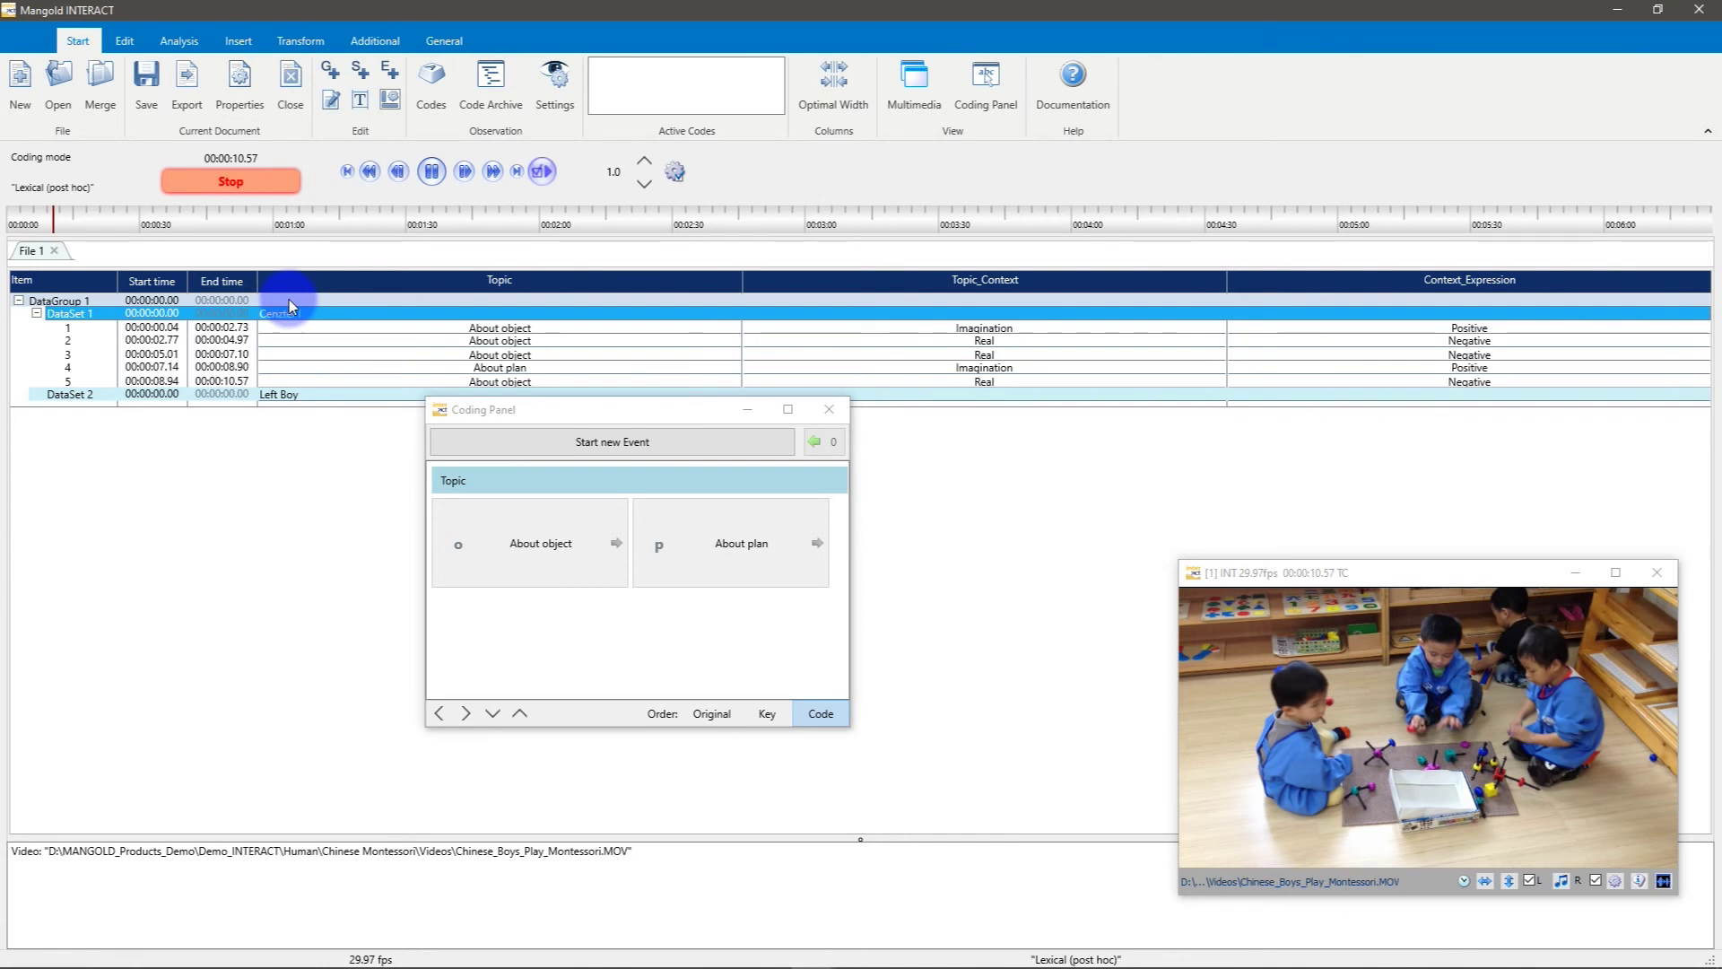
text( Boy)
click(326, 394)
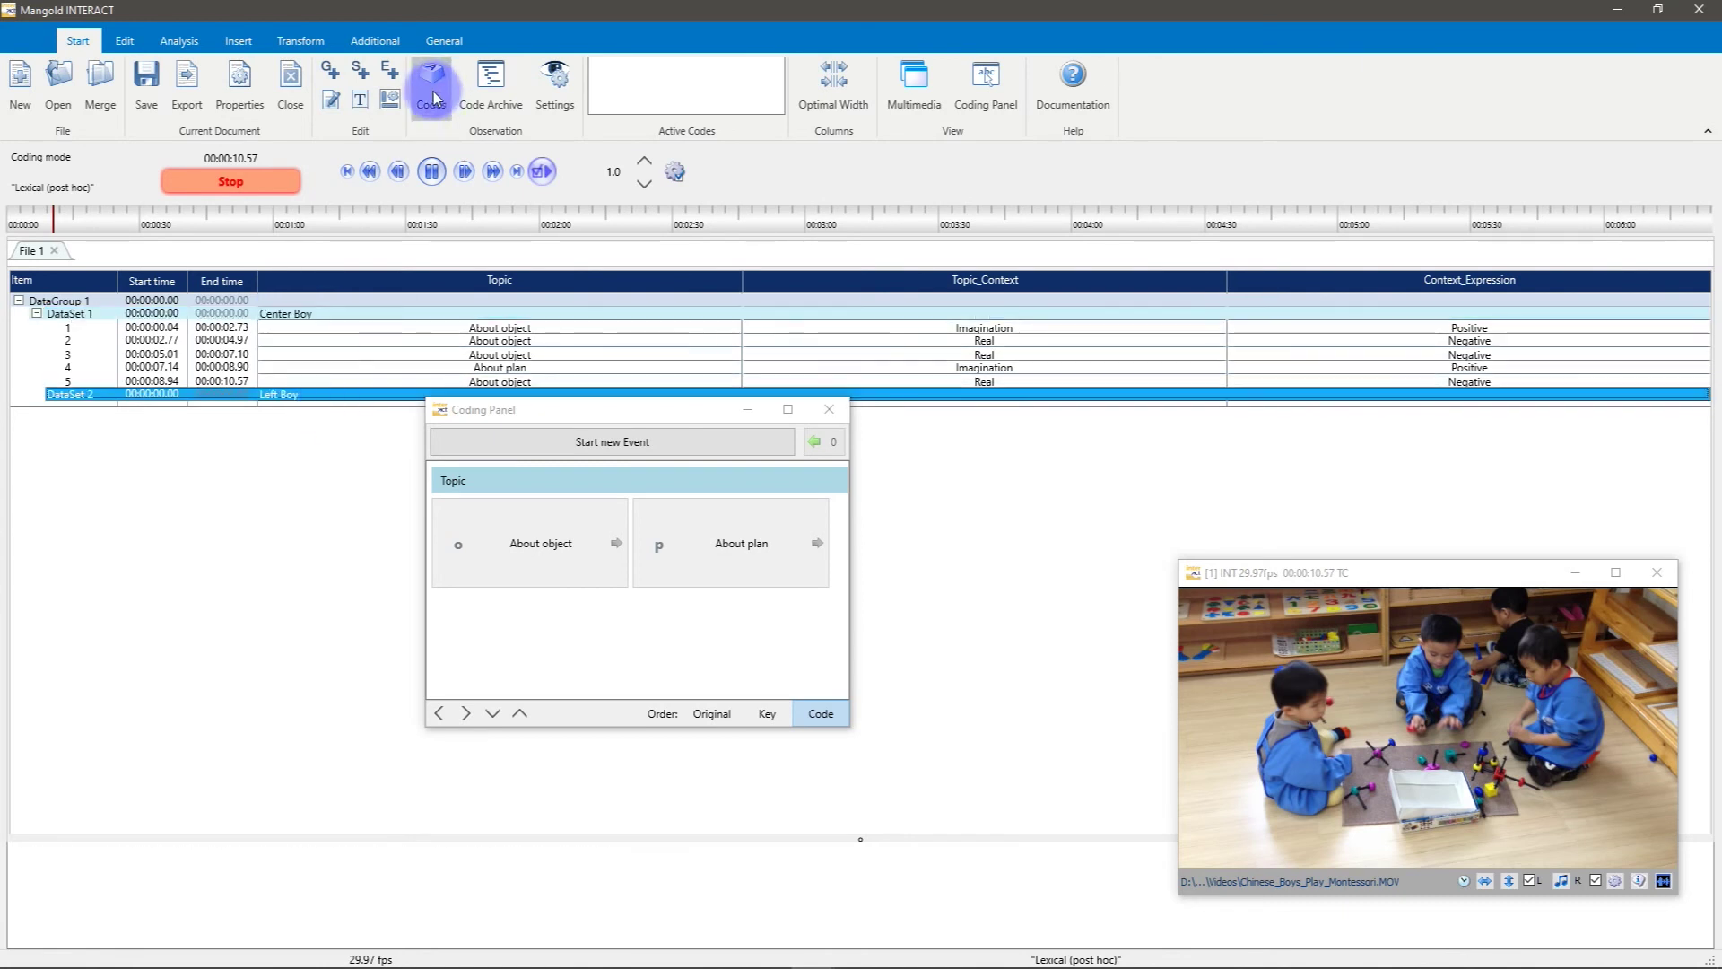
Add DataSet 3 labelled Right Boy, select Left Boy, and rewind the video to the start
click(366, 79)
click(300, 407)
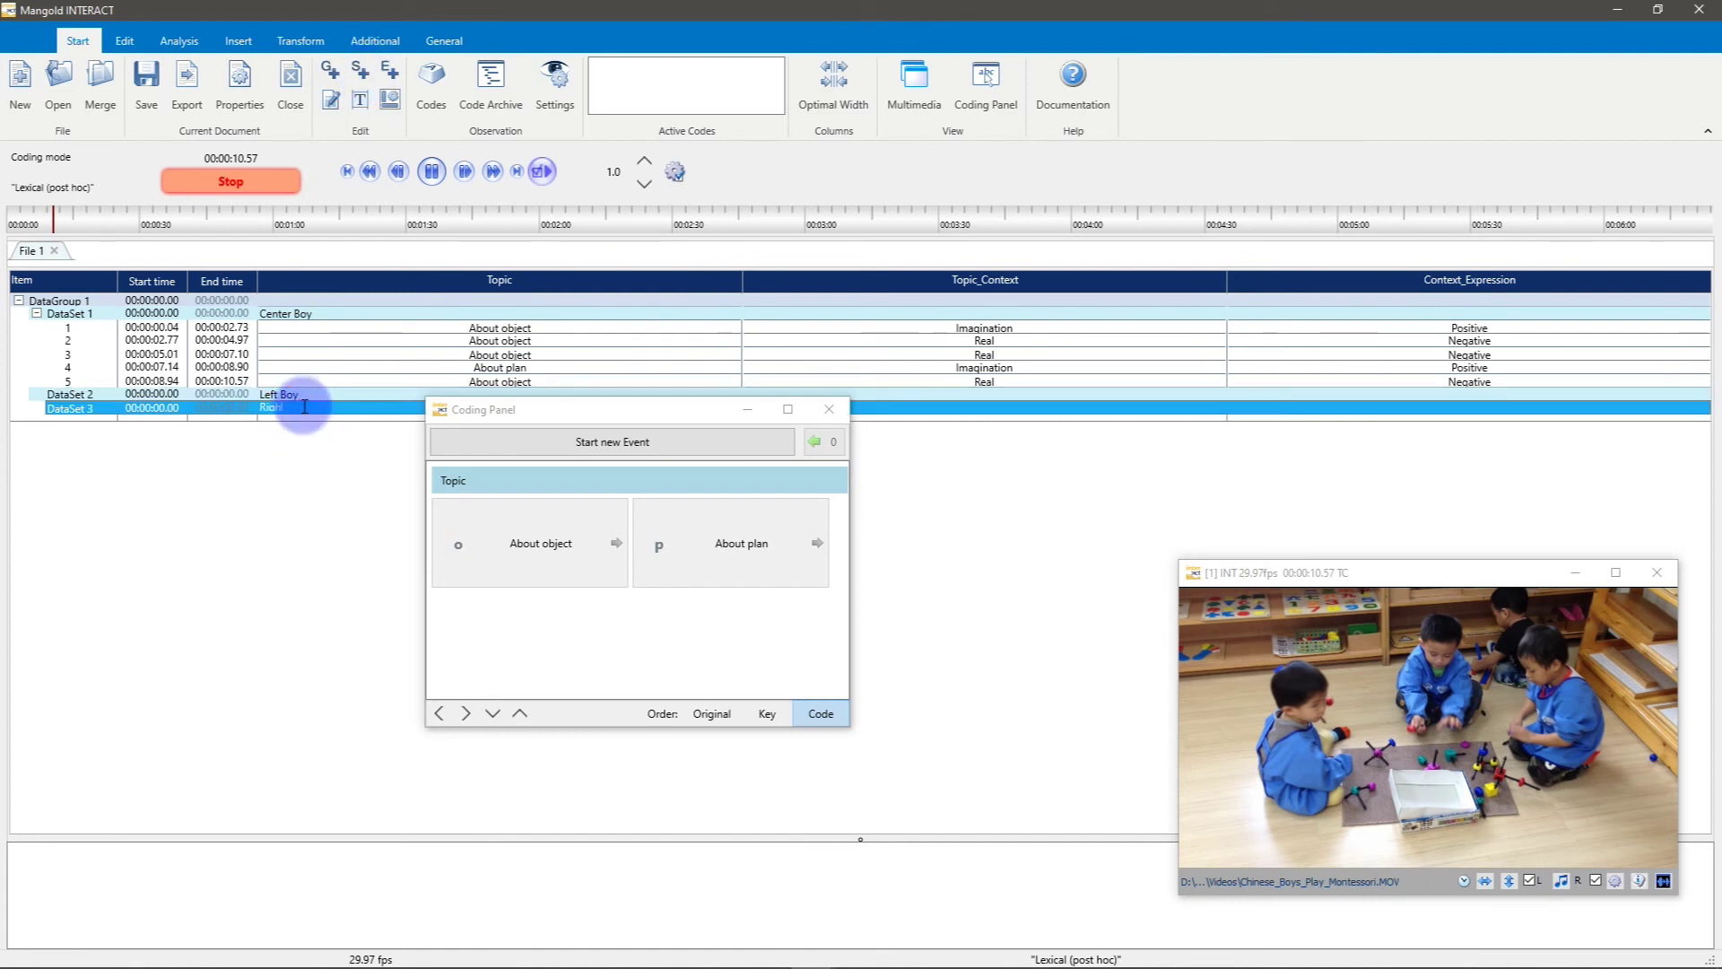
text(Right Boy)
click(318, 398)
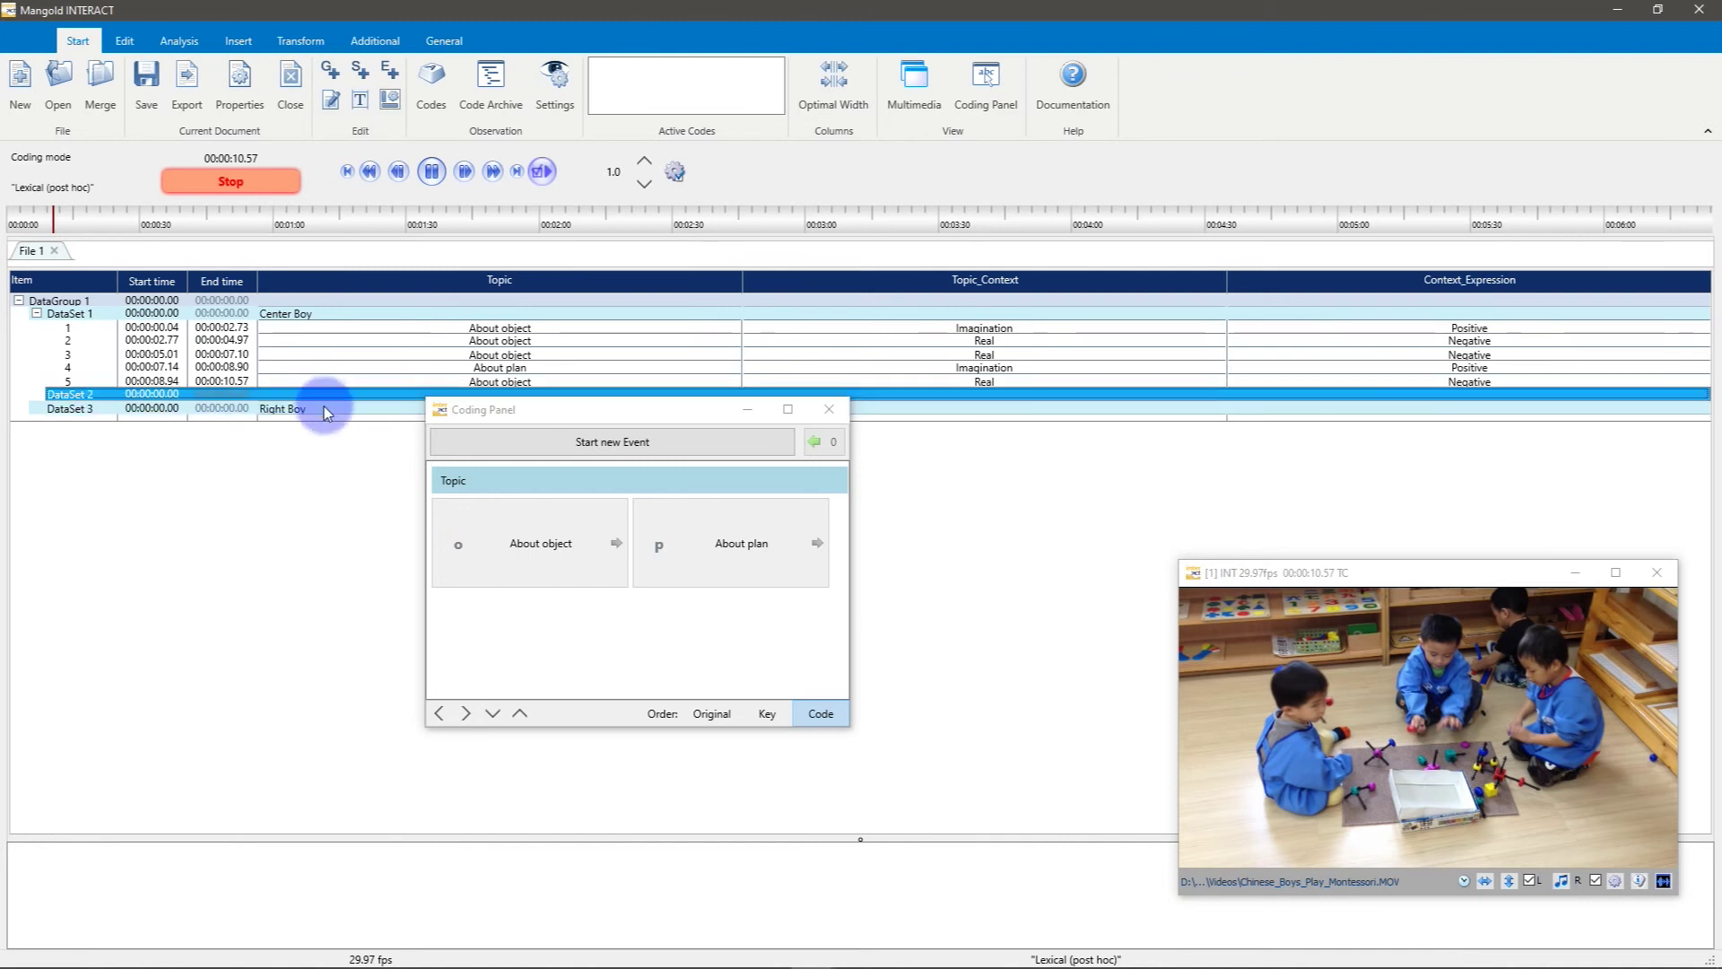
click(349, 172)
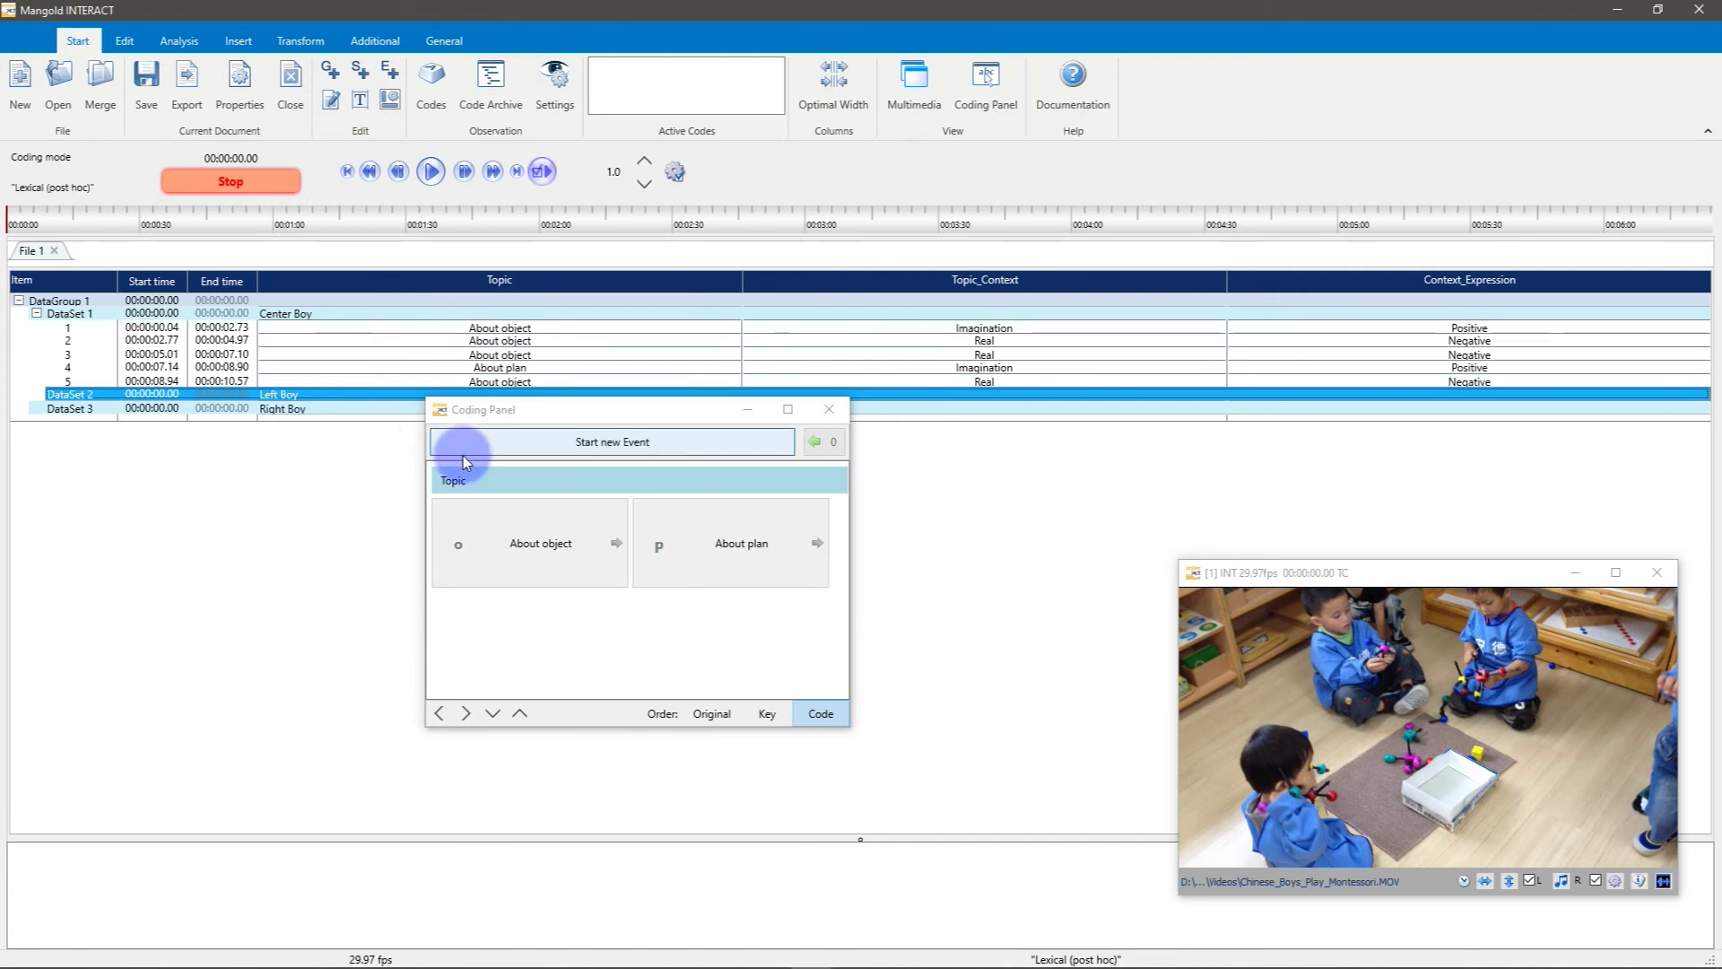
Code the Left Boy's first event, ending at 00:00:02.80, as About object/Real/Negative
click(558, 453)
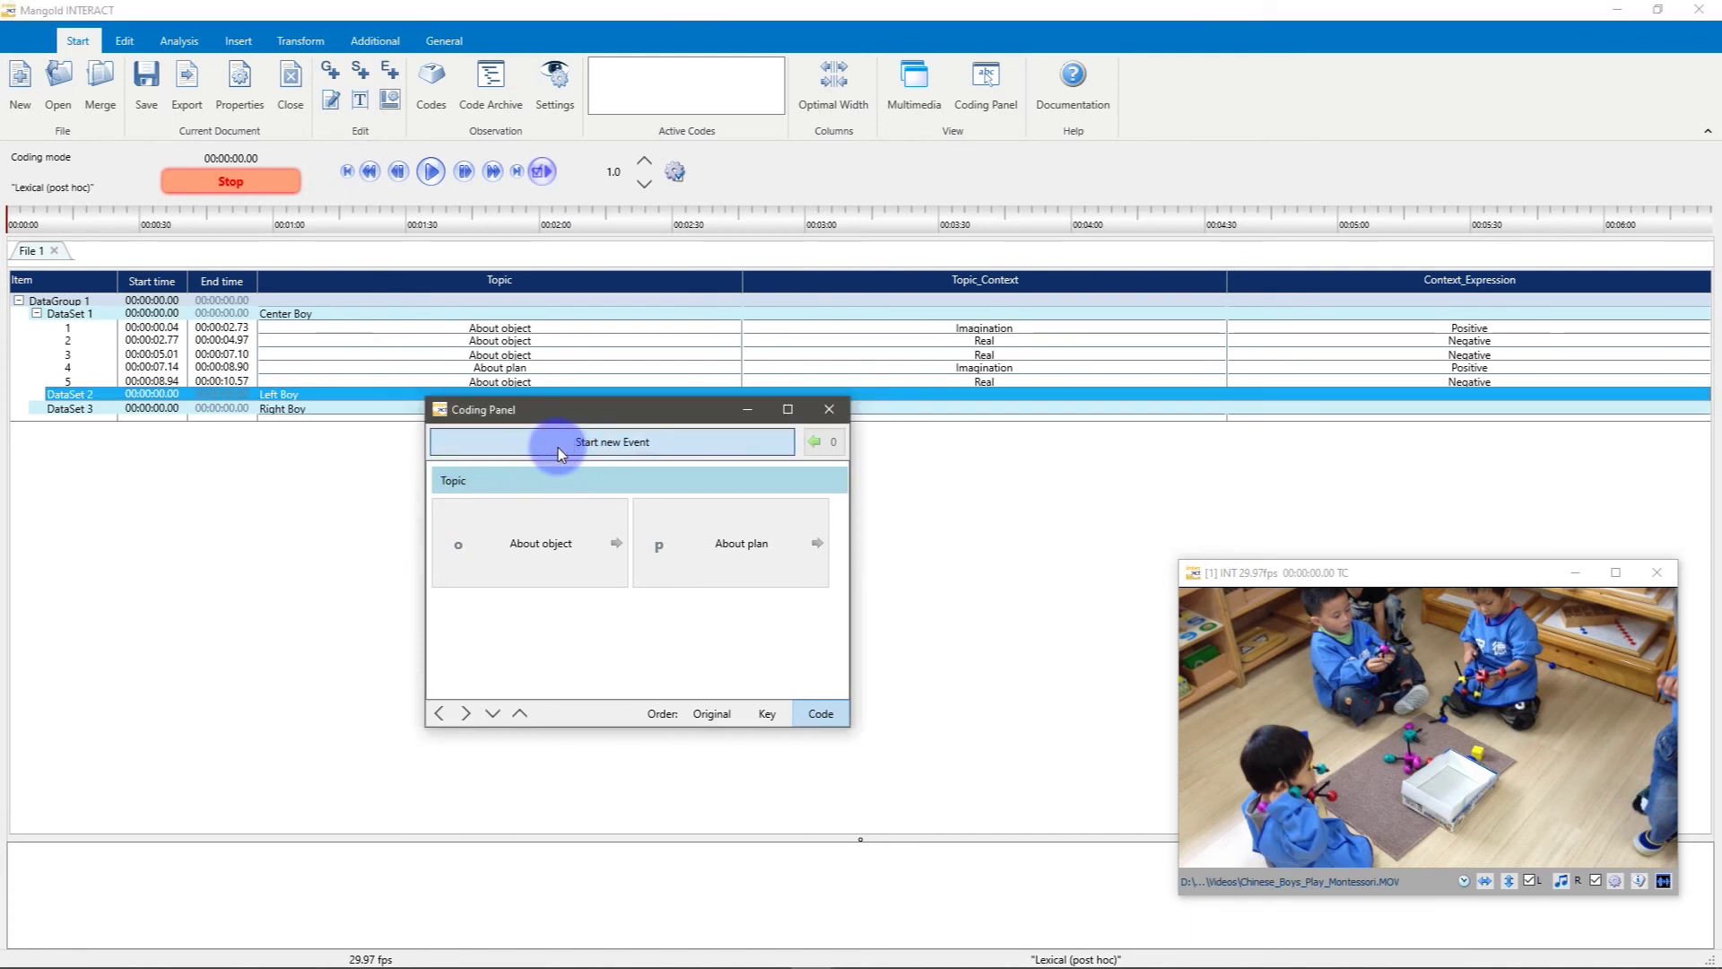
click(568, 445)
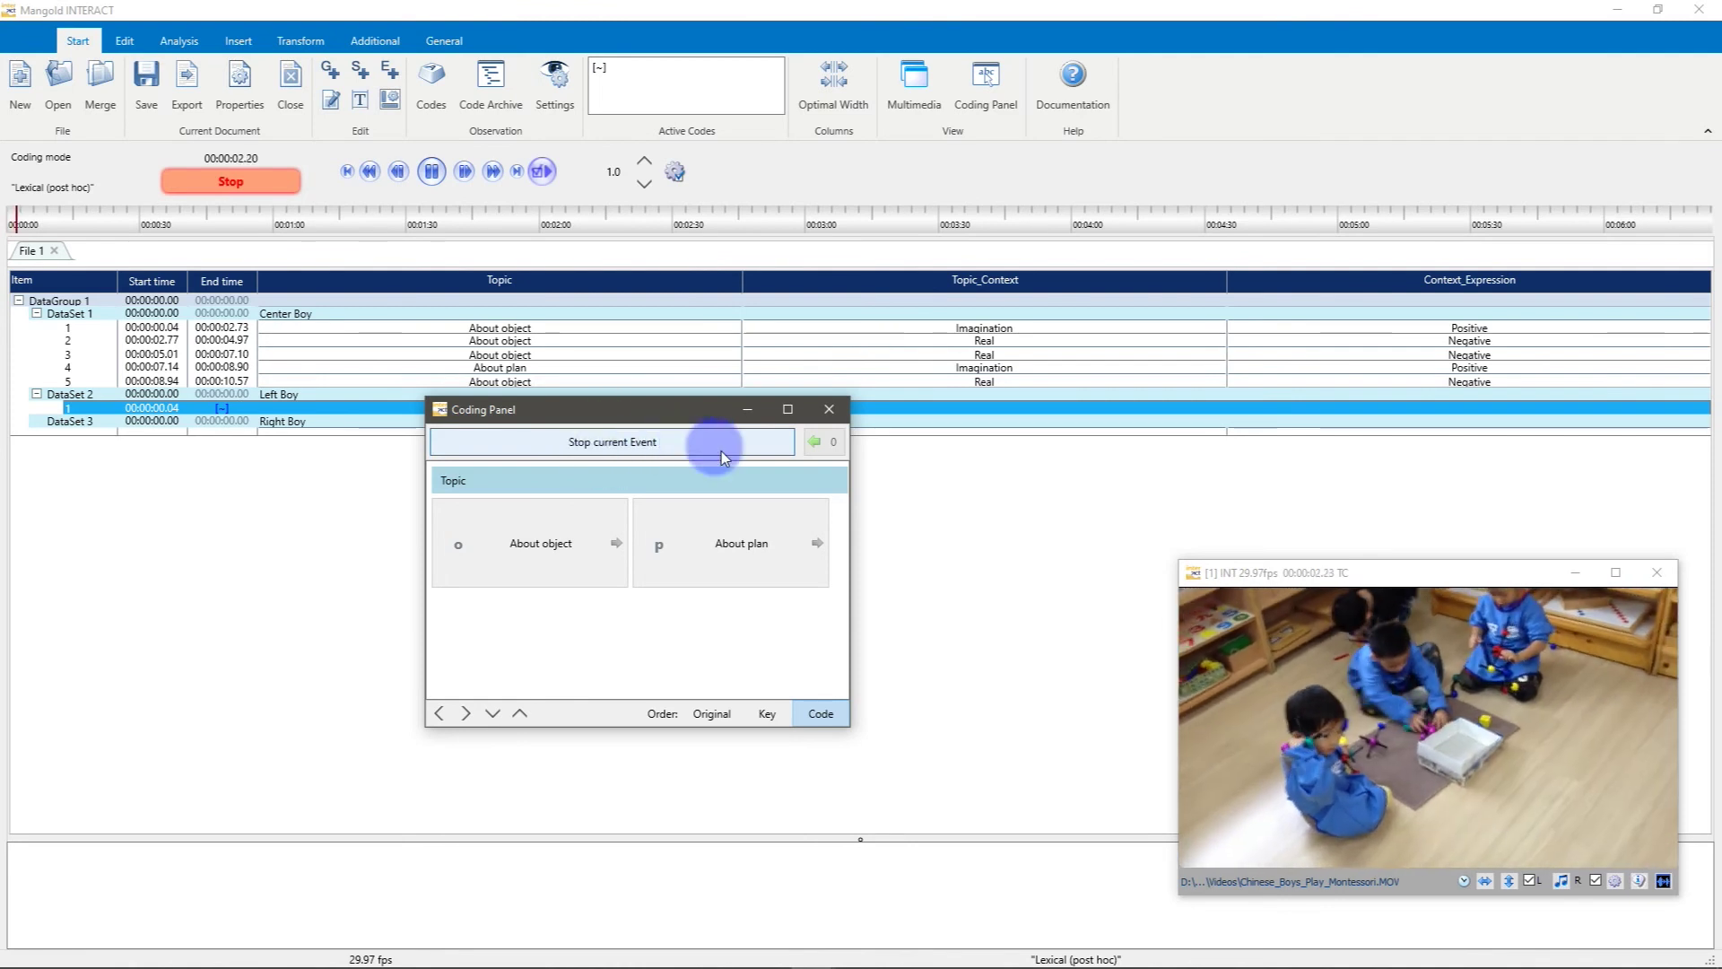
click(747, 439)
click(578, 542)
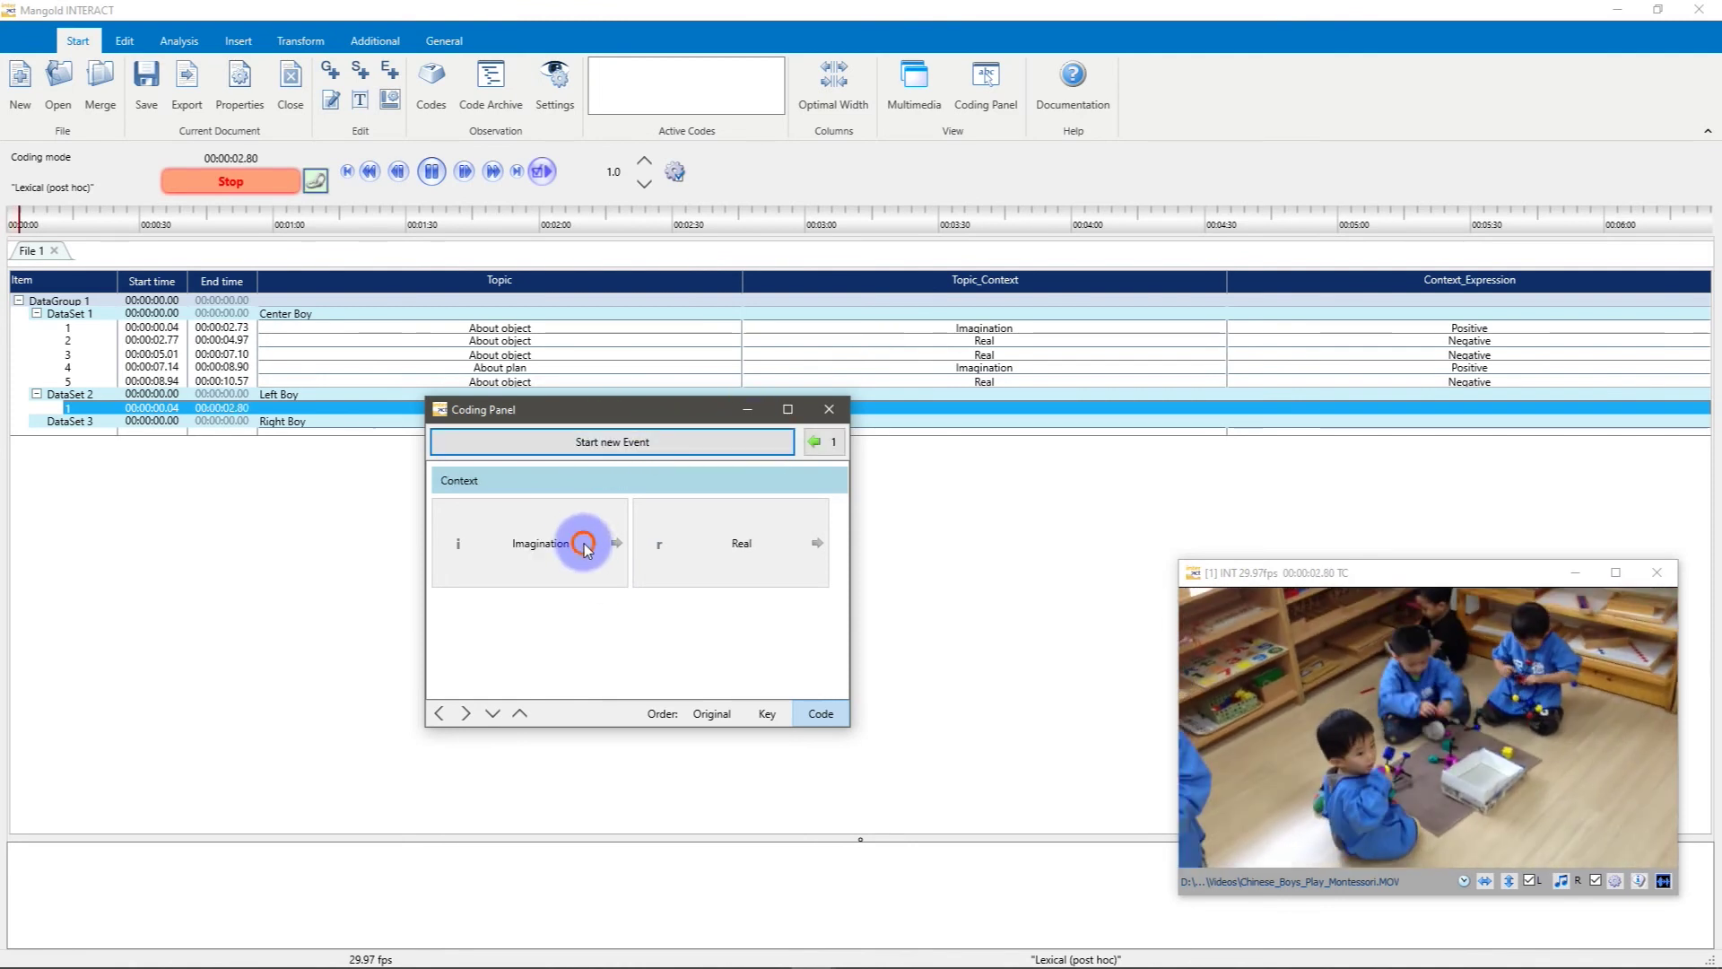
click(741, 529)
click(542, 545)
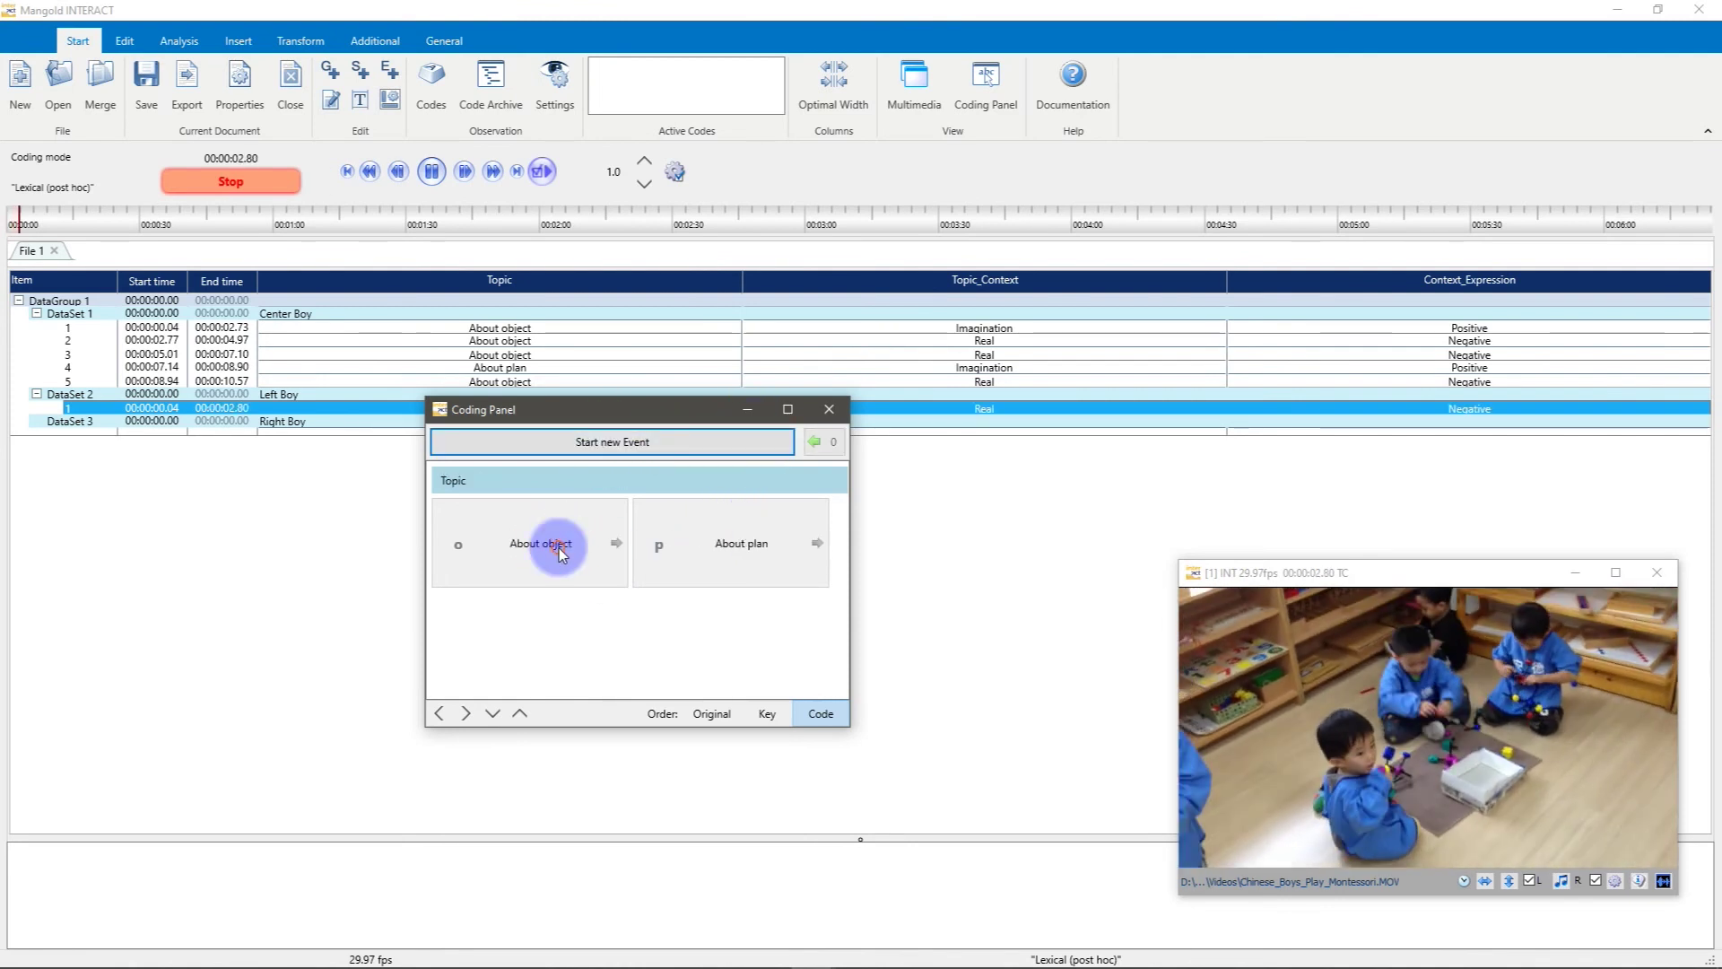
Code the Left Boy's second event, ending at 00:00:05.27, as About object/Real/Negative
click(626, 444)
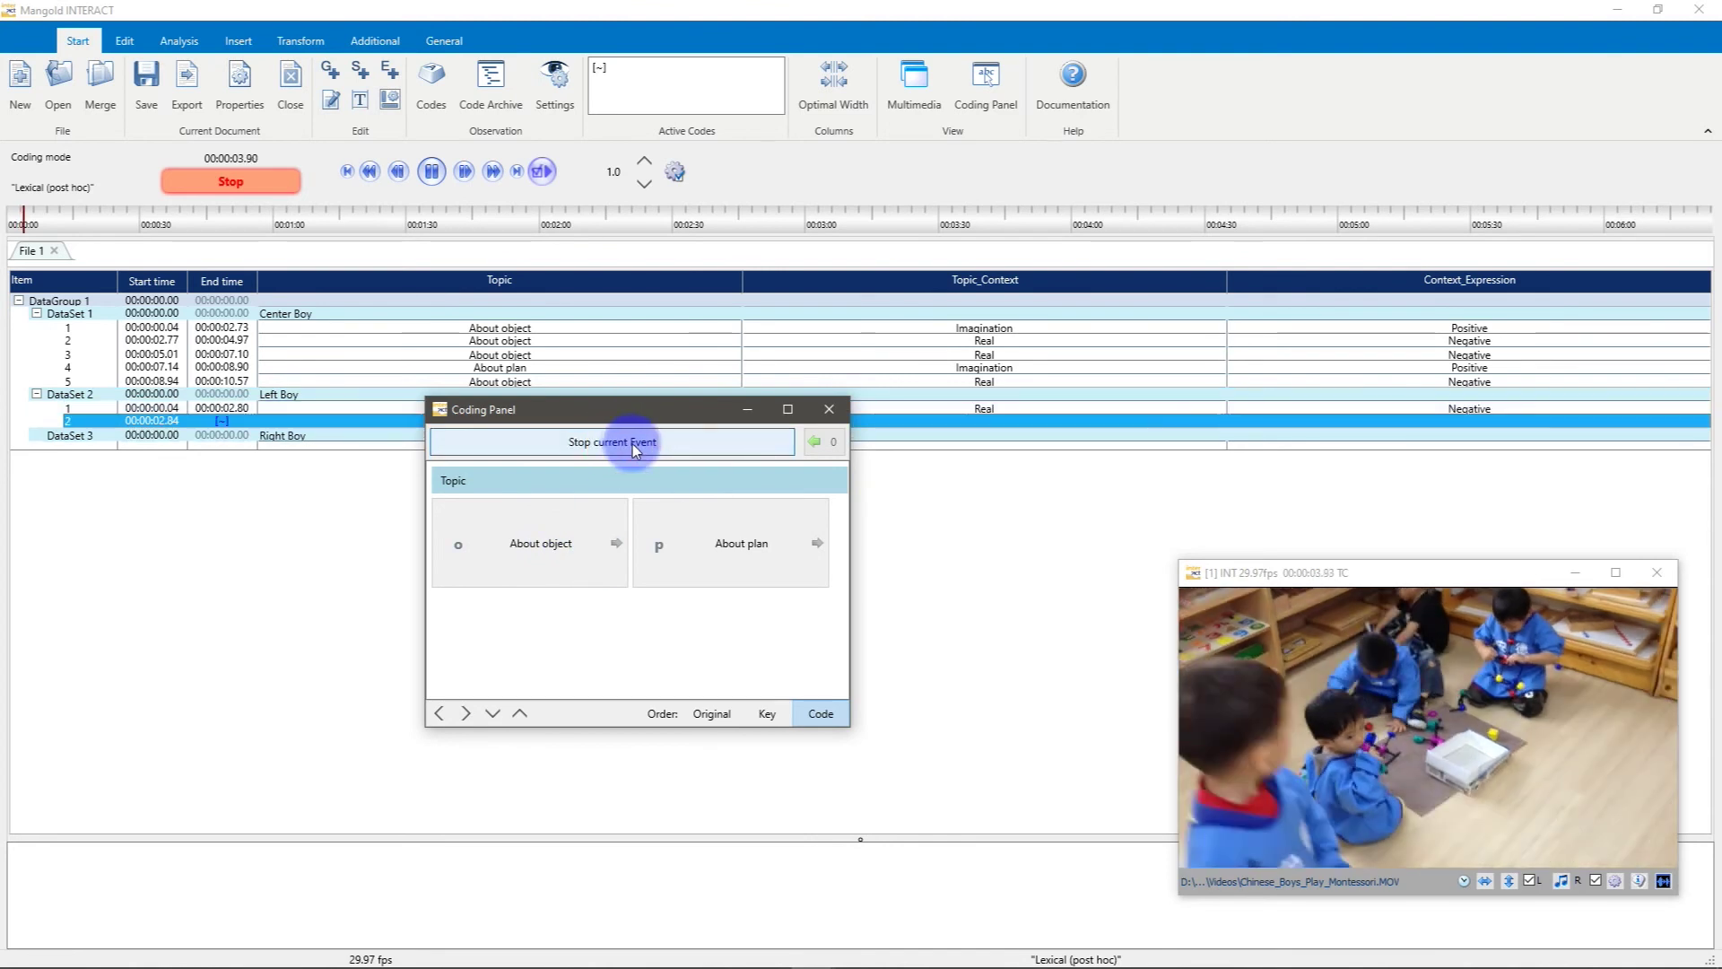
click(579, 538)
click(654, 538)
click(607, 544)
click(660, 434)
Record the Left Boy's third event and code it About plan/Imagination/Positive
drag(669, 400, 702, 556)
click(662, 596)
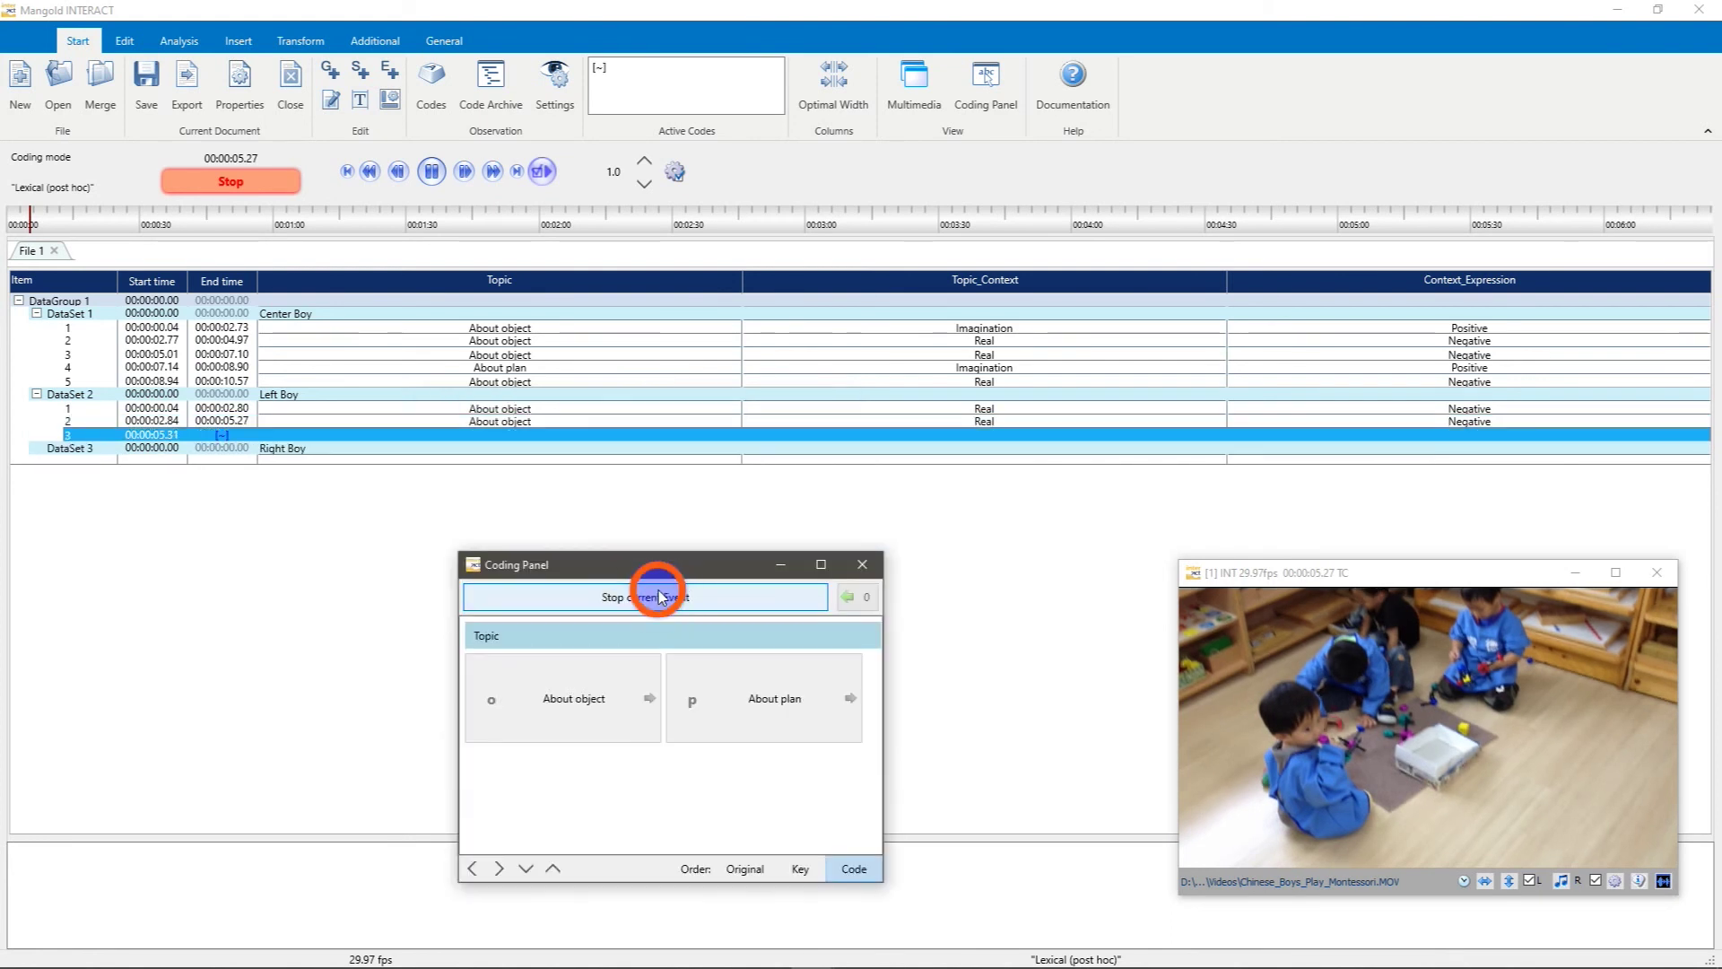
click(716, 596)
click(757, 687)
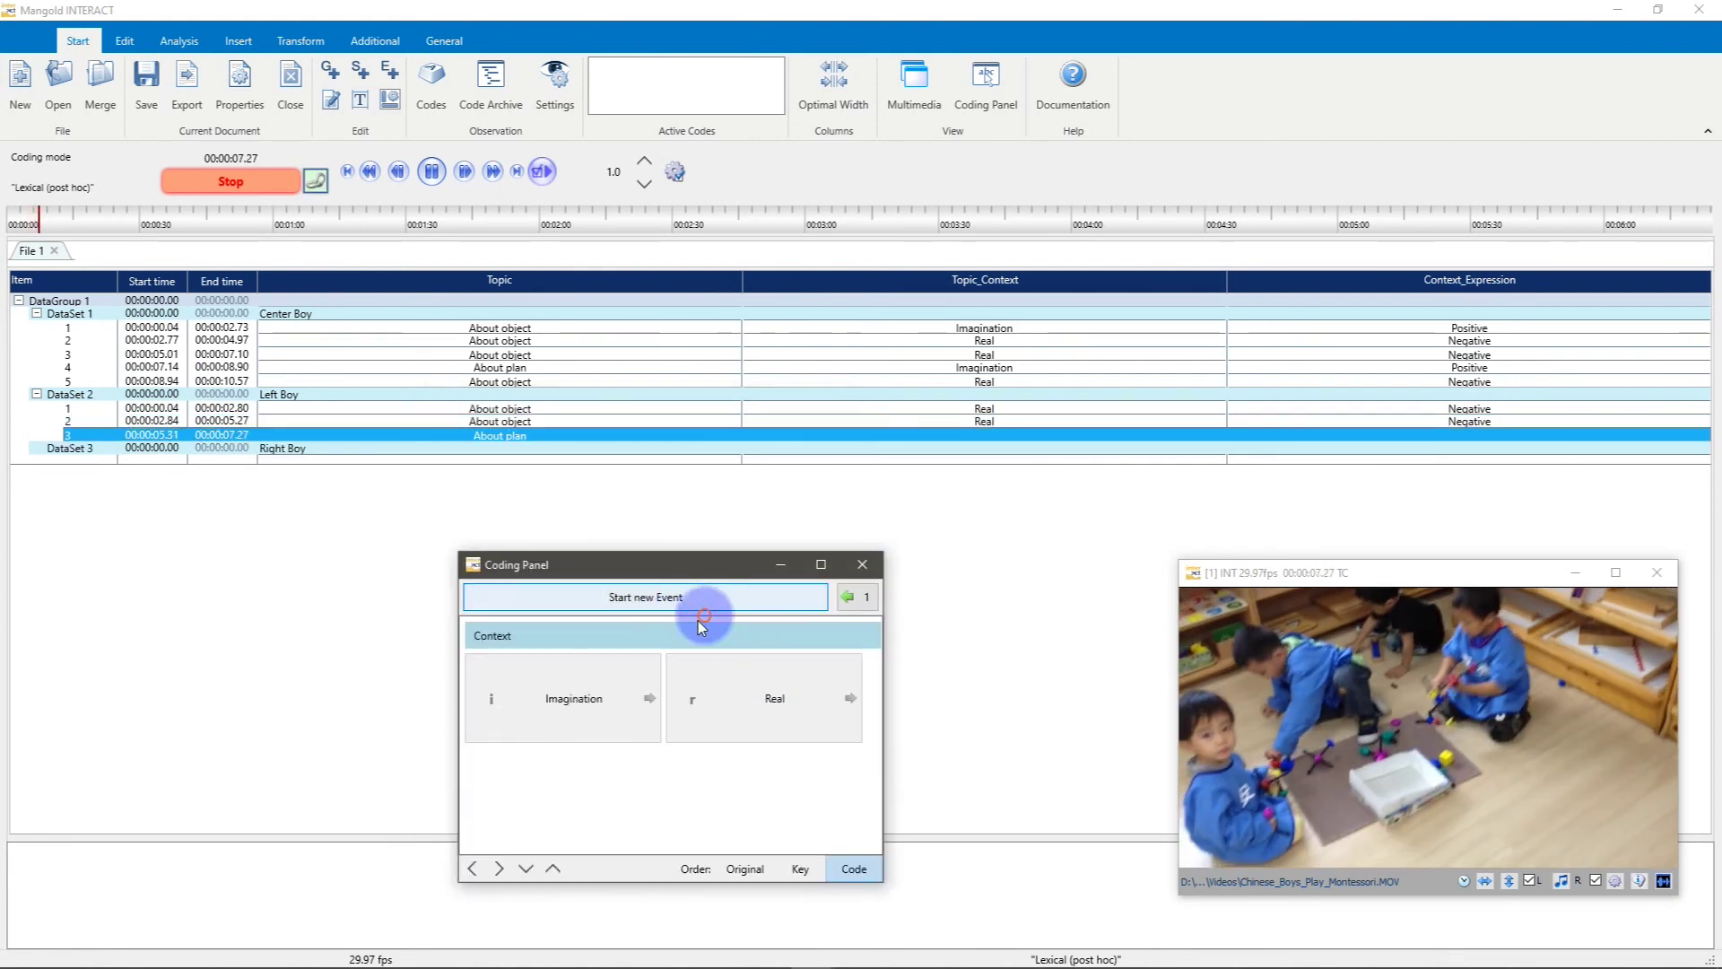
click(632, 683)
click(707, 691)
Record the fourth event, ending at 00:00:08.70, coded About object/Real/Positive
click(686, 596)
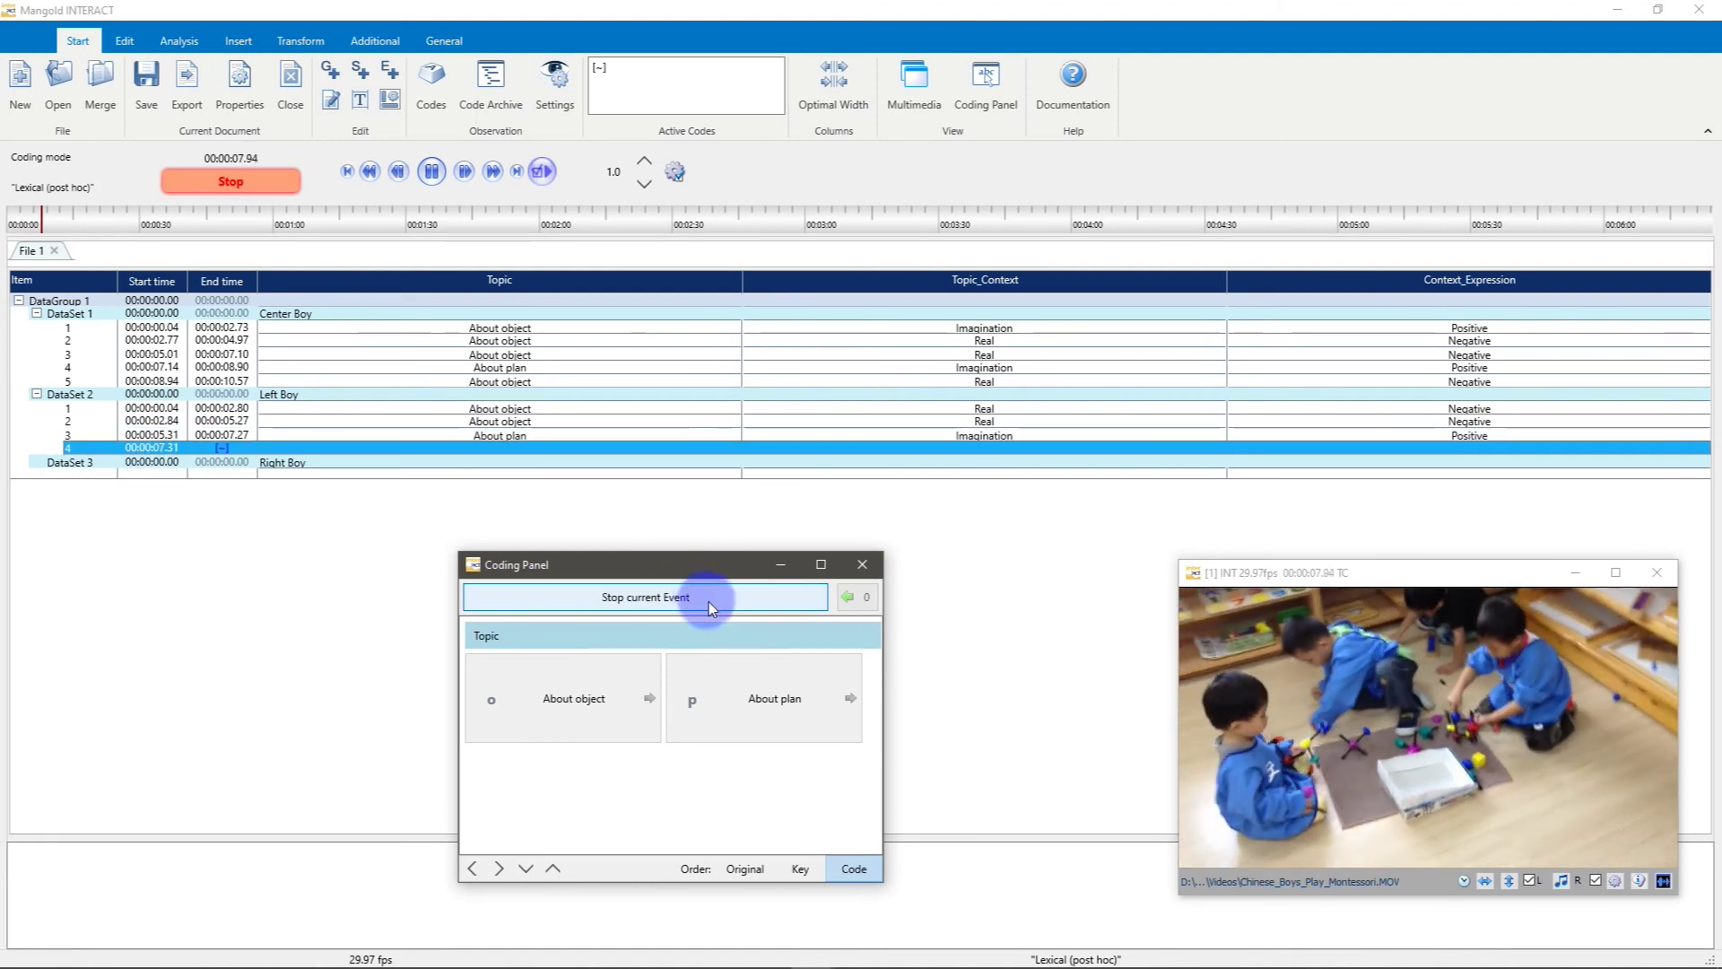
click(737, 601)
click(588, 702)
click(731, 713)
click(426, 463)
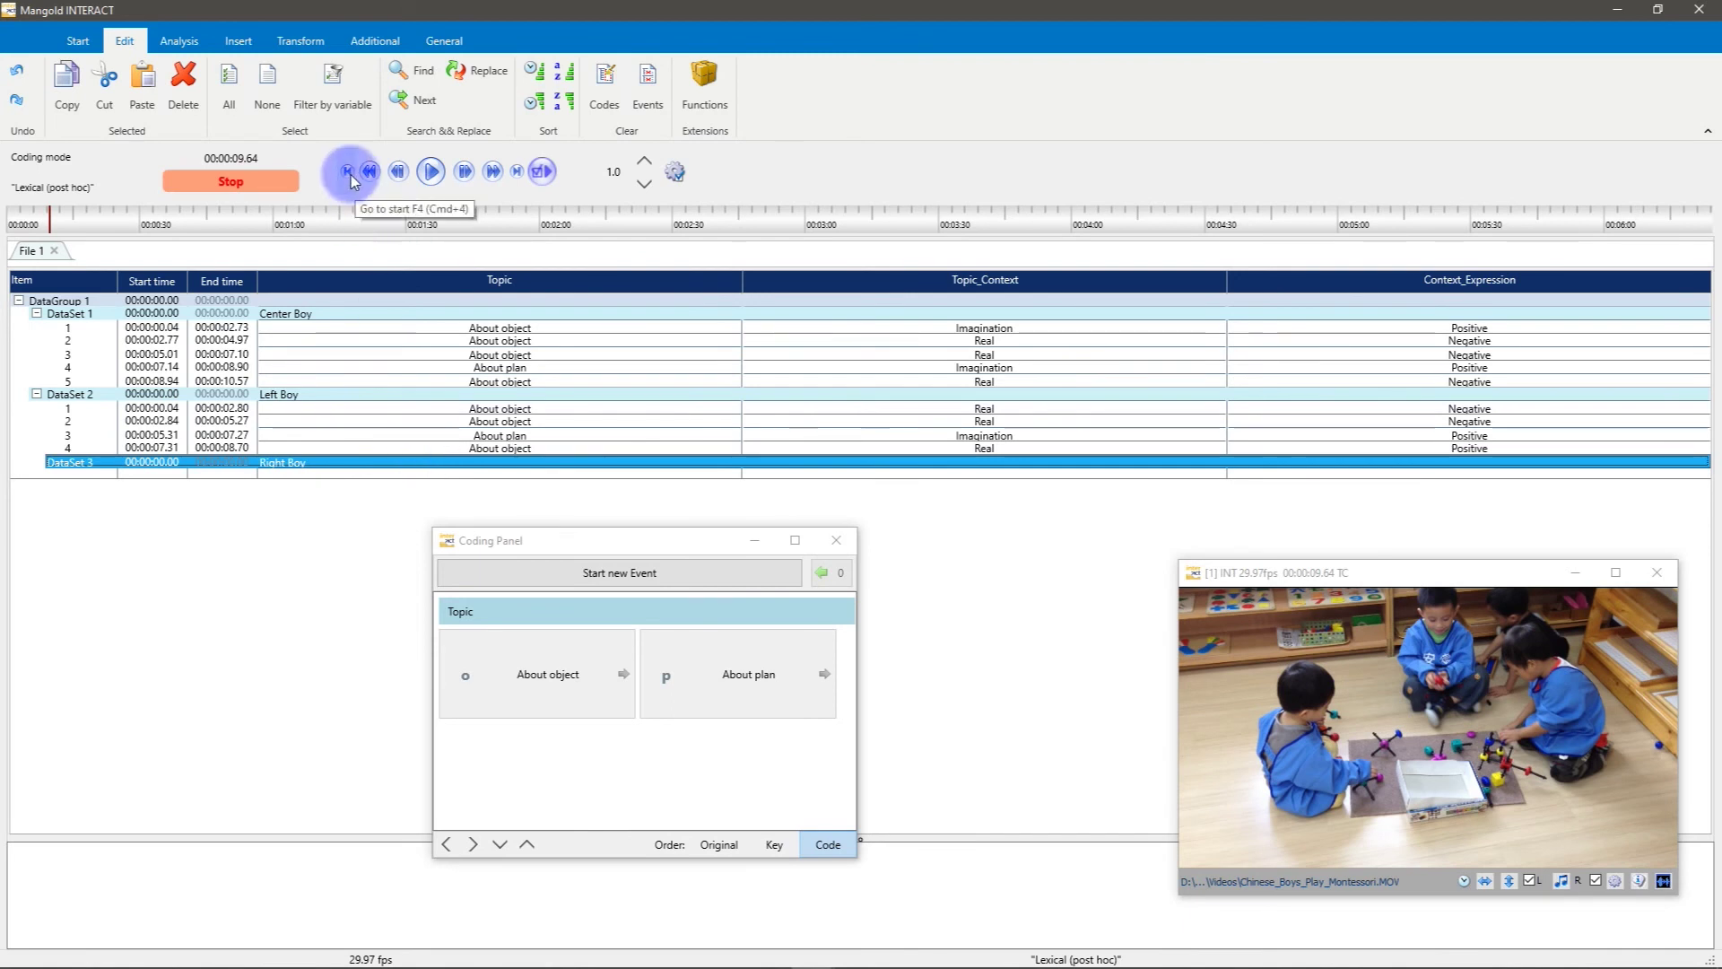
From the video's start, code the Right Boy's first event as About object/Real/Negative
click(348, 173)
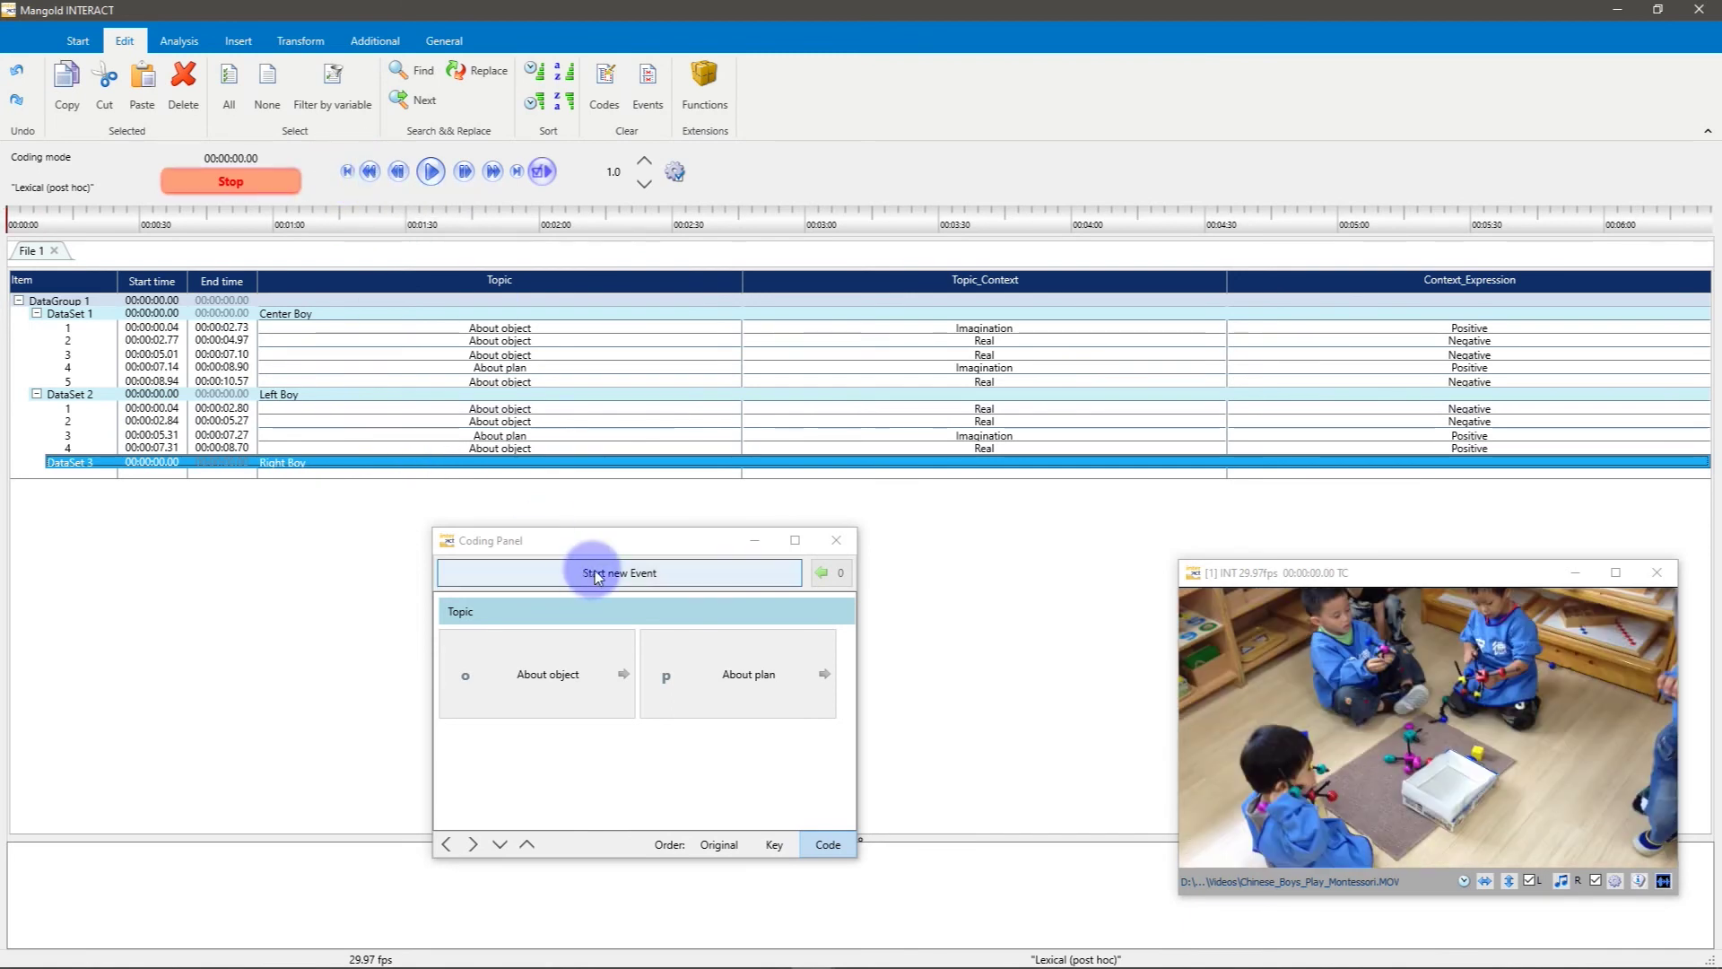
click(701, 574)
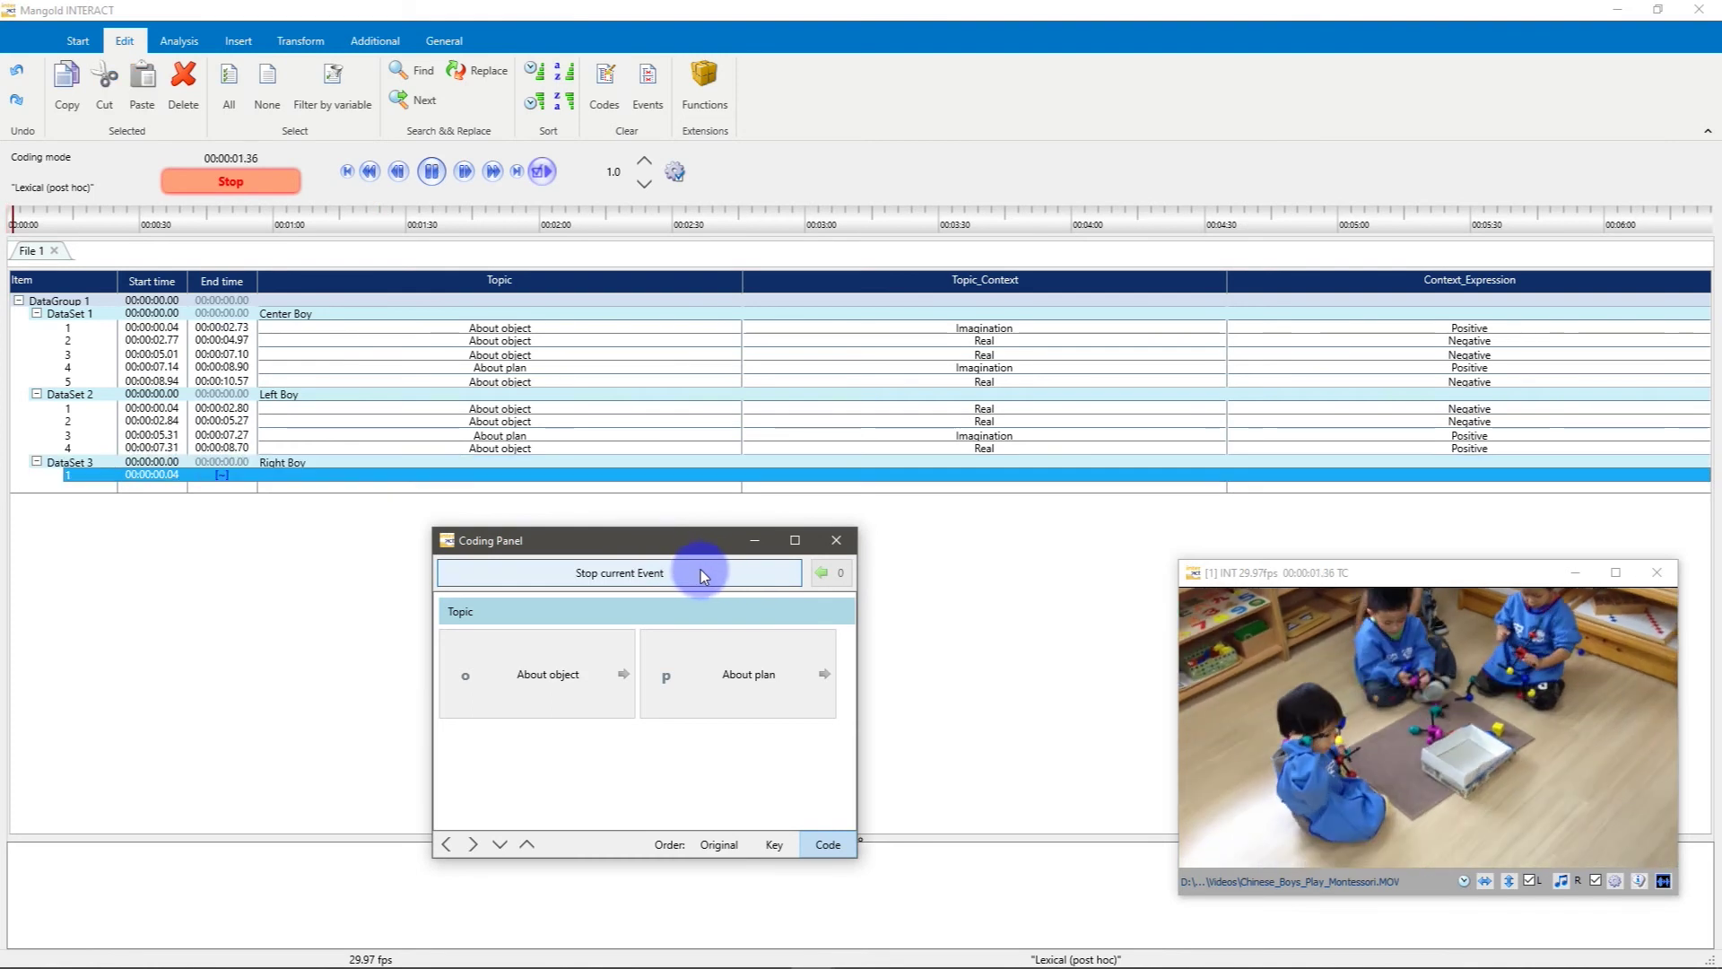
click(702, 574)
click(618, 643)
click(661, 672)
click(615, 672)
Code the Right Boy's second event as About plan/Imagination/Positive
click(651, 575)
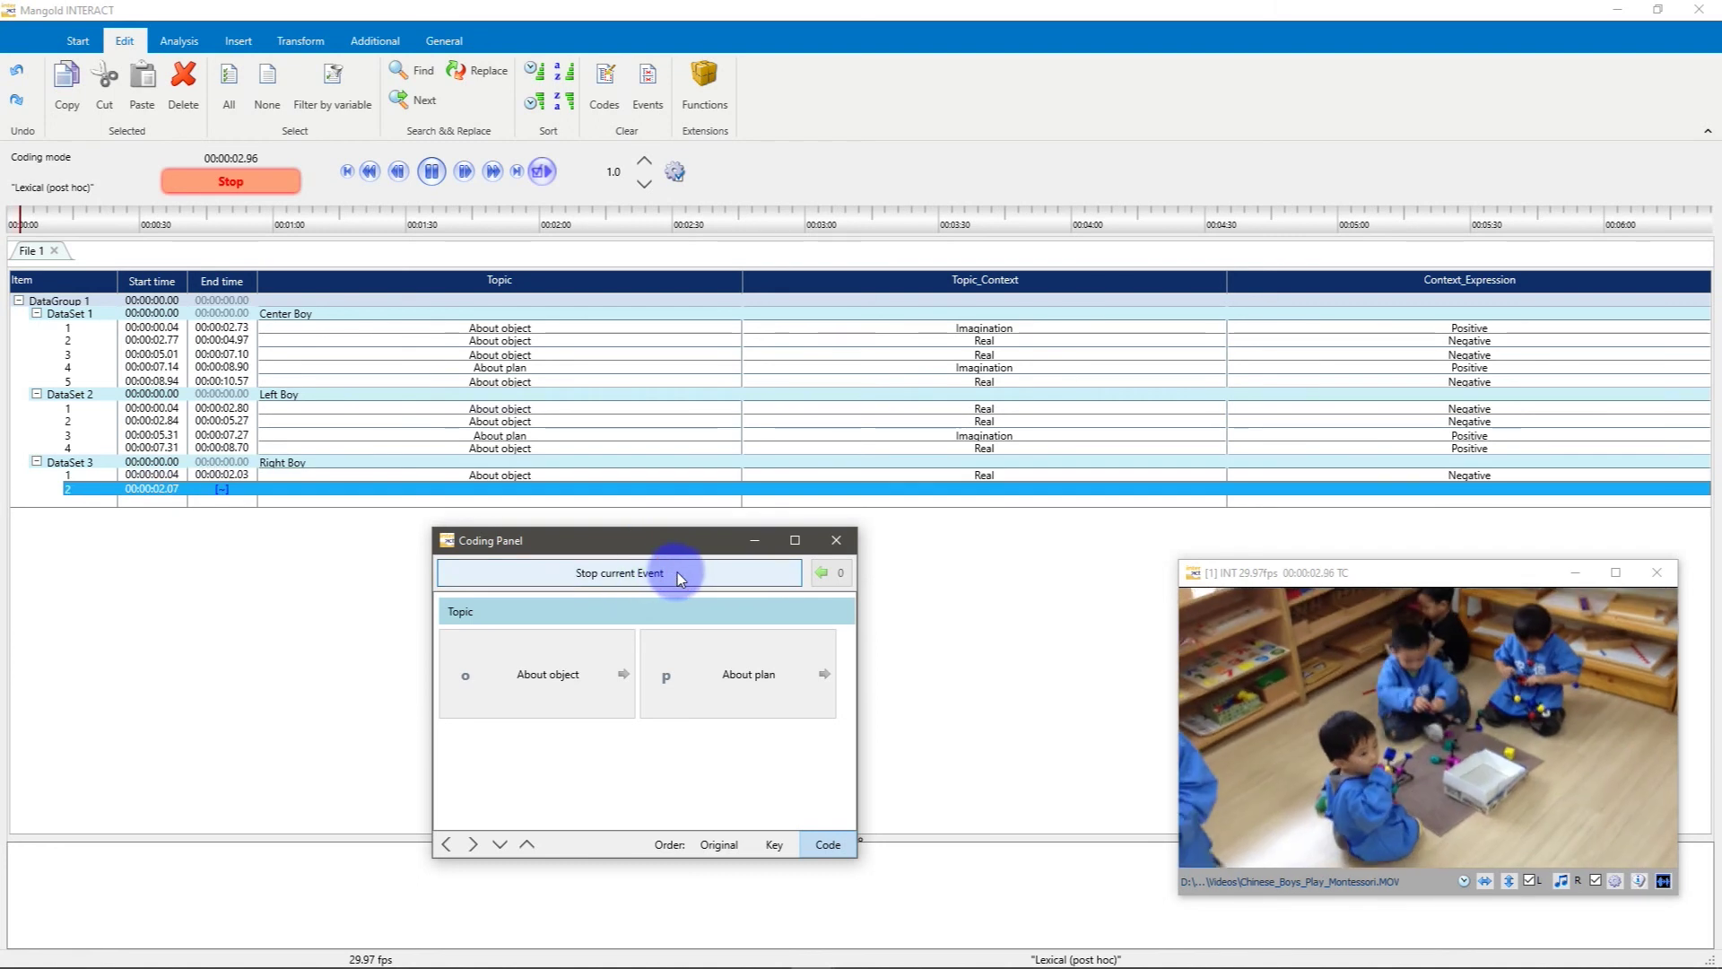
click(743, 574)
click(737, 679)
click(610, 664)
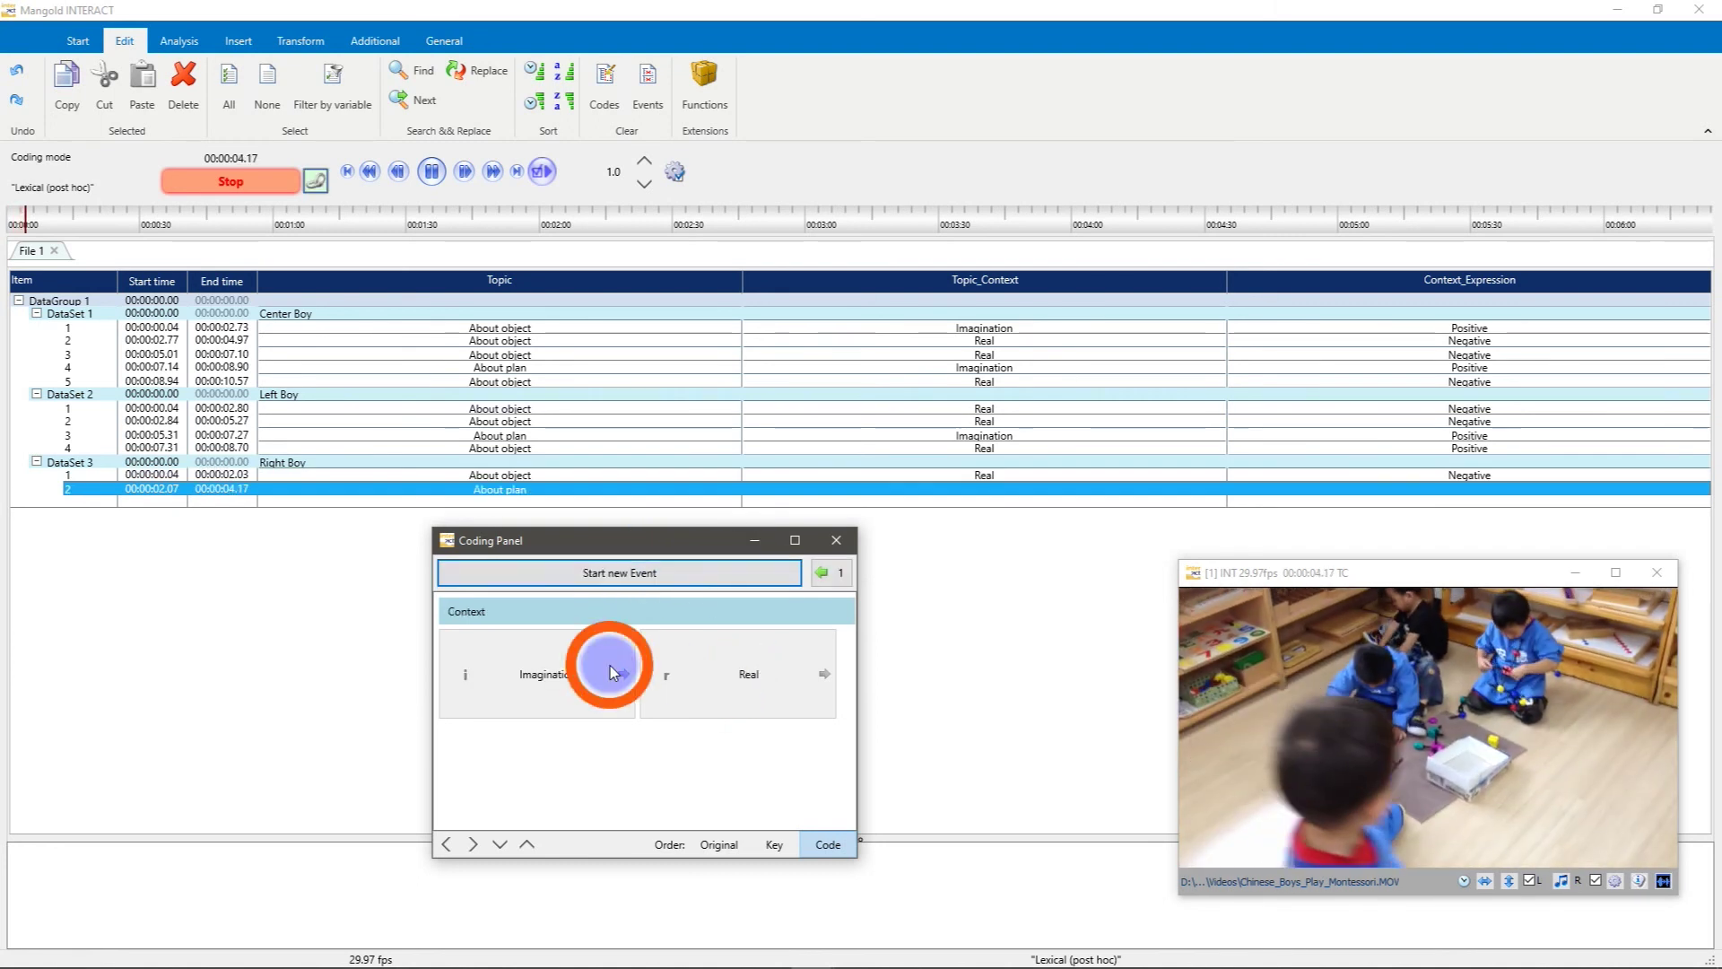
click(644, 664)
Code the Right Boy's third and fourth events, both as About object/Real/Negative
click(673, 572)
click(731, 574)
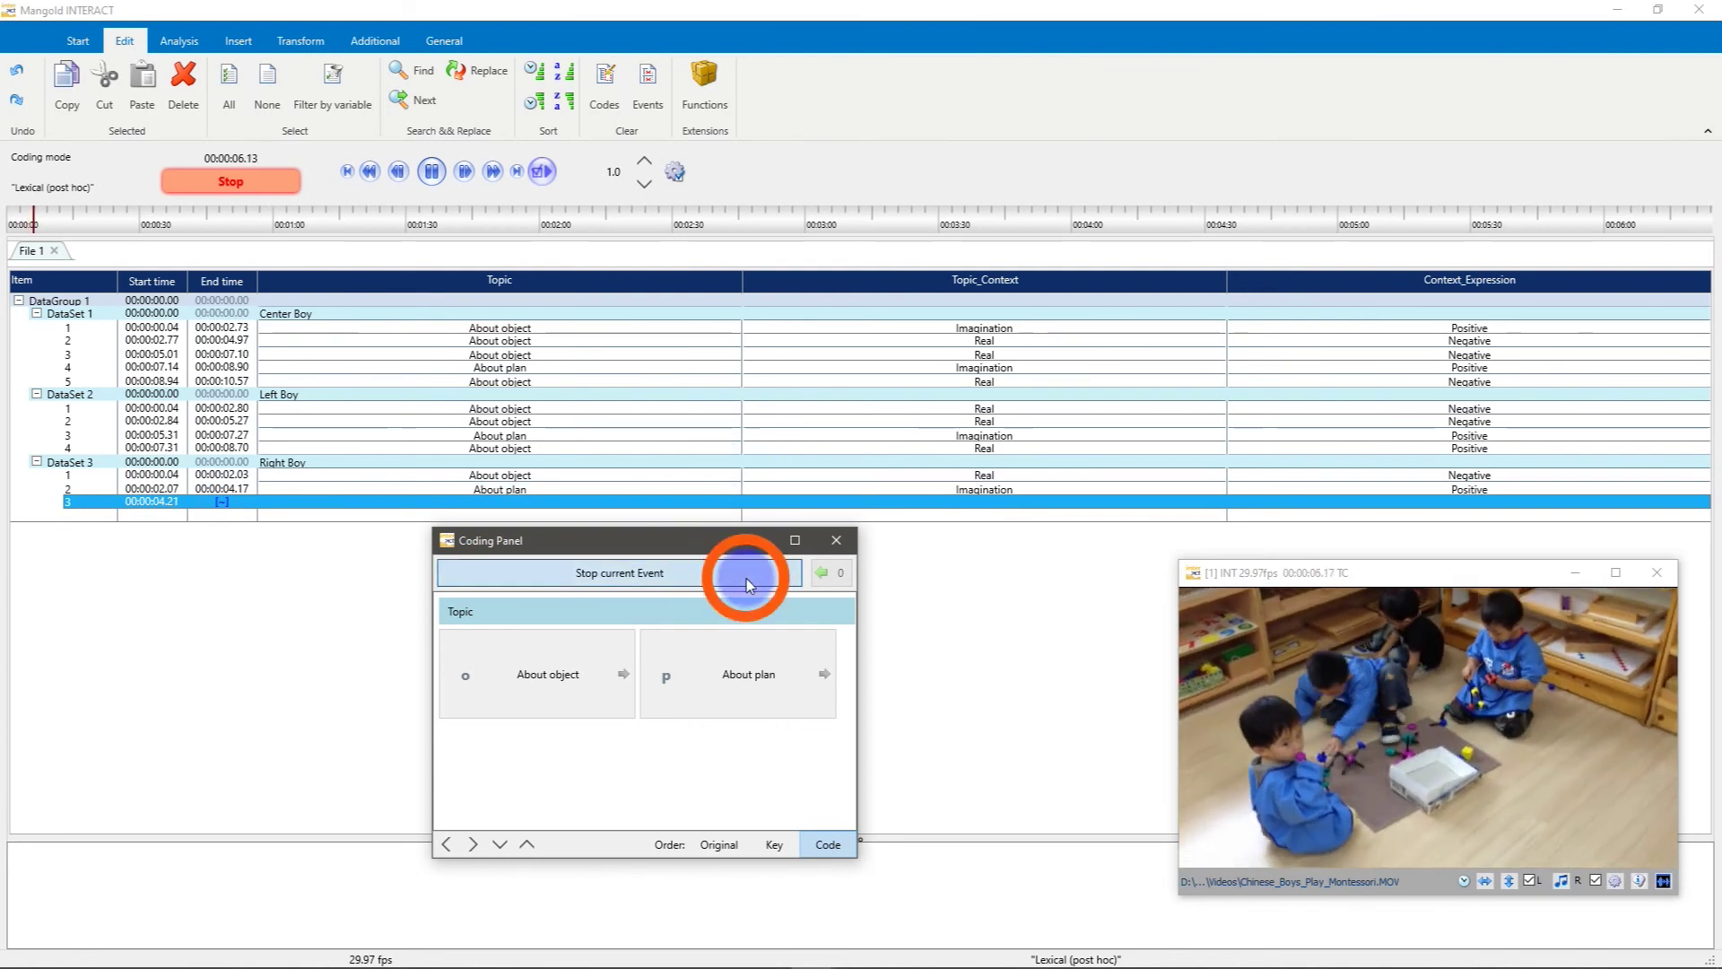
click(574, 686)
click(755, 681)
click(547, 687)
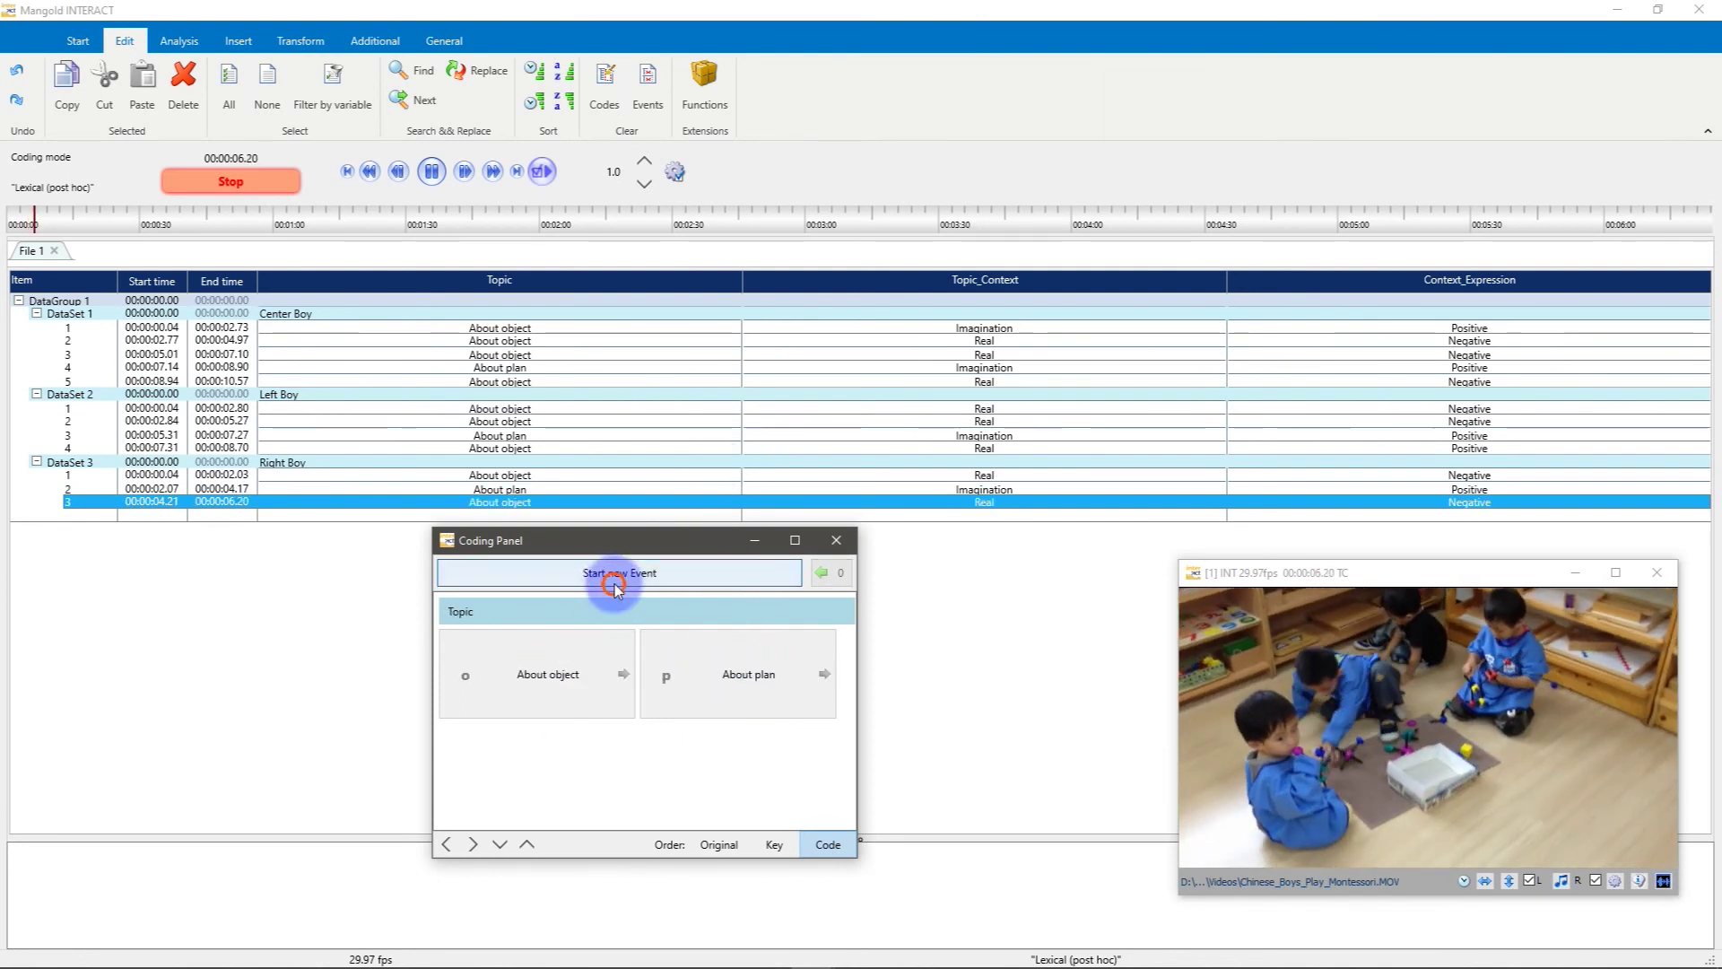
click(617, 574)
click(618, 573)
click(577, 700)
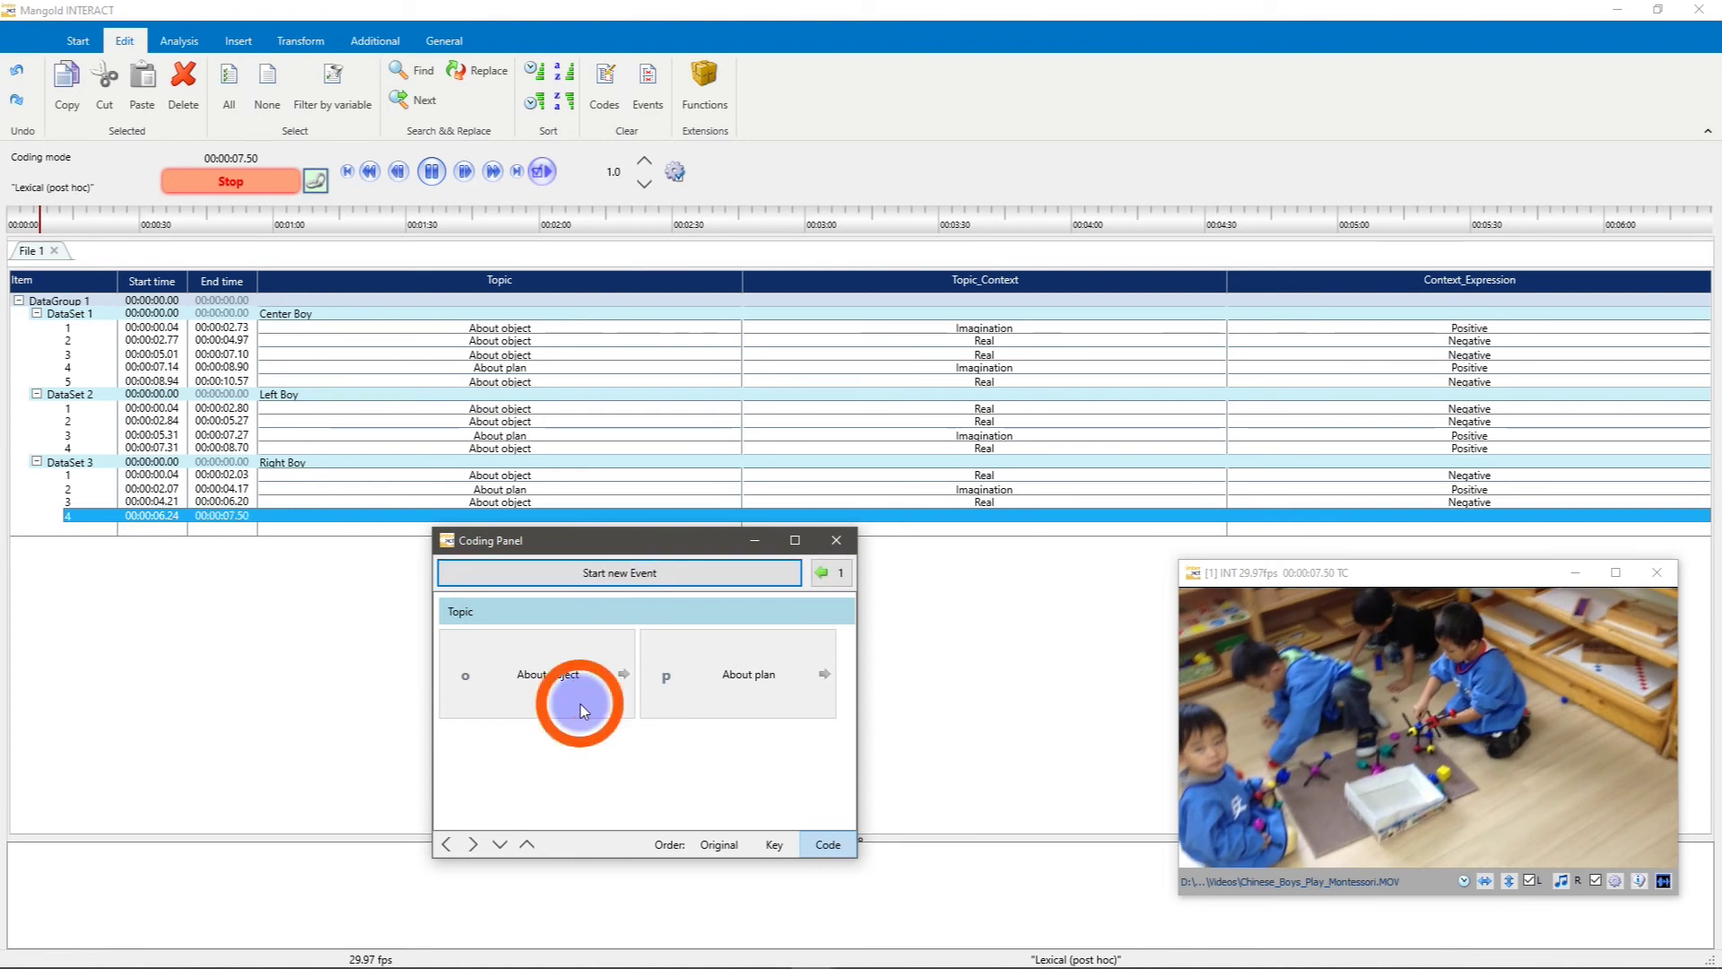
click(703, 654)
click(593, 690)
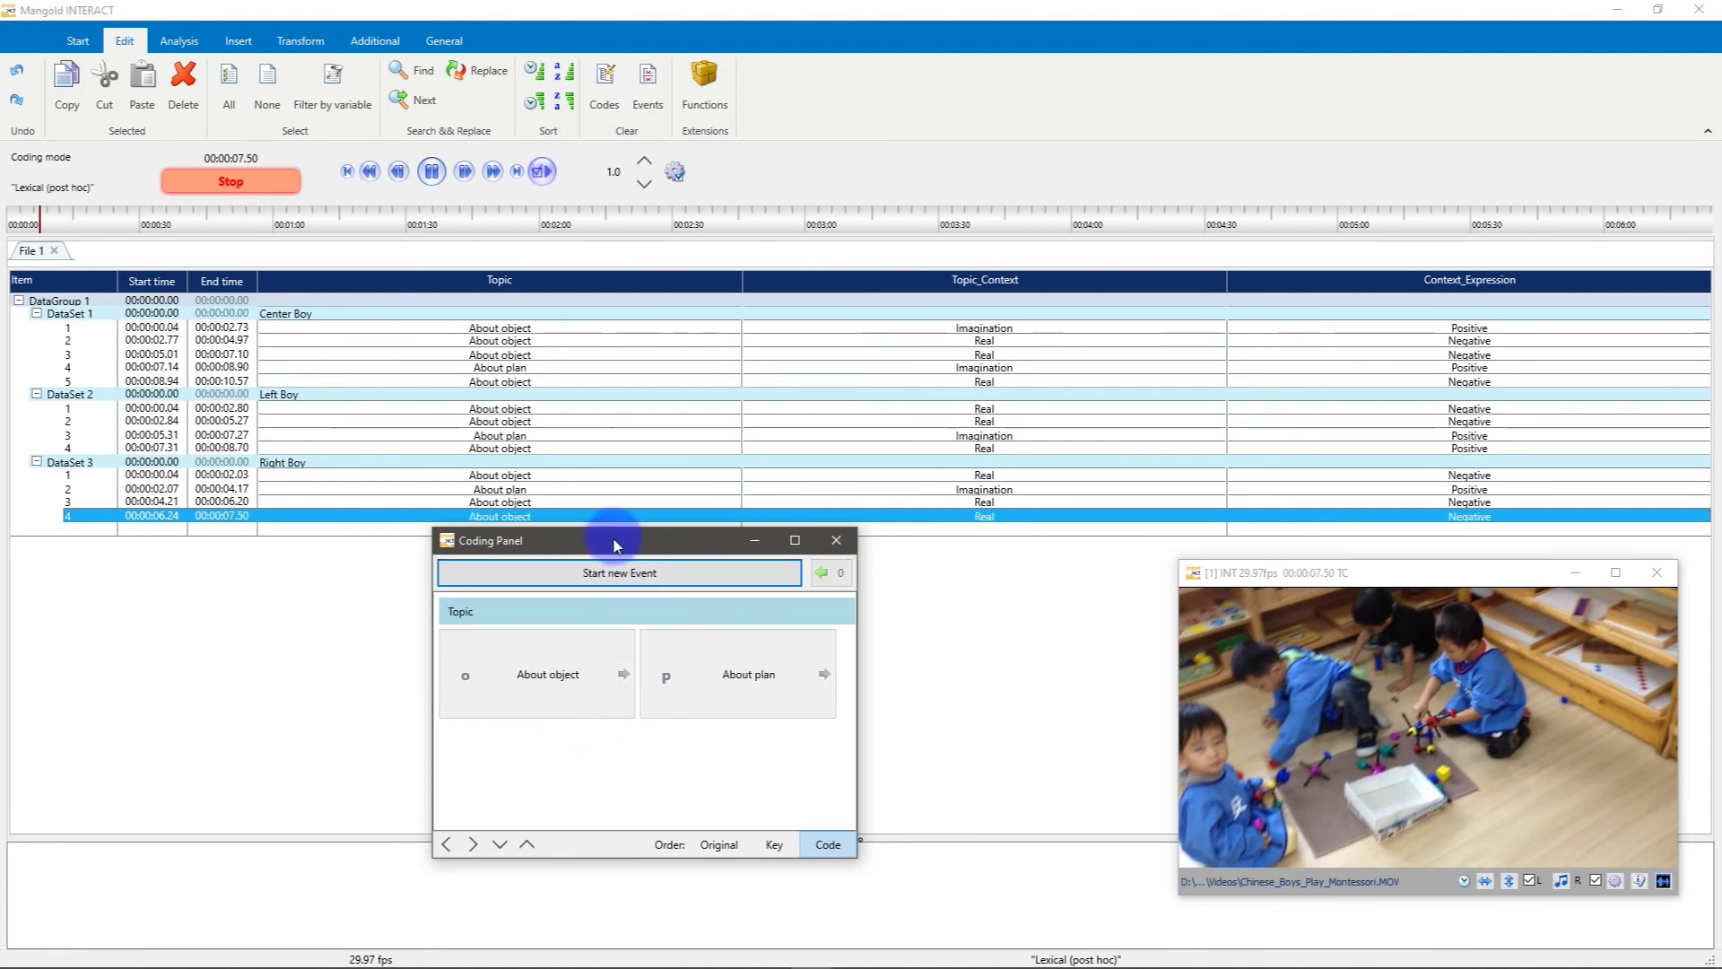
Code the fifth event About plan/Imagination/Positive, ending at 00:00:09.24, and stop the observation
click(632, 575)
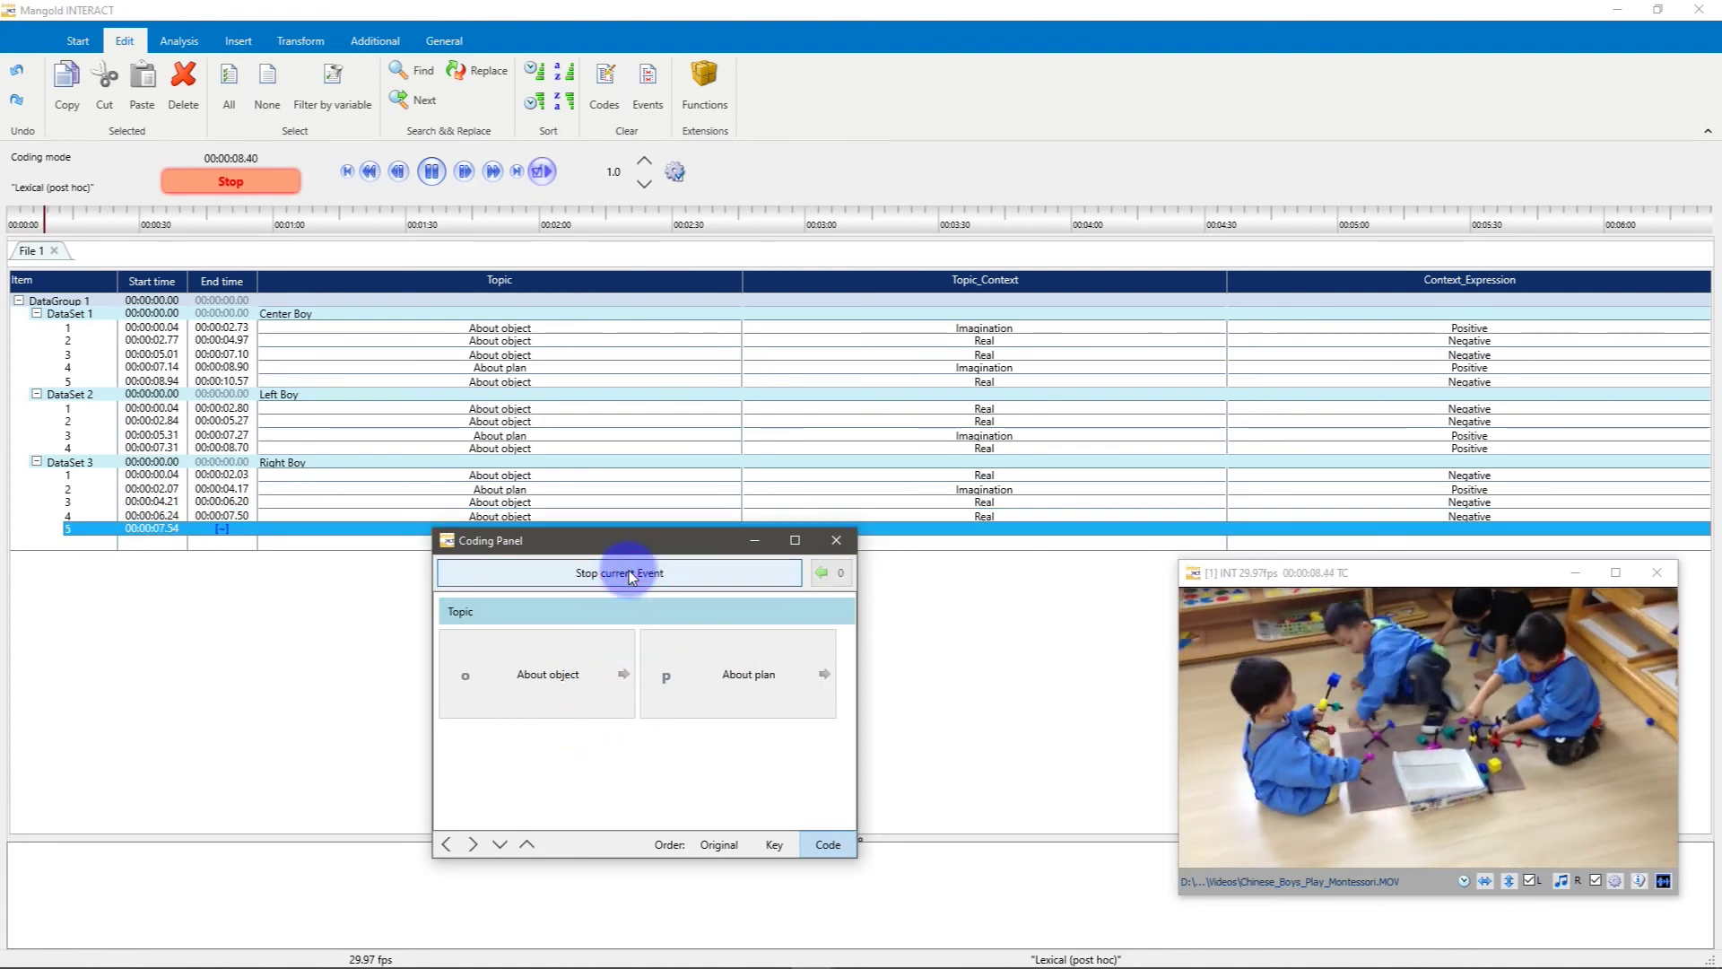
click(718, 660)
click(580, 661)
click(260, 183)
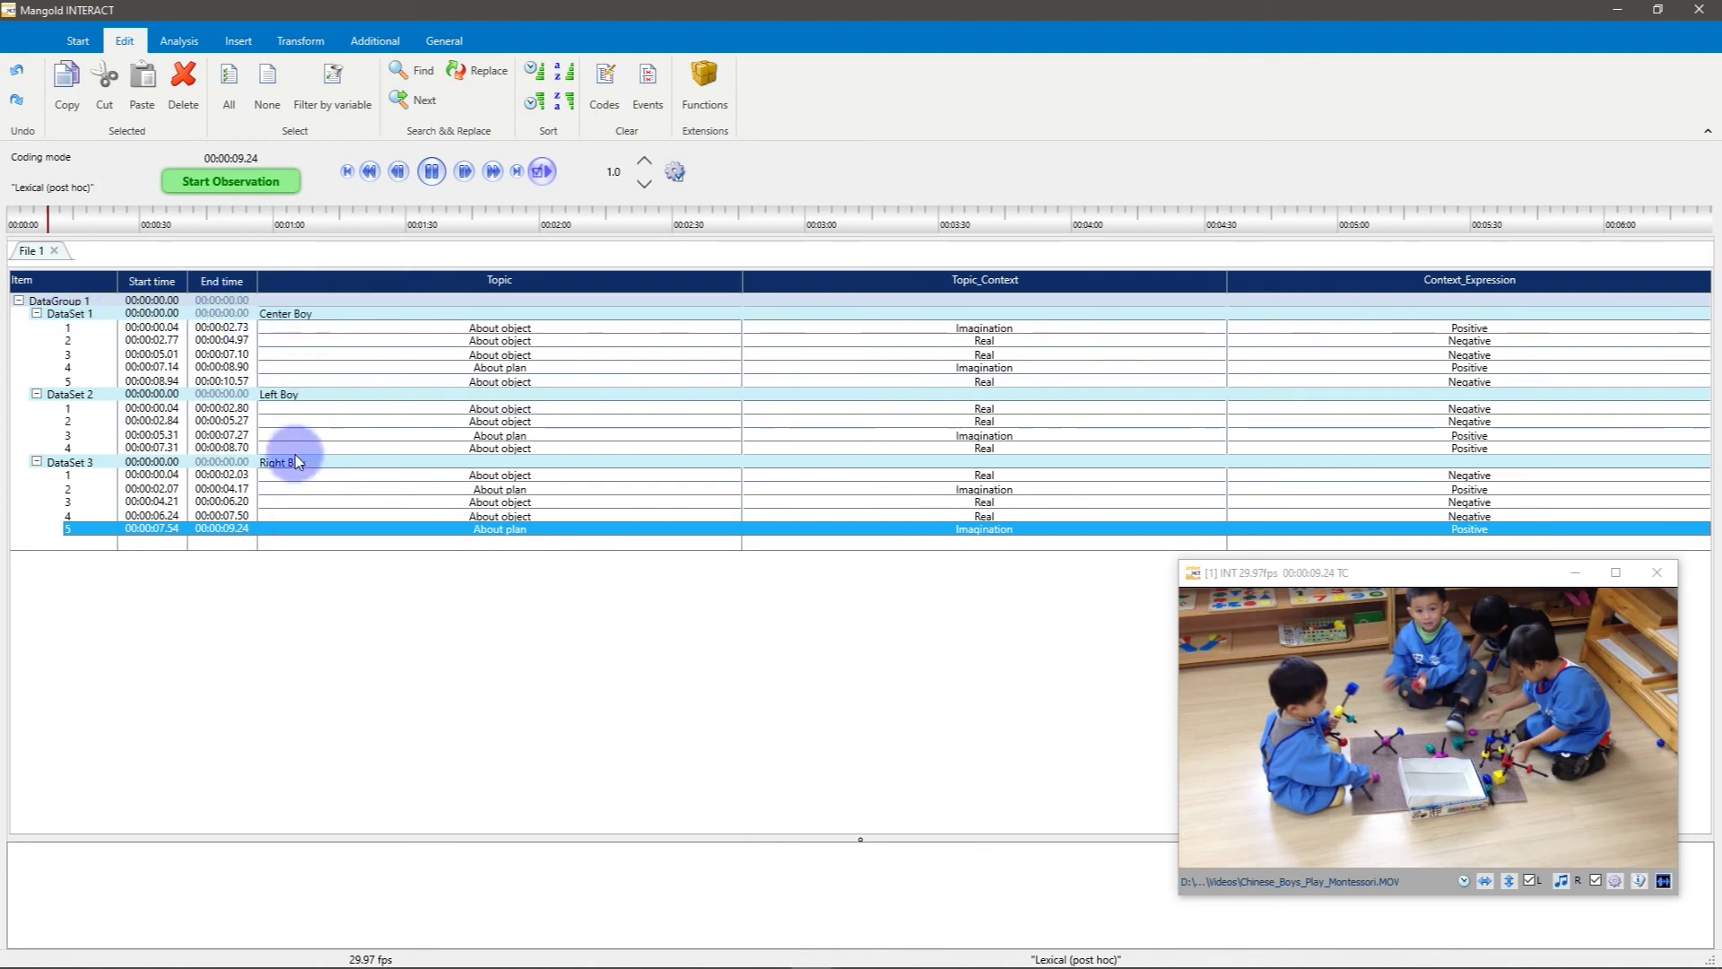
Chart all codes on a time line for the Center Boy only, then place the marker near 2.8 seconds
click(585, 303)
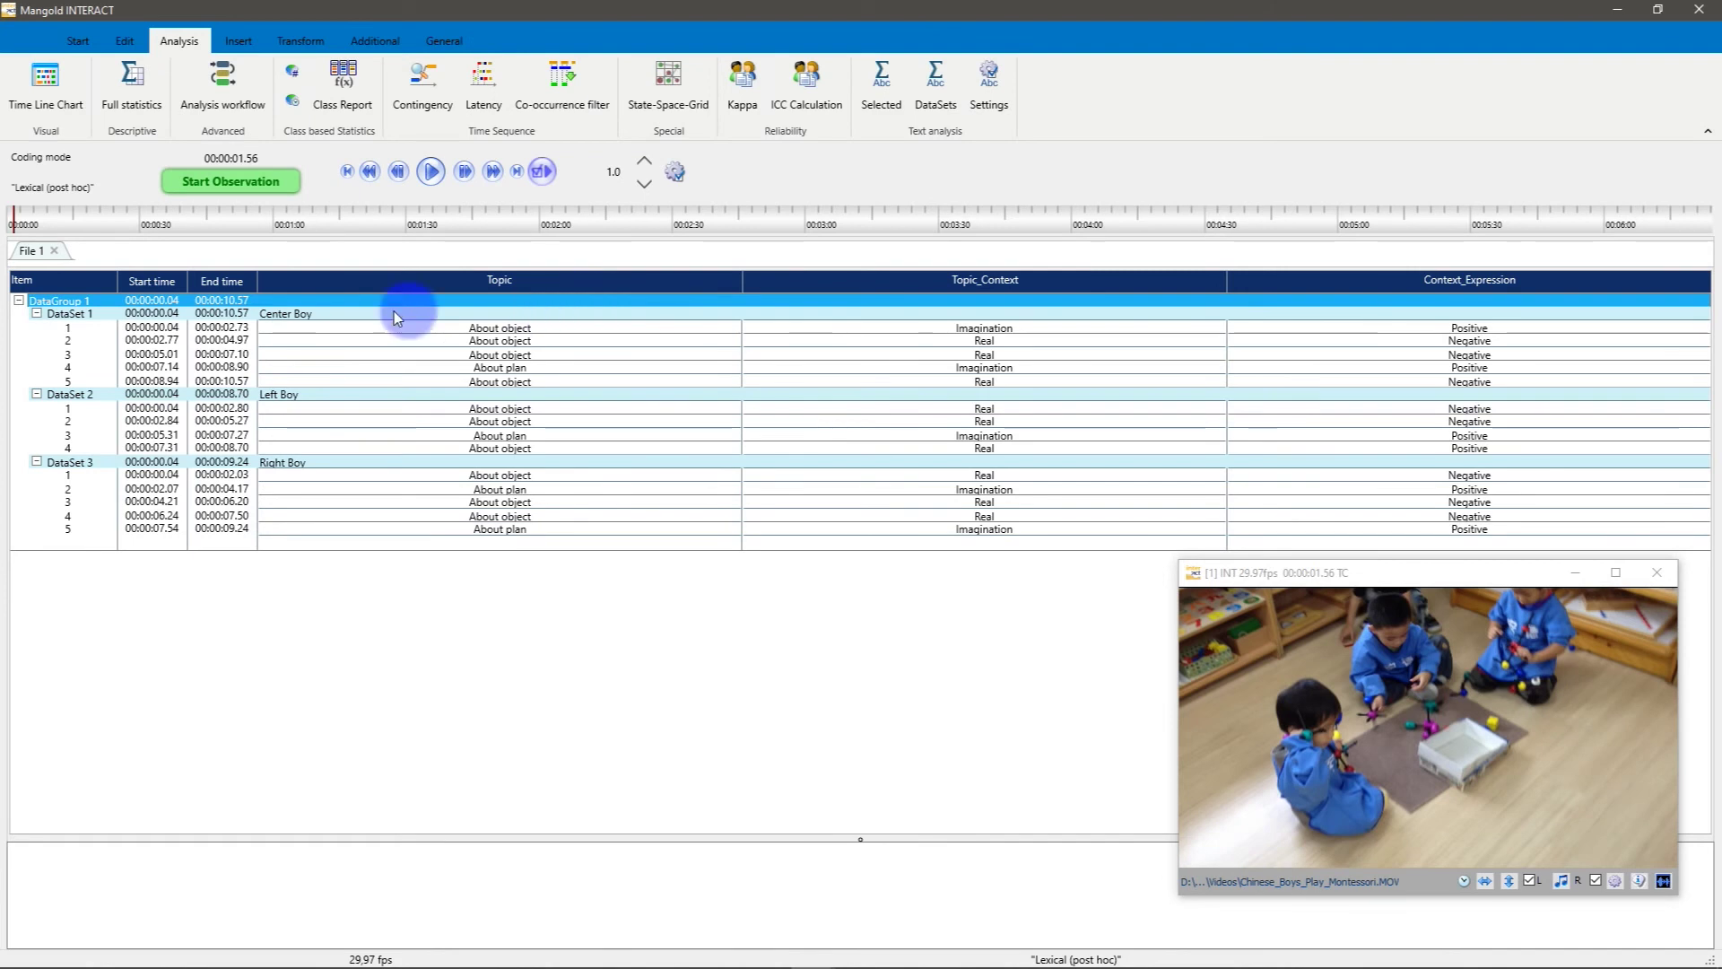
click(43, 83)
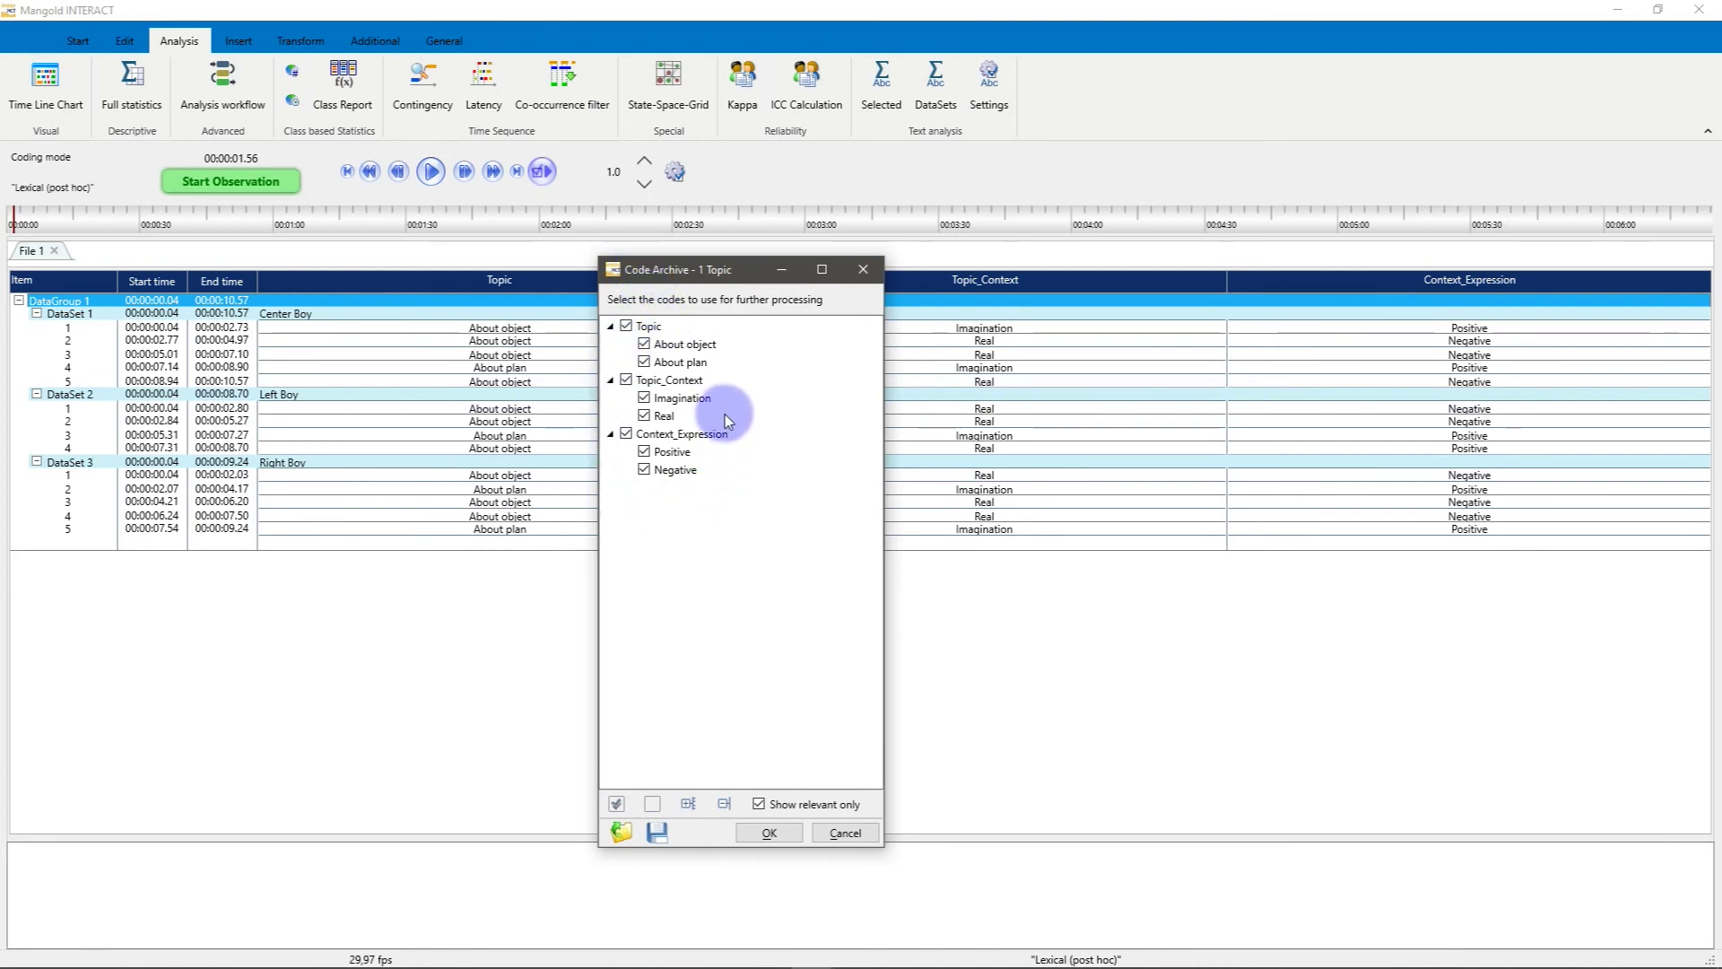
click(765, 833)
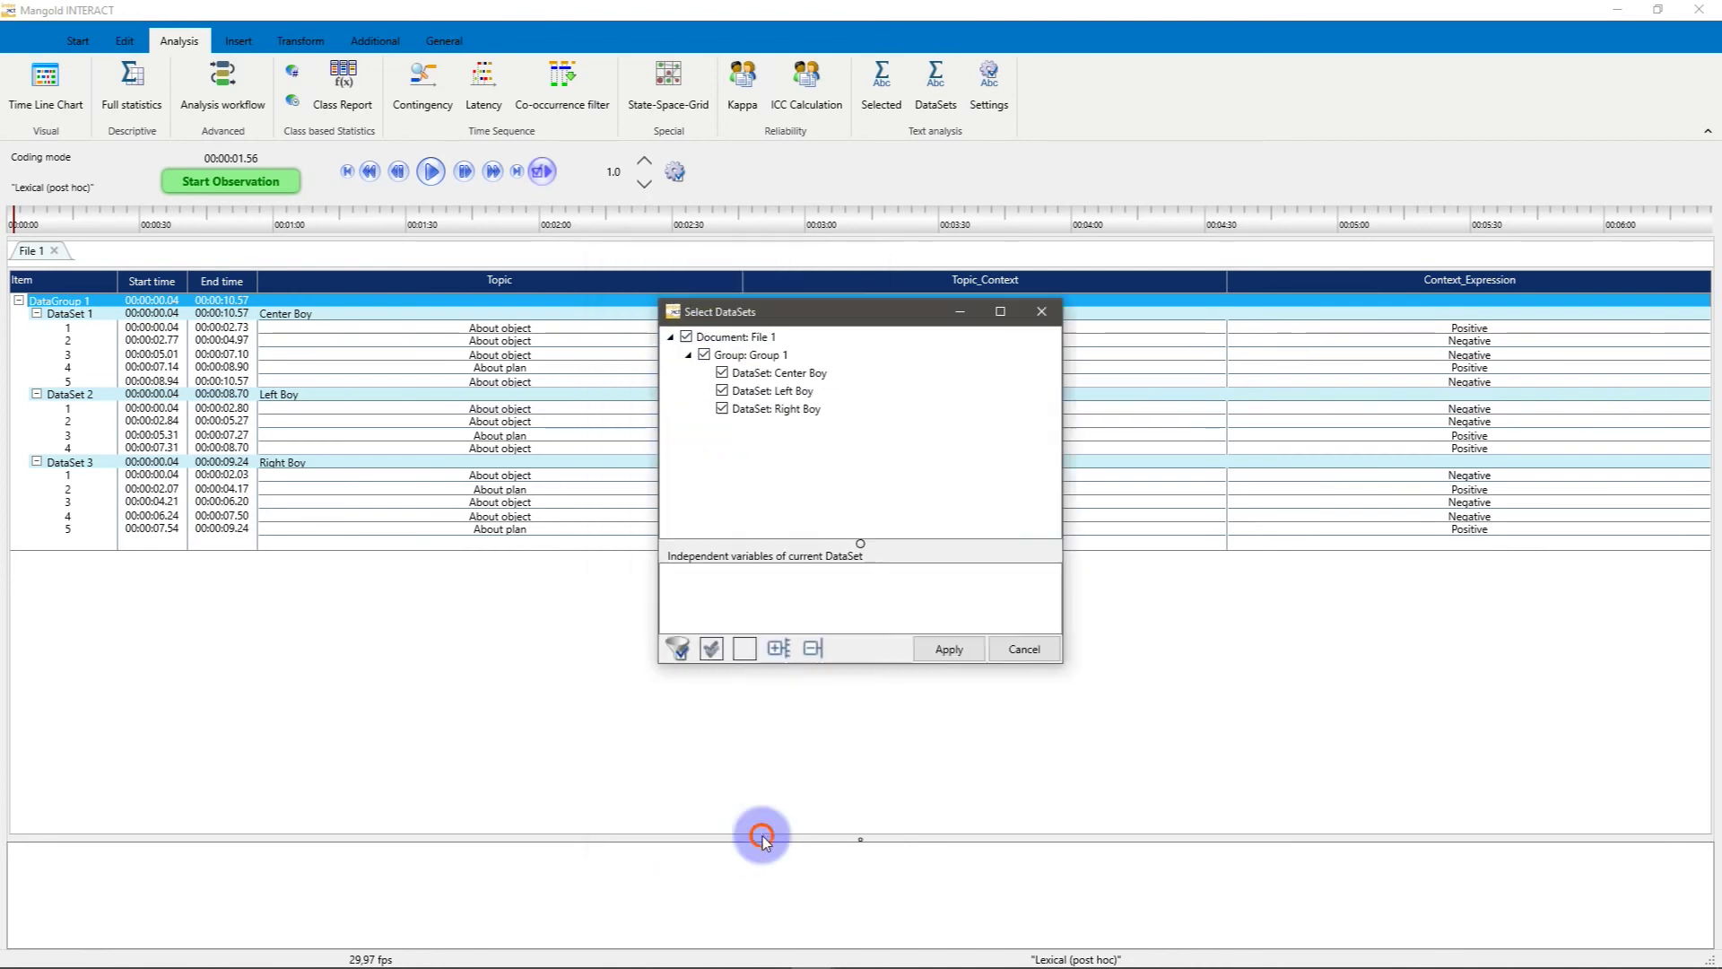
click(722, 390)
click(722, 408)
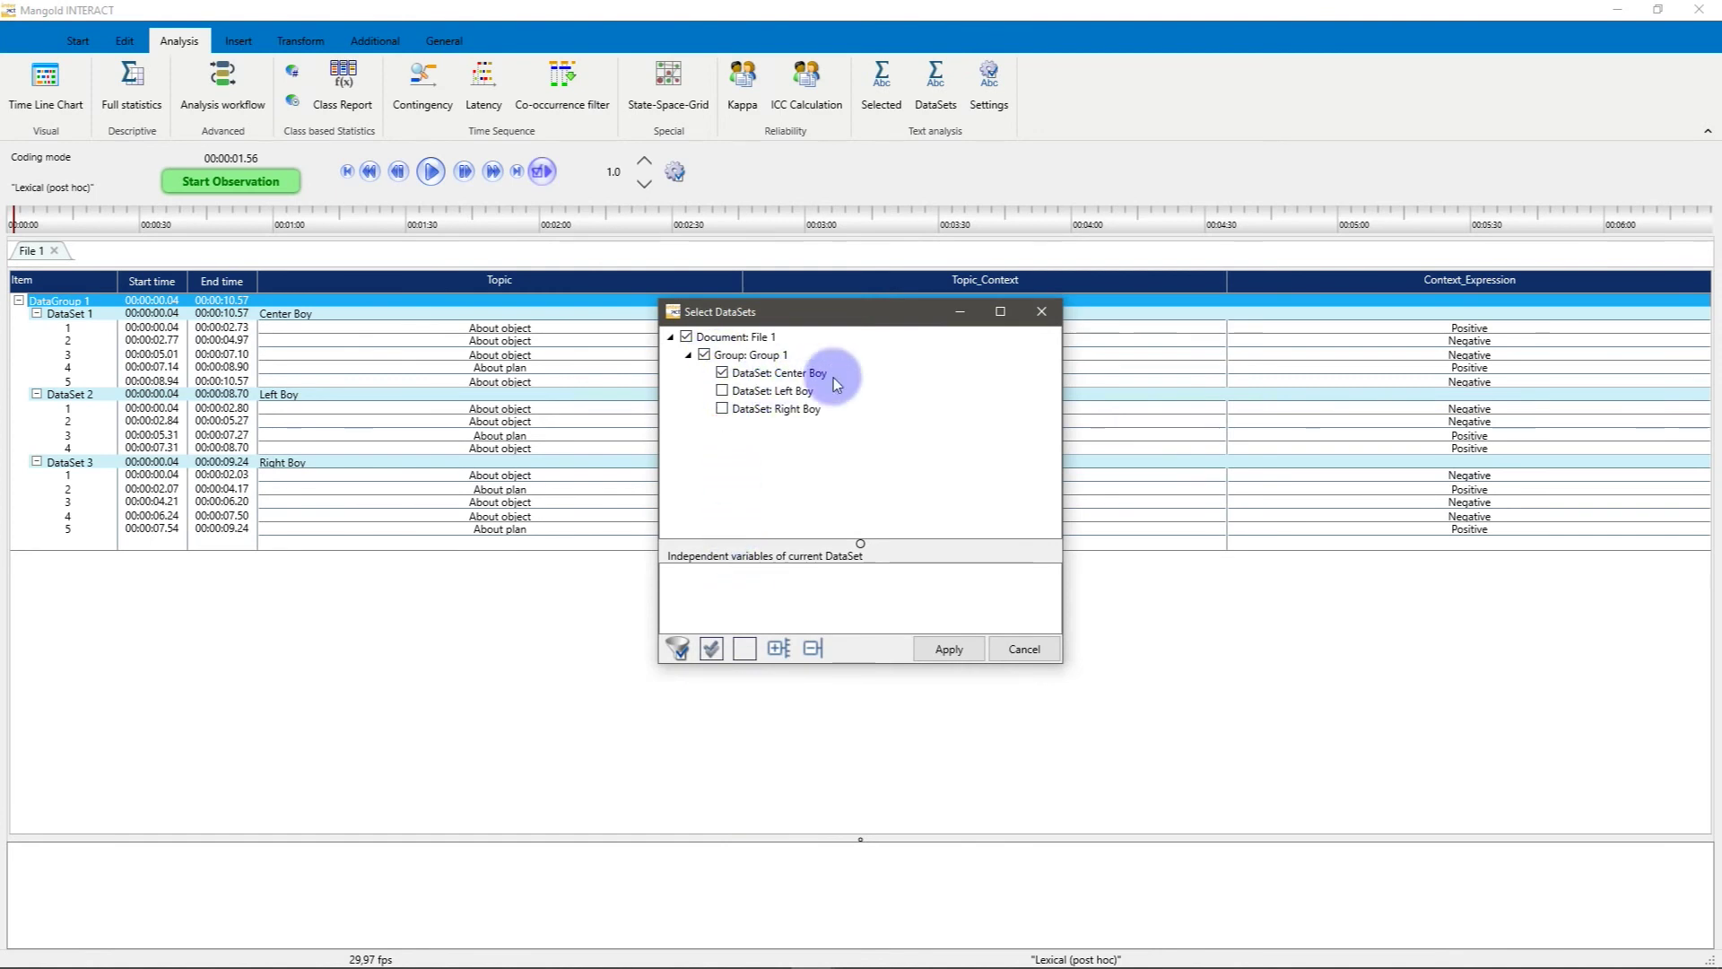
click(933, 649)
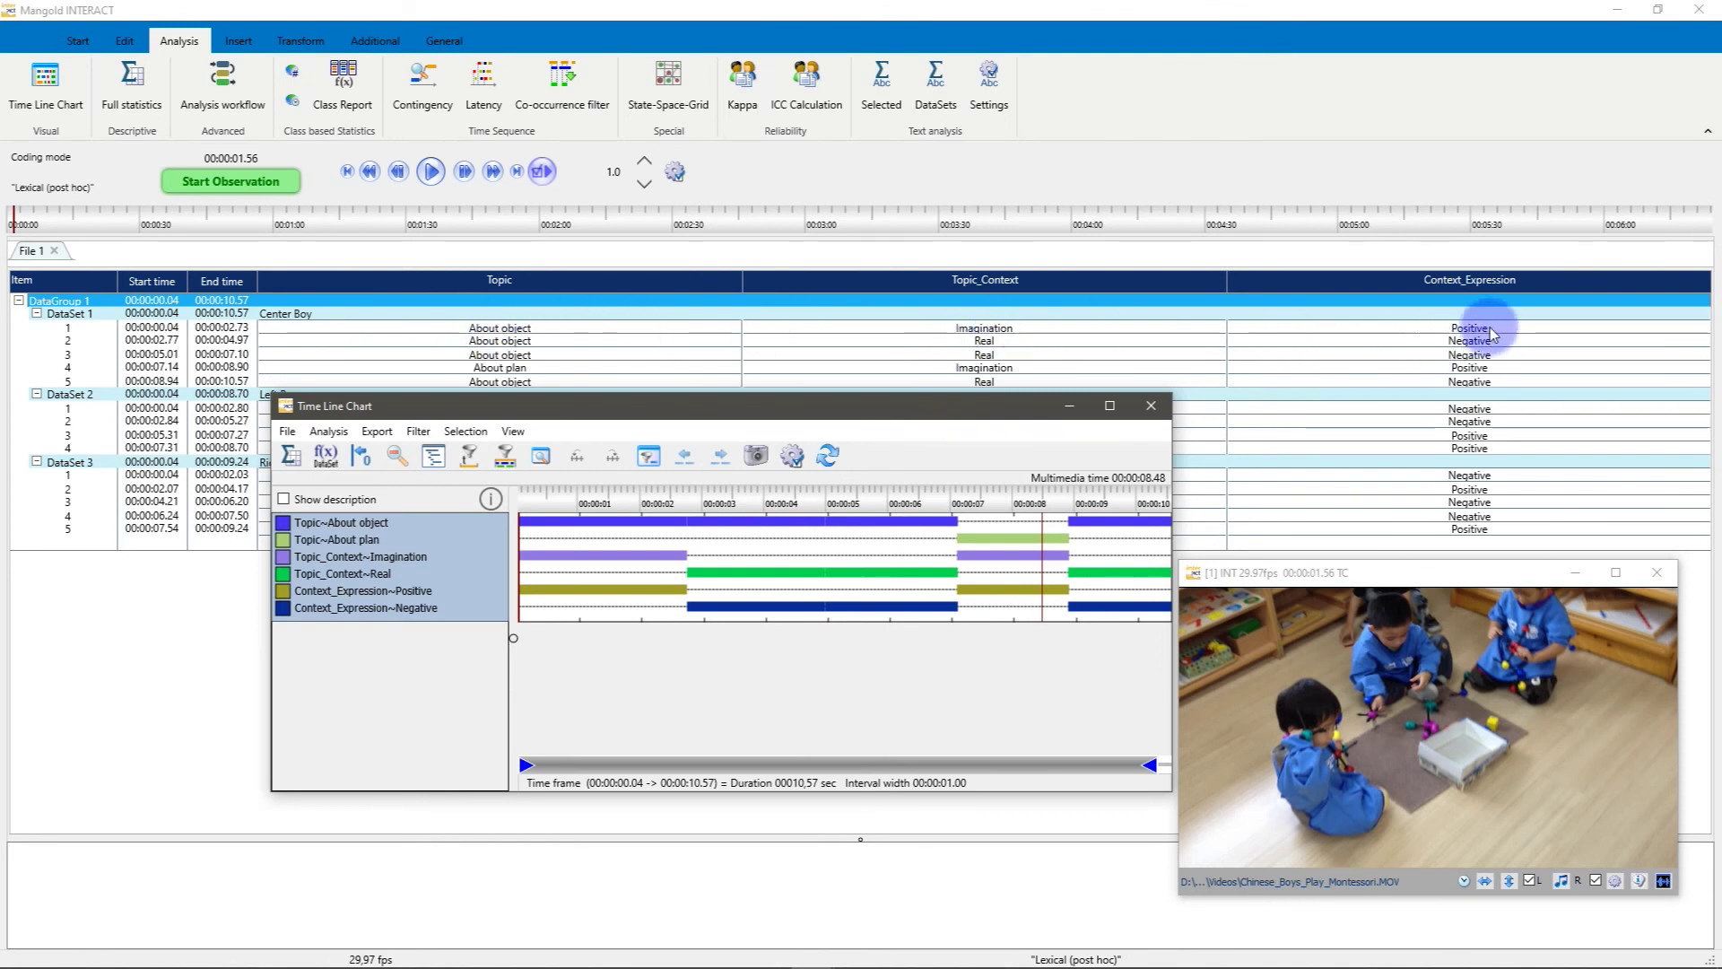
click(647, 525)
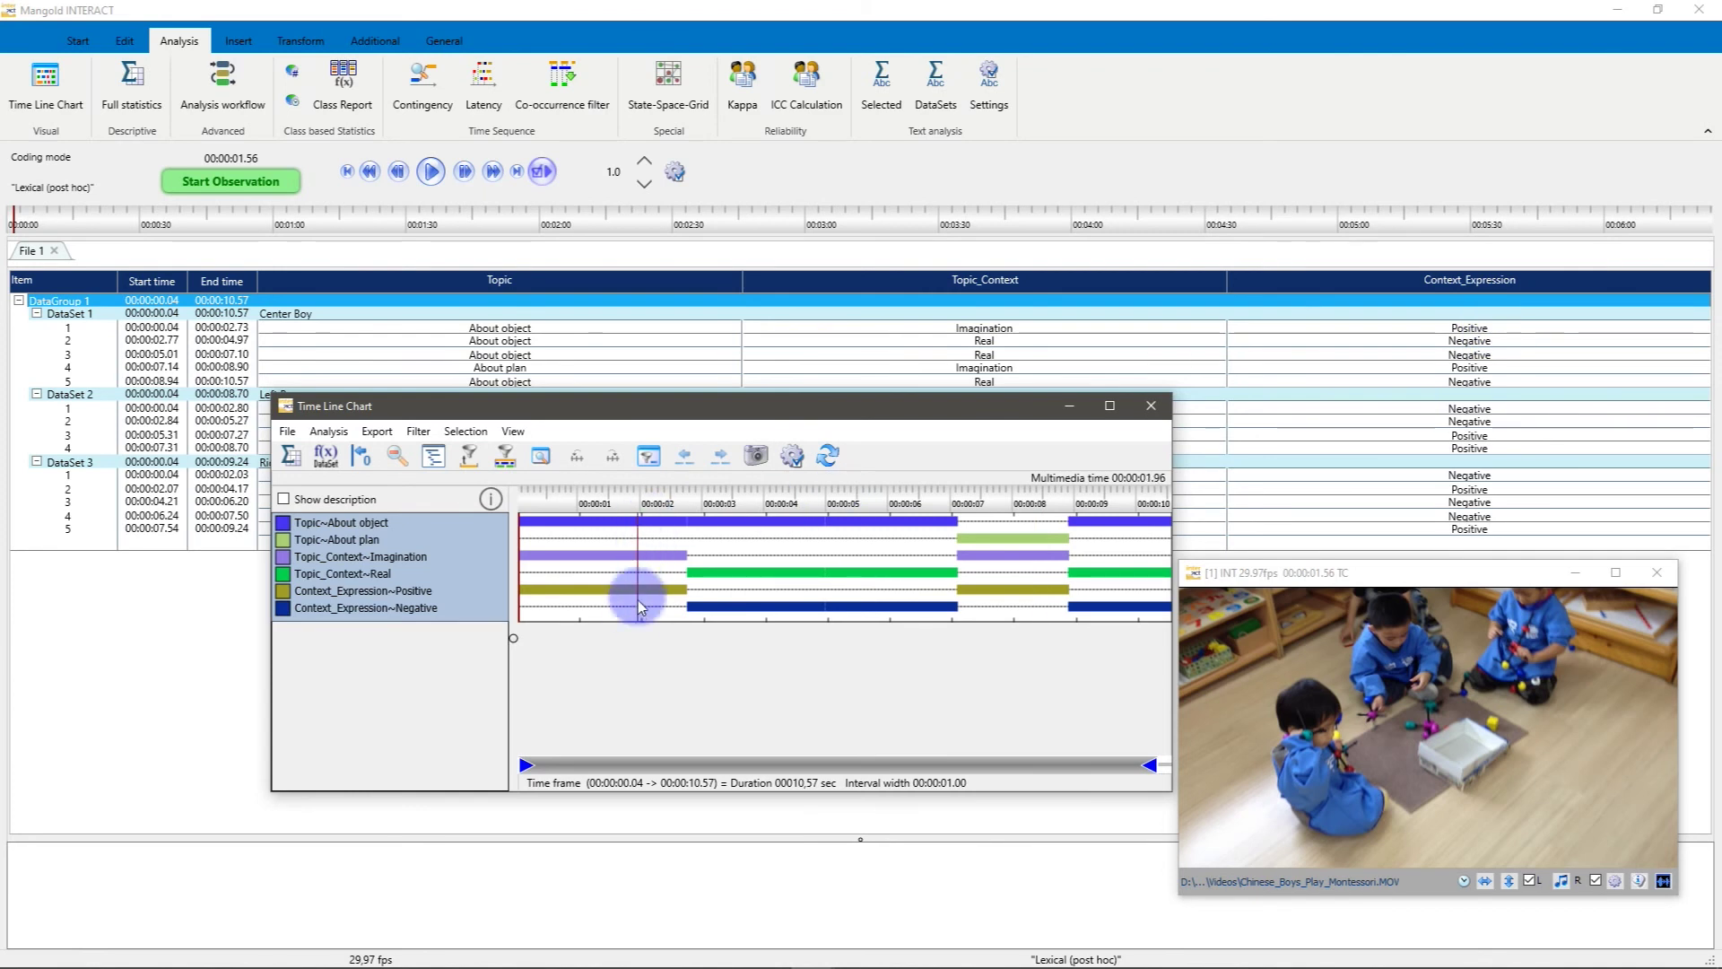
click(690, 539)
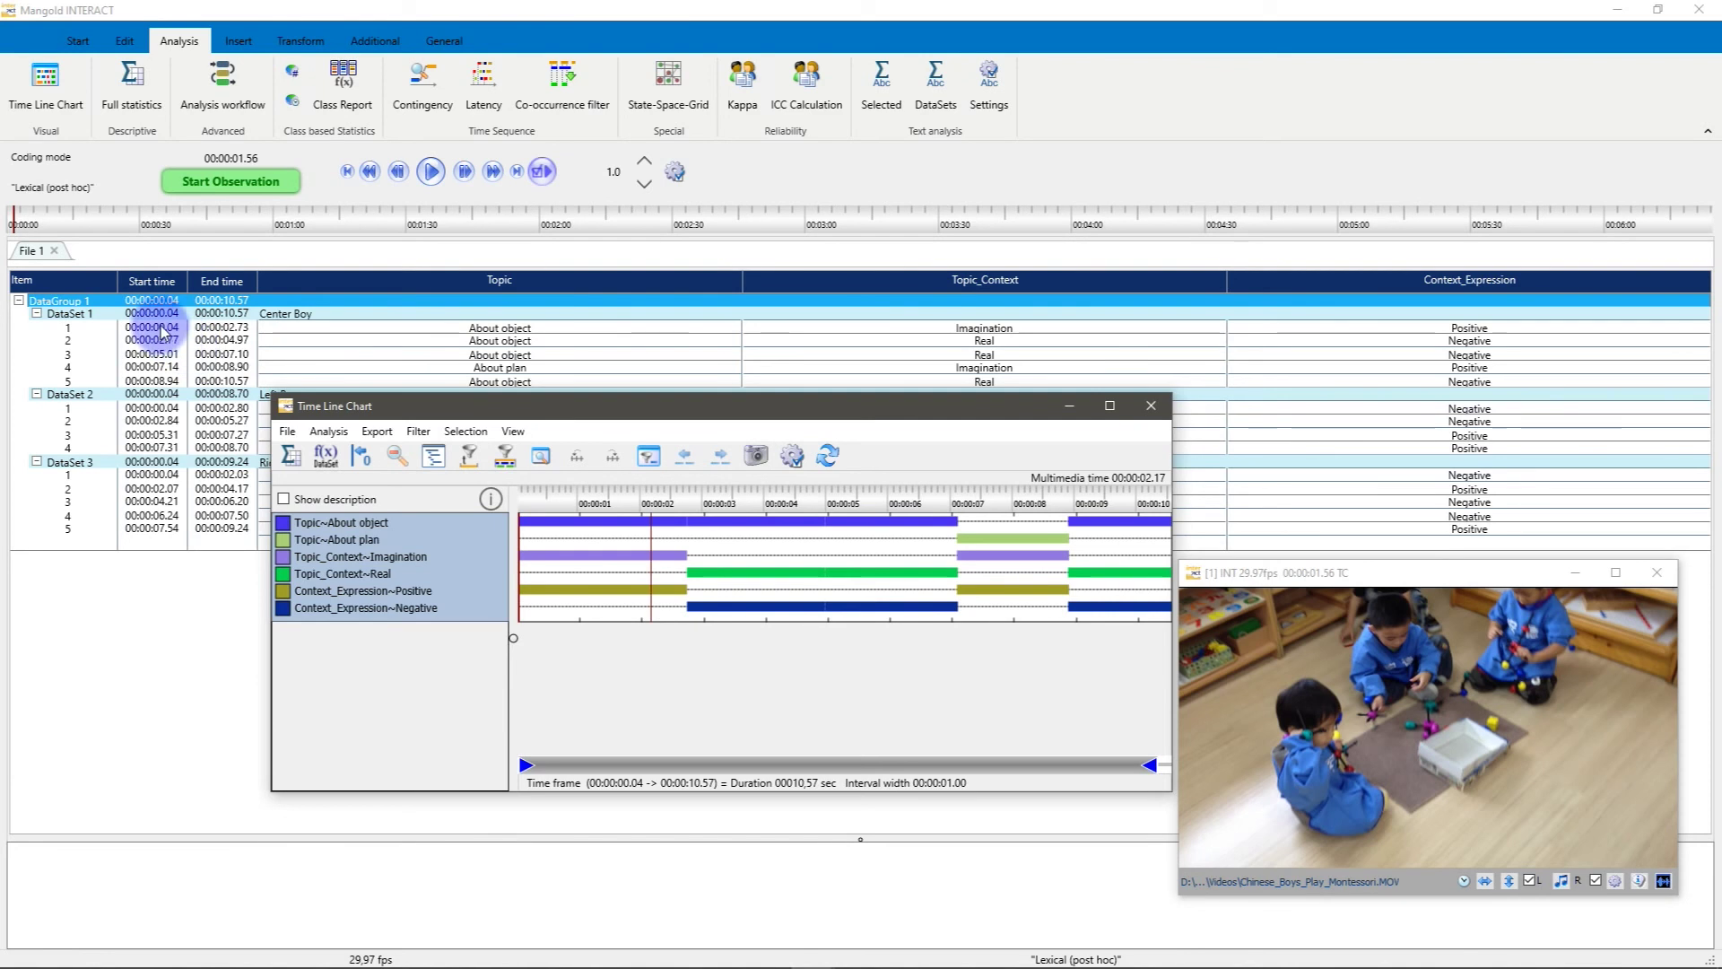
Compute Center Boy's code statistics, viewing durations, percentages over time, then frequencies again
click(295, 463)
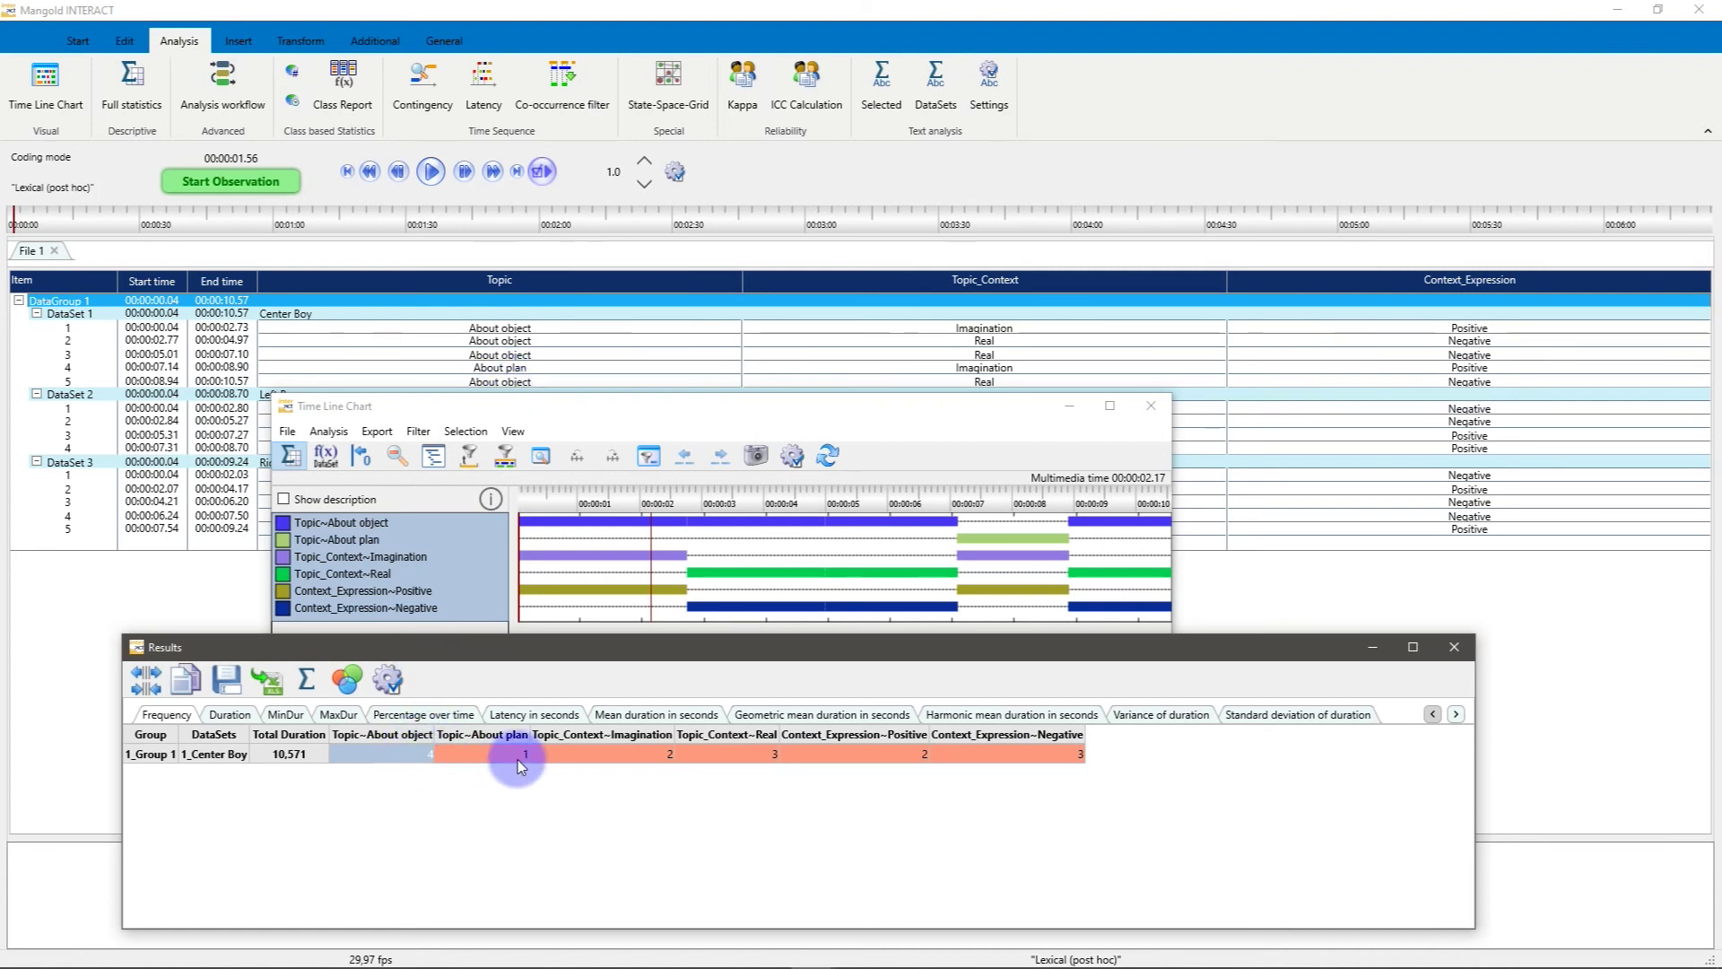
click(230, 714)
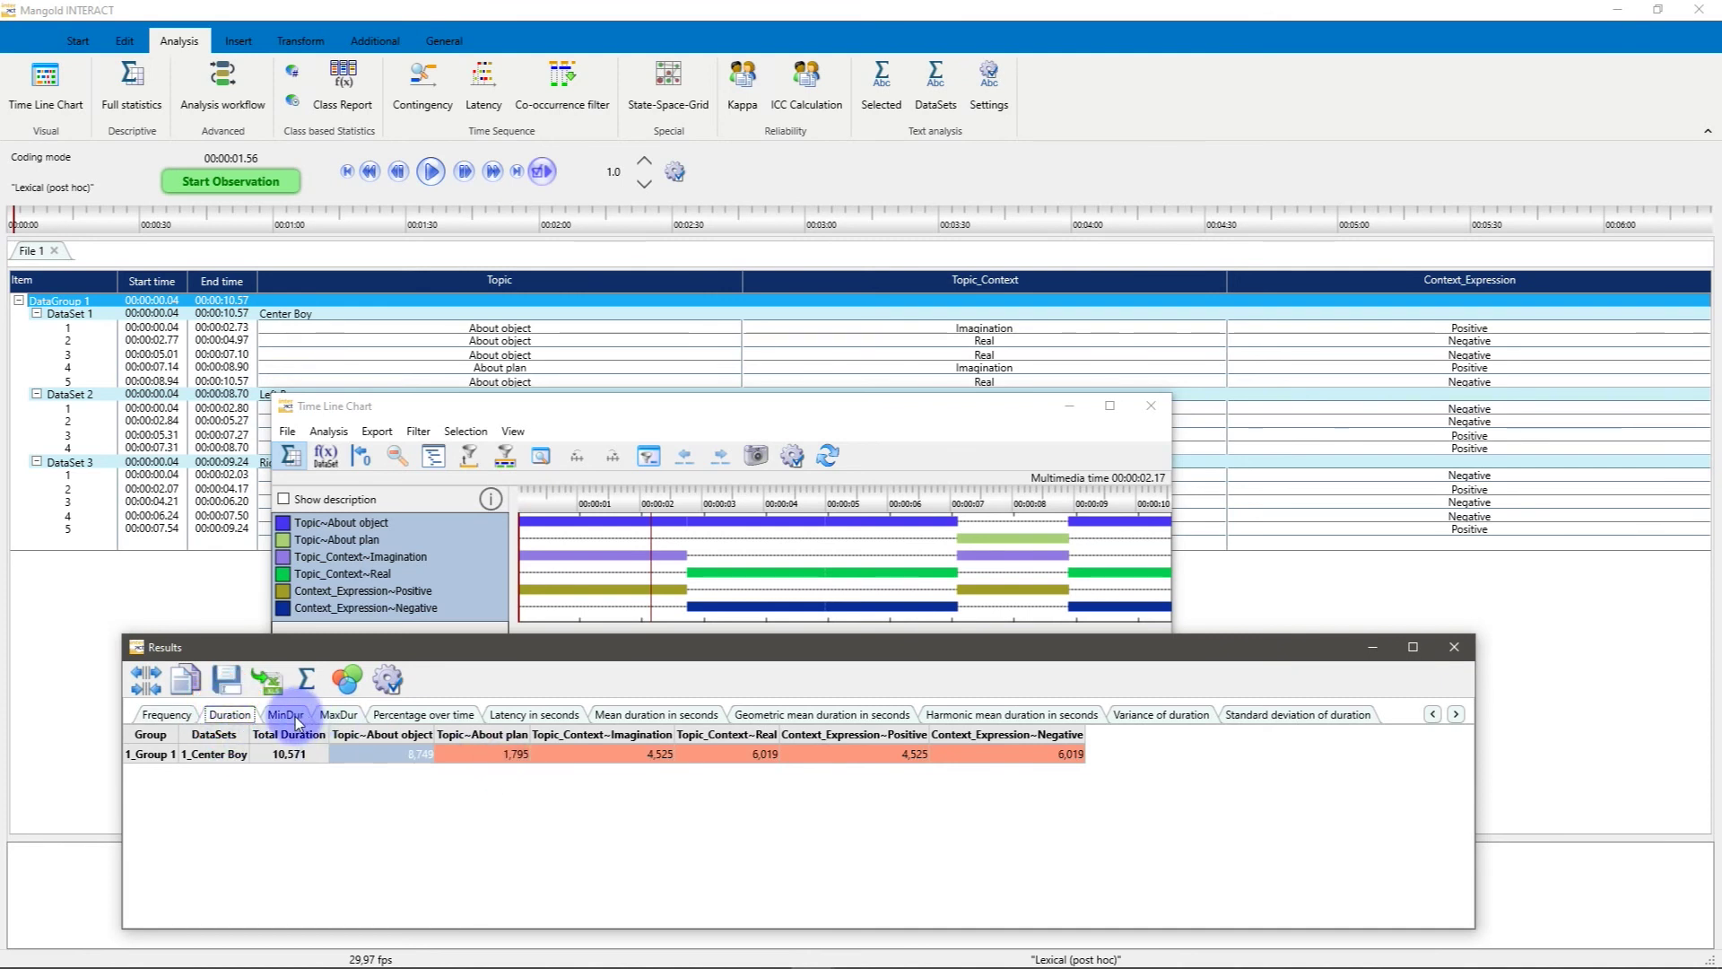
click(403, 718)
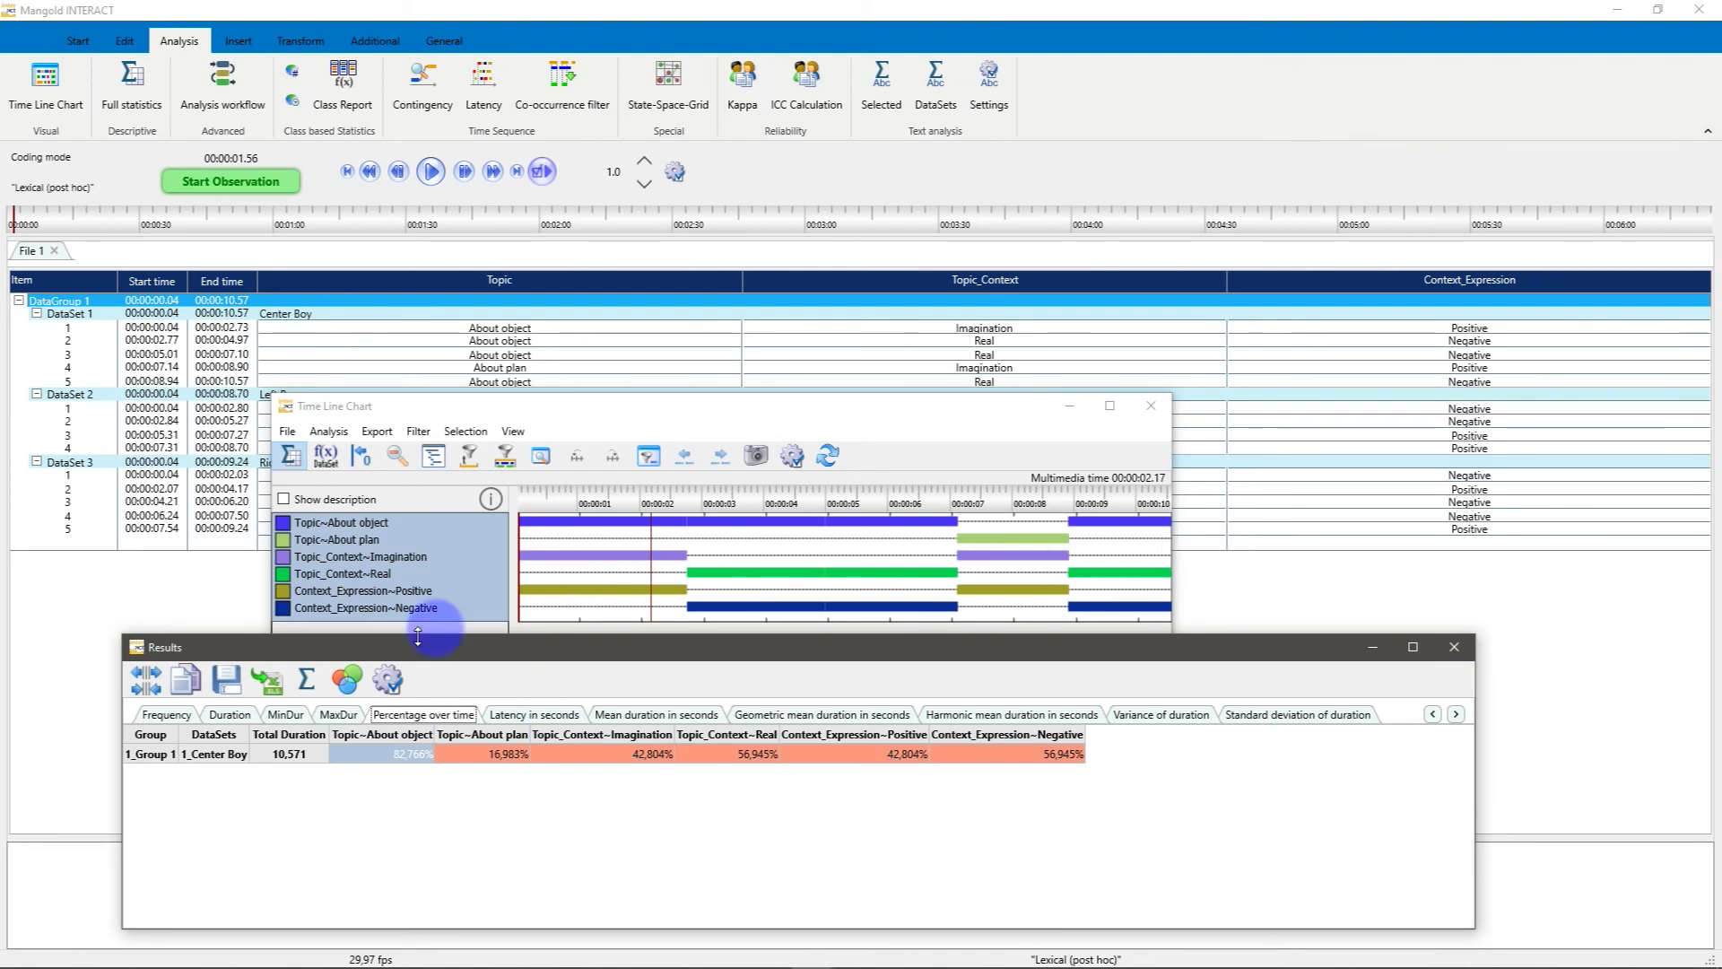
click(160, 715)
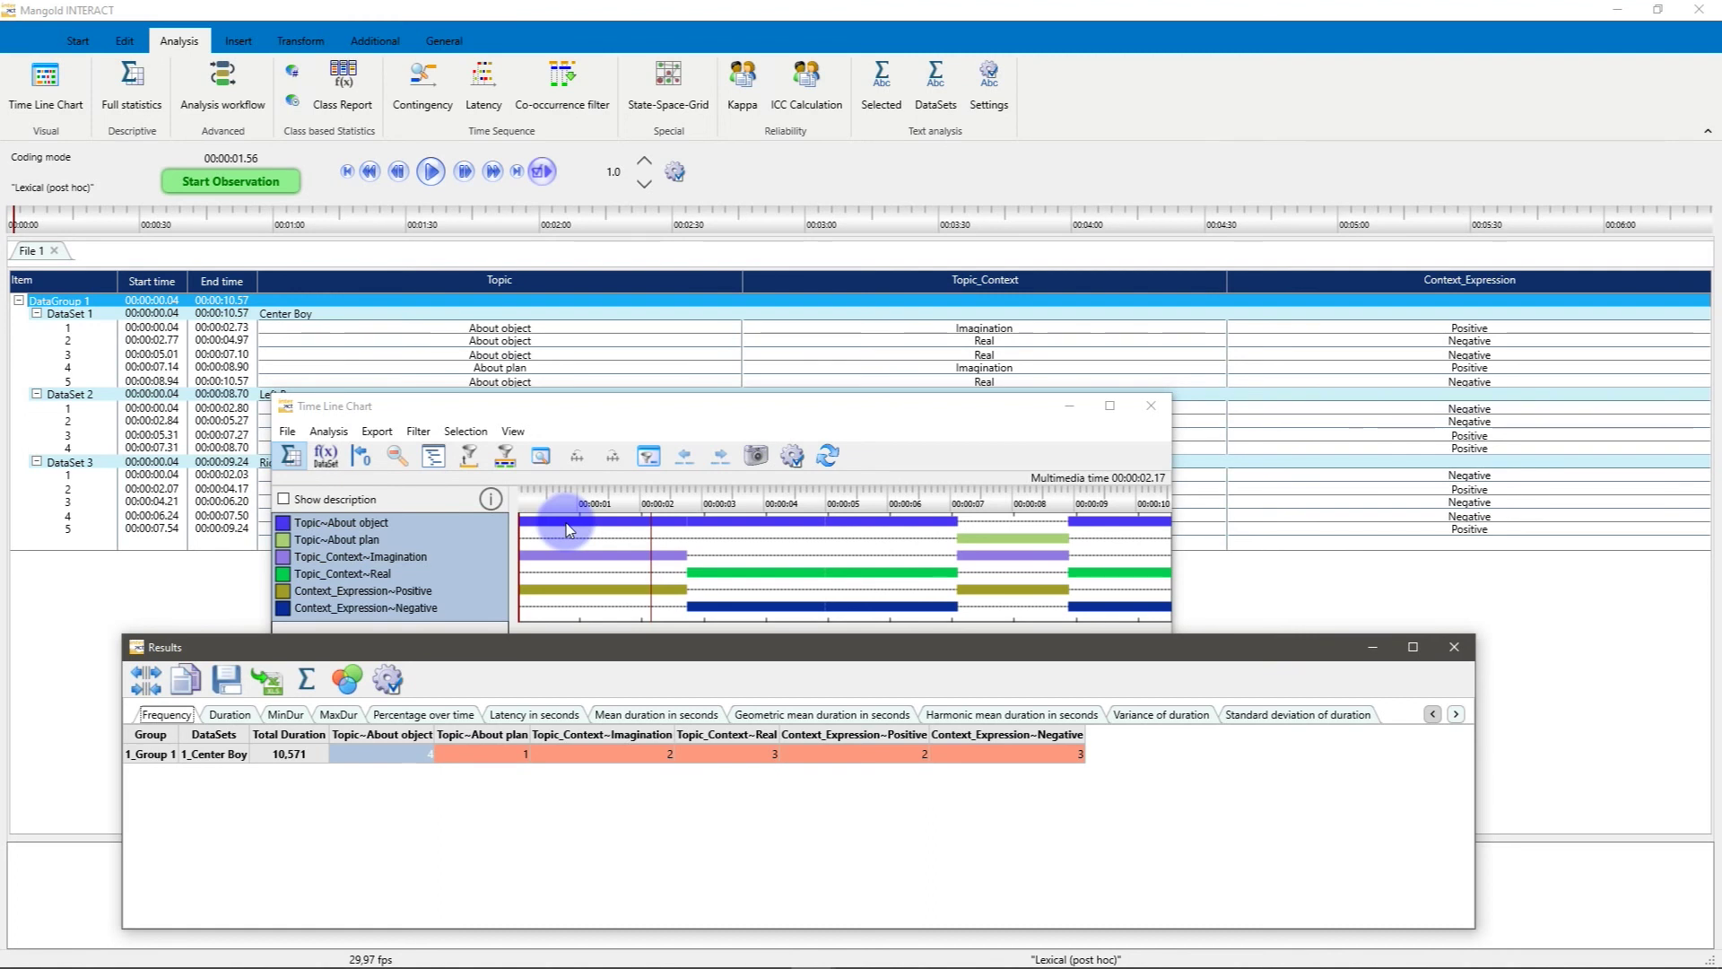
Close the chart windows and merge Topic with Context_Expression codes into a class named 'Combined 1'
click(1454, 647)
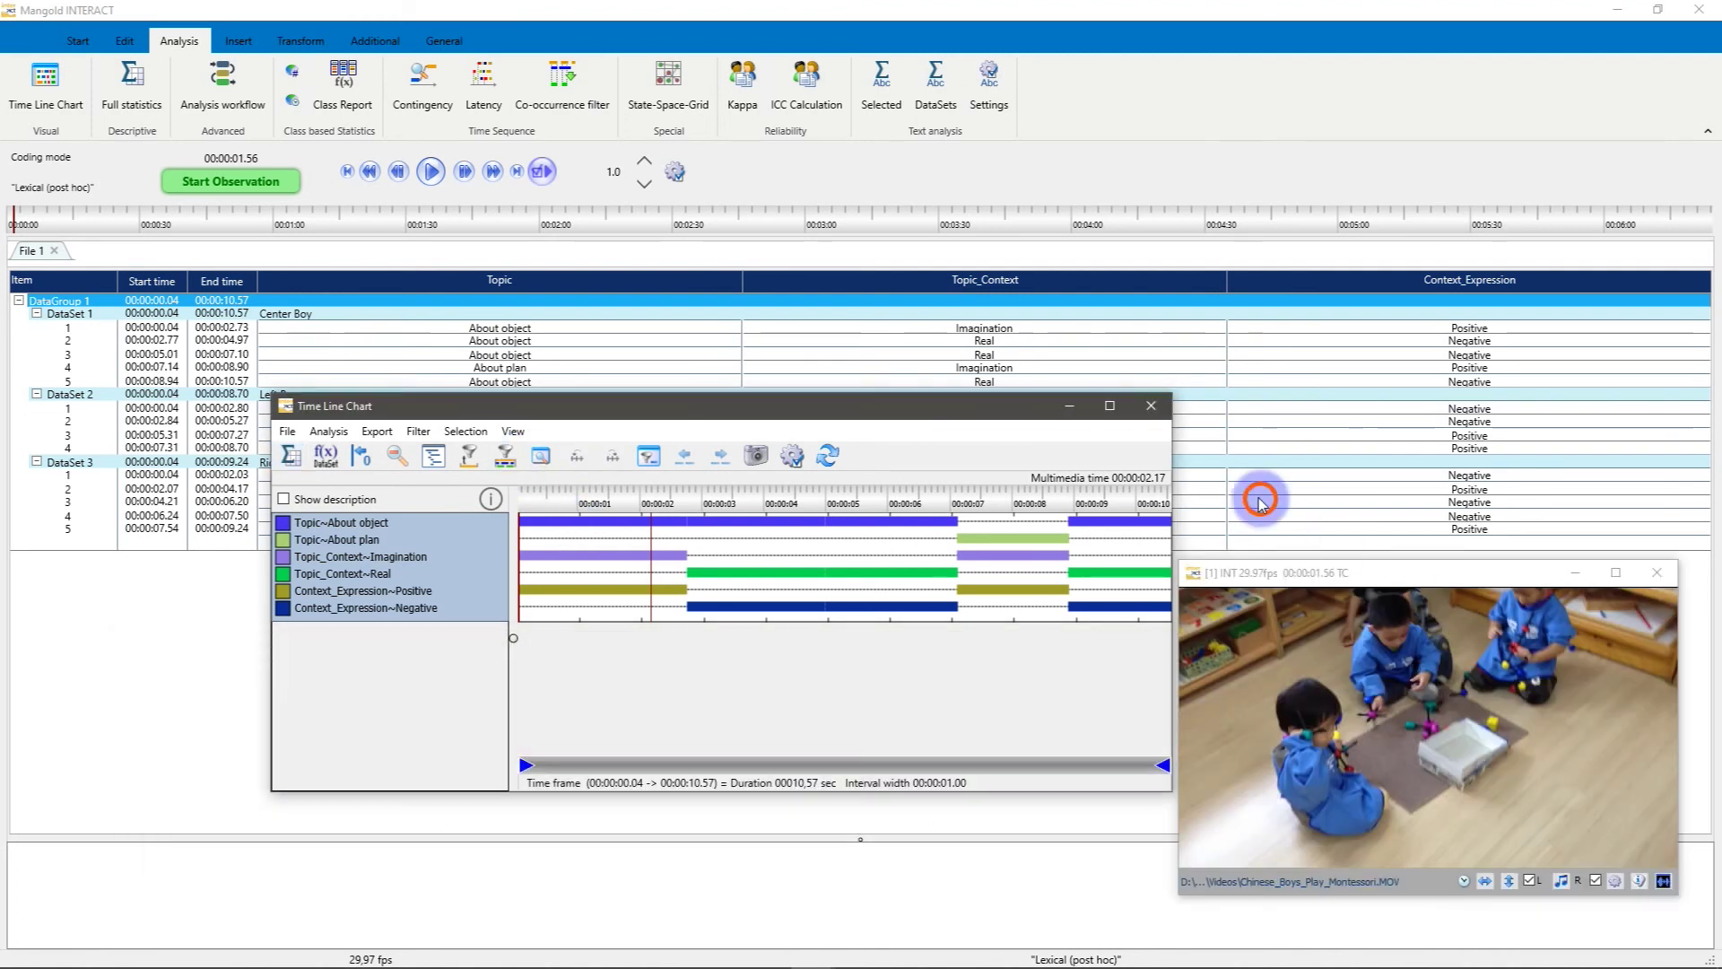
click(1151, 406)
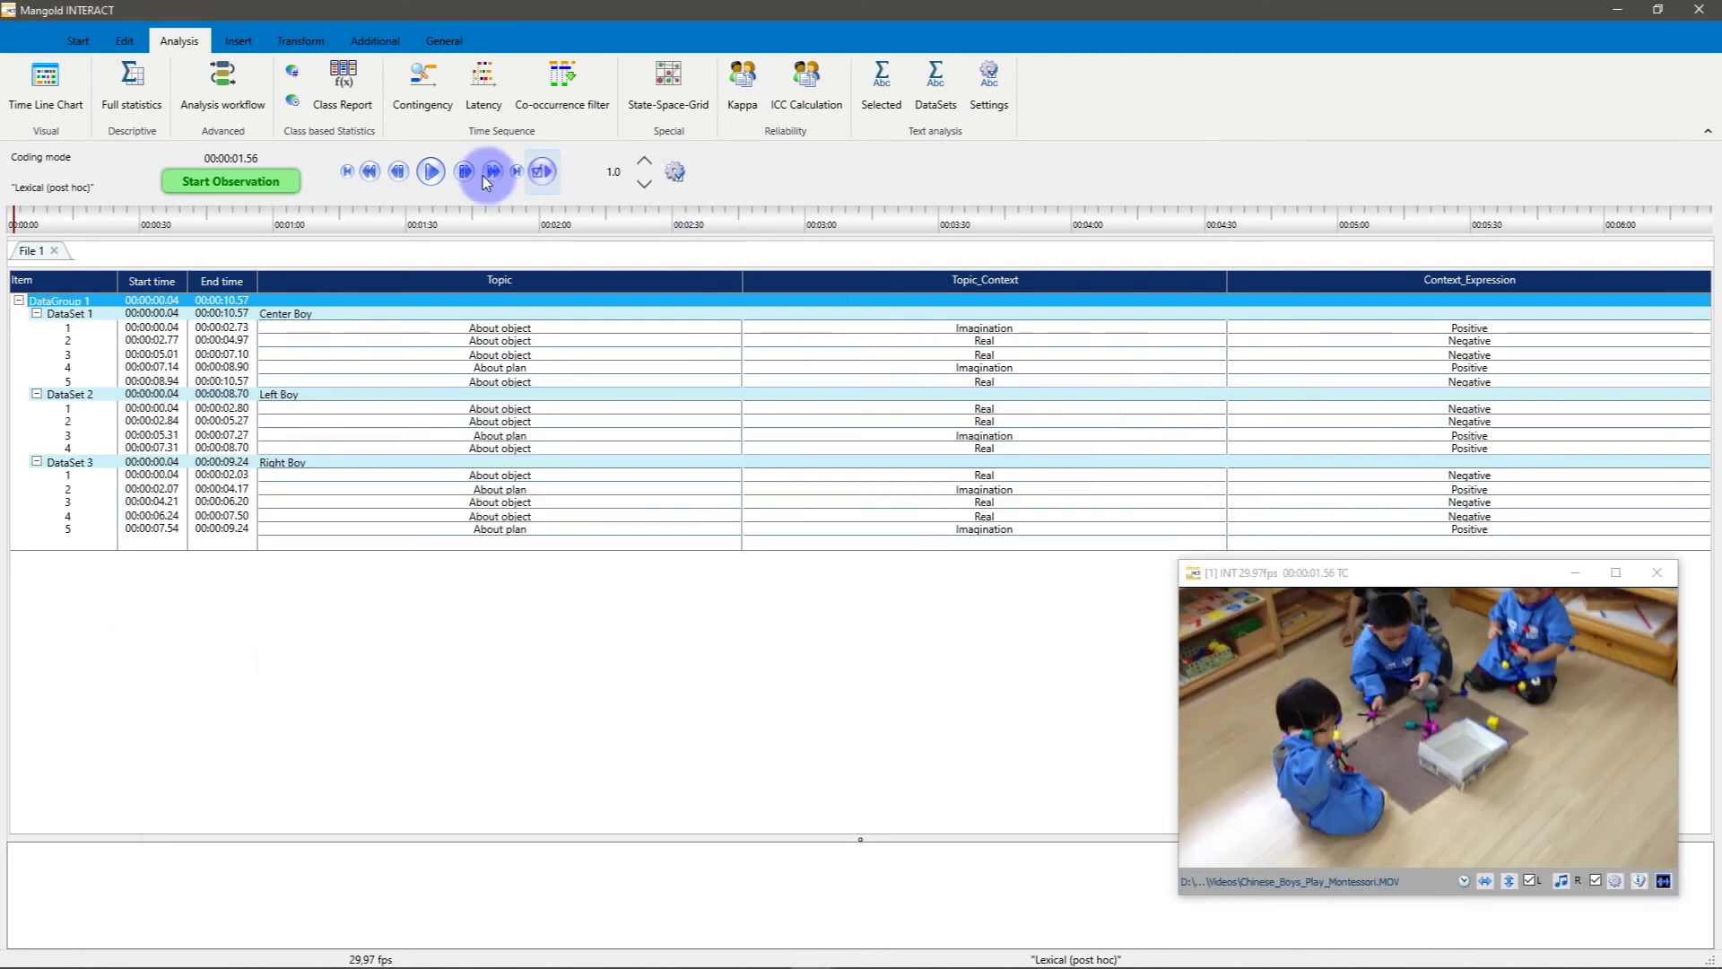
click(299, 41)
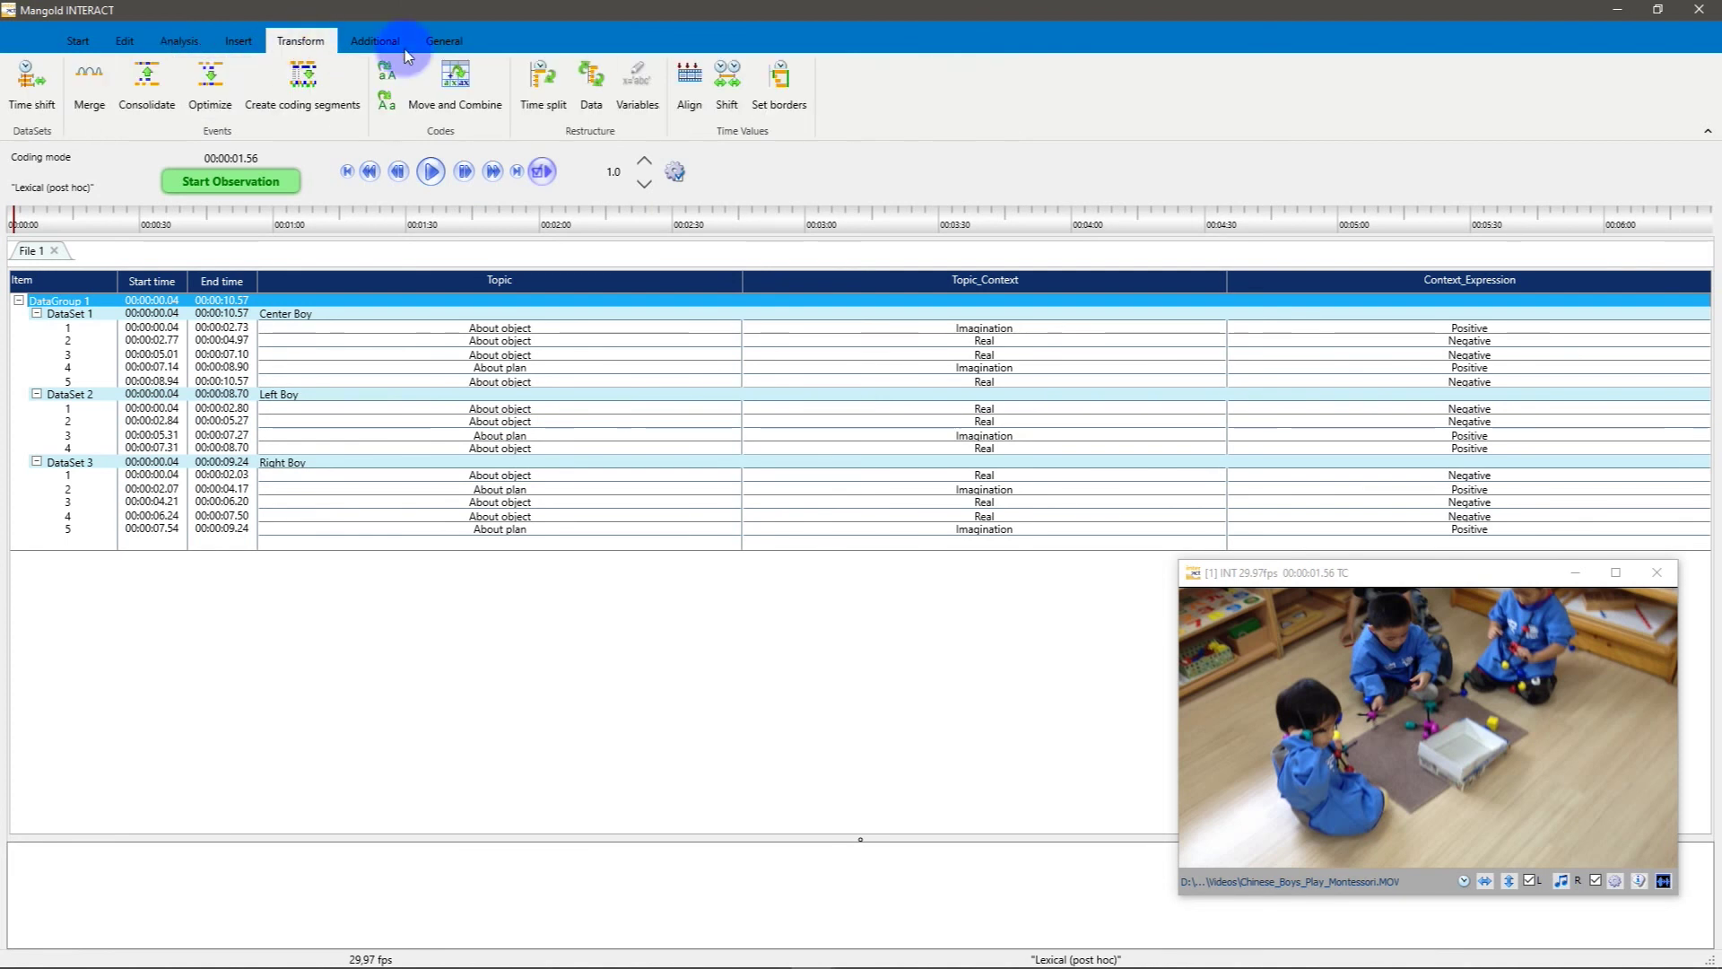
click(456, 76)
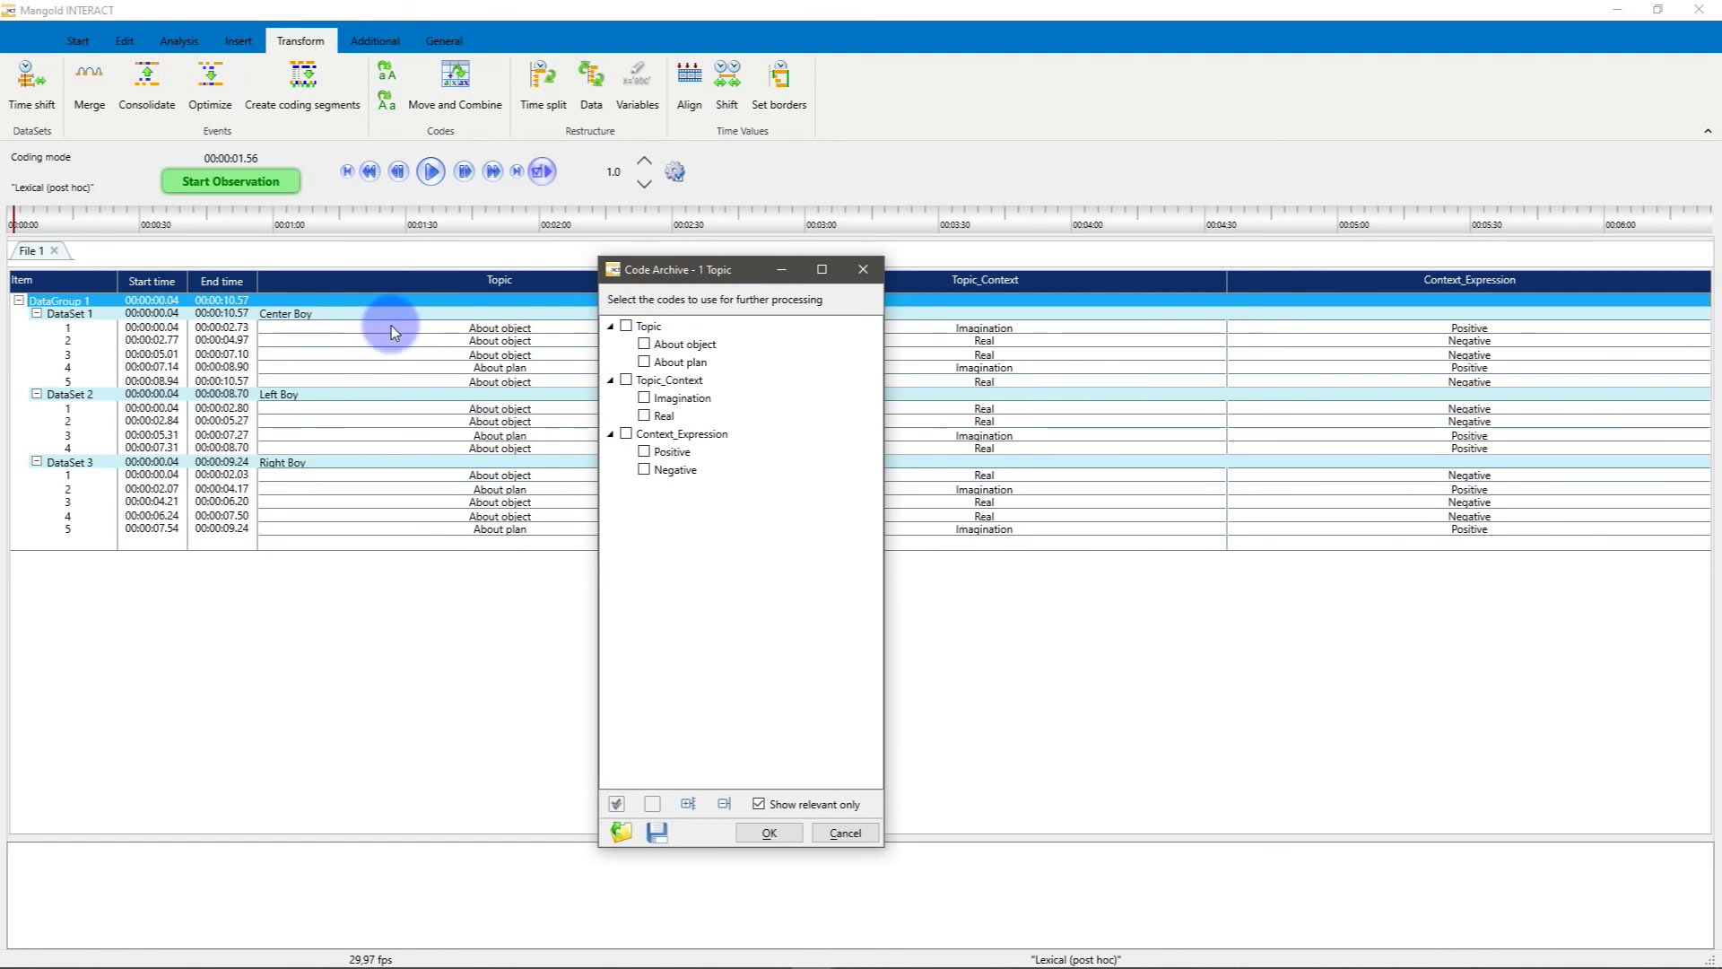
click(626, 326)
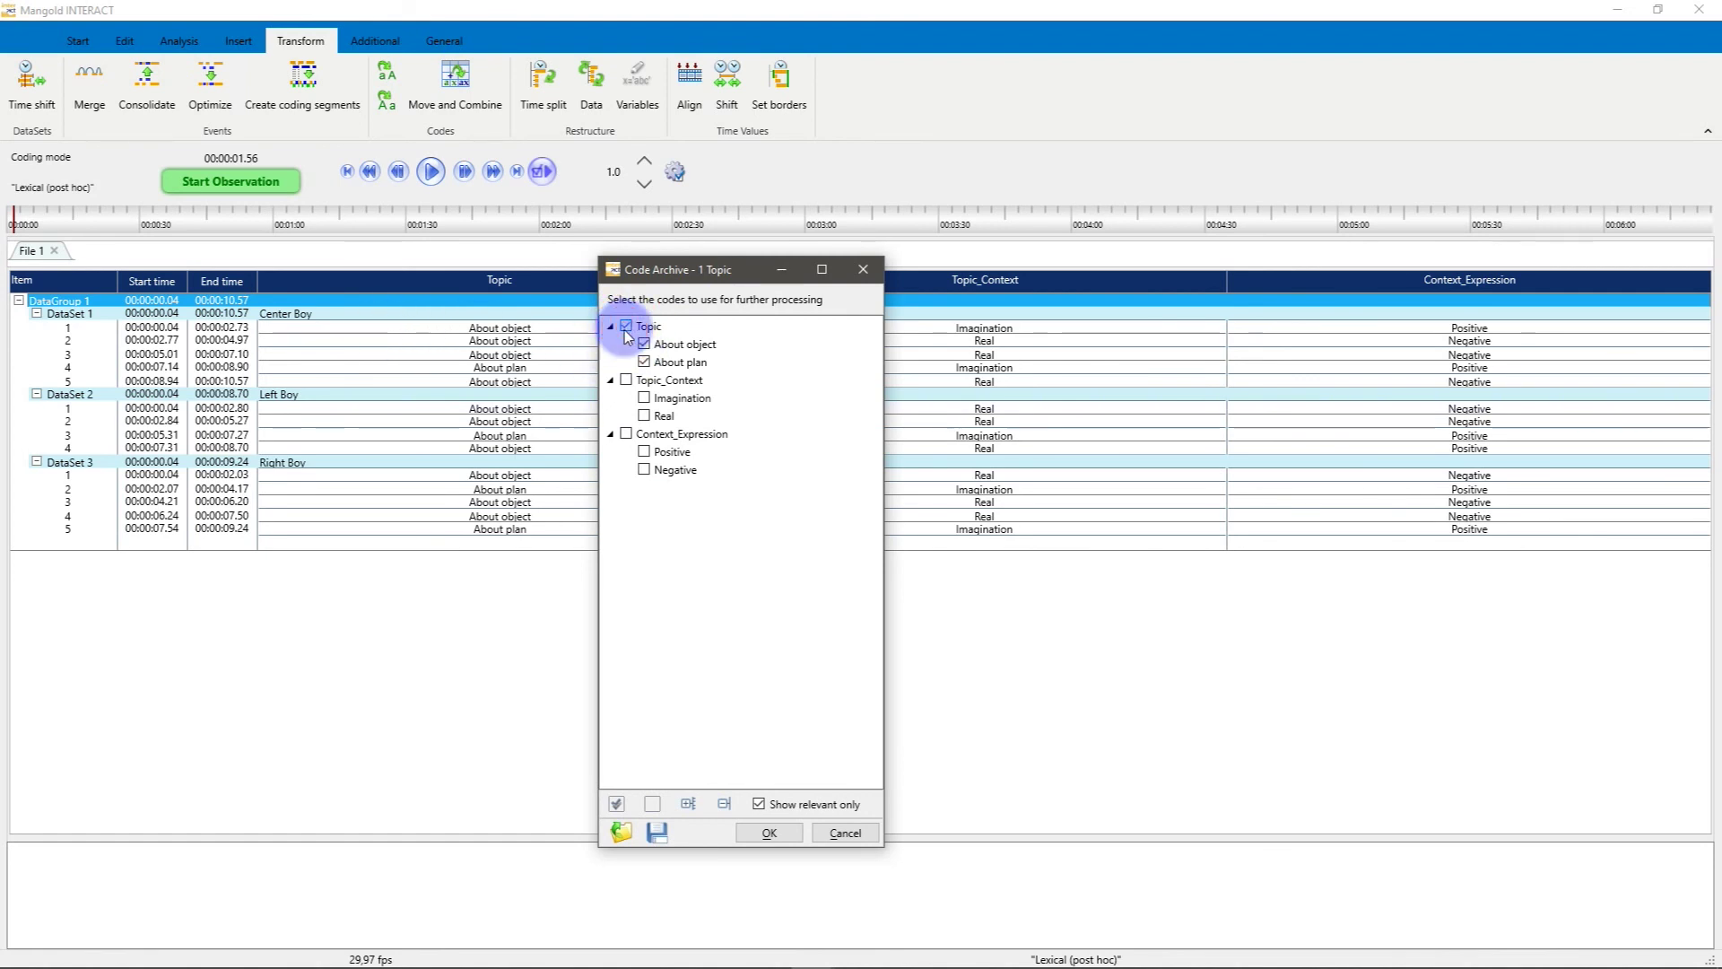
click(626, 433)
click(779, 834)
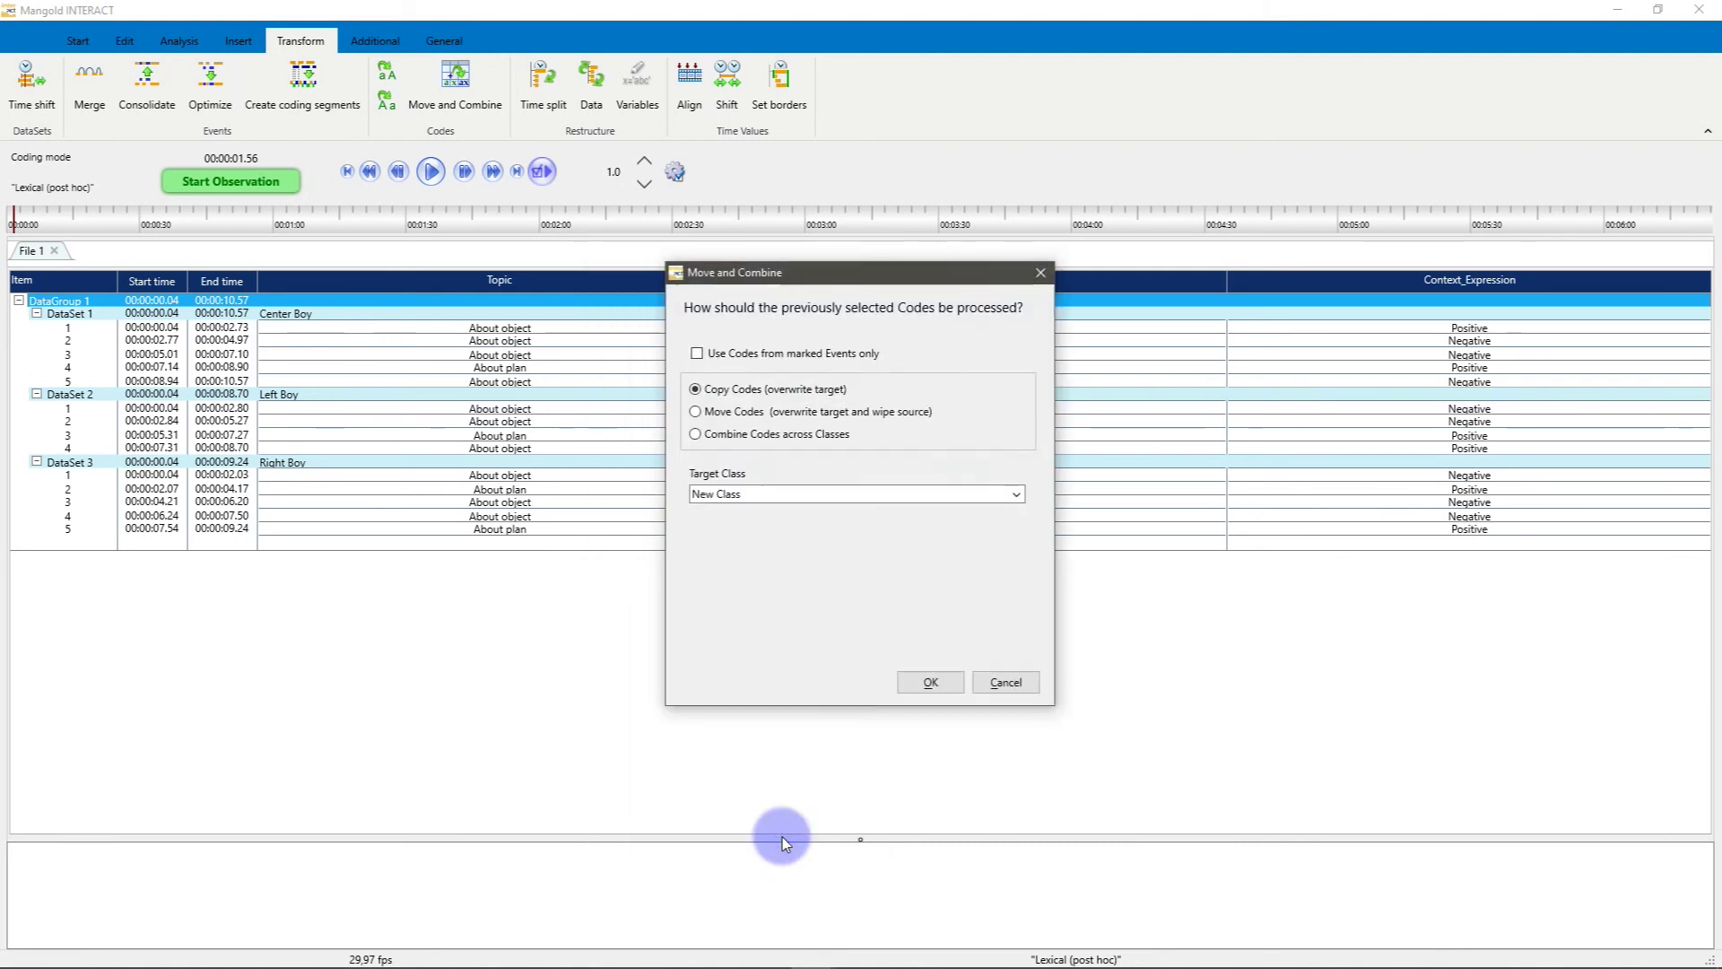
drag(778, 501, 648, 474)
text(Combined)
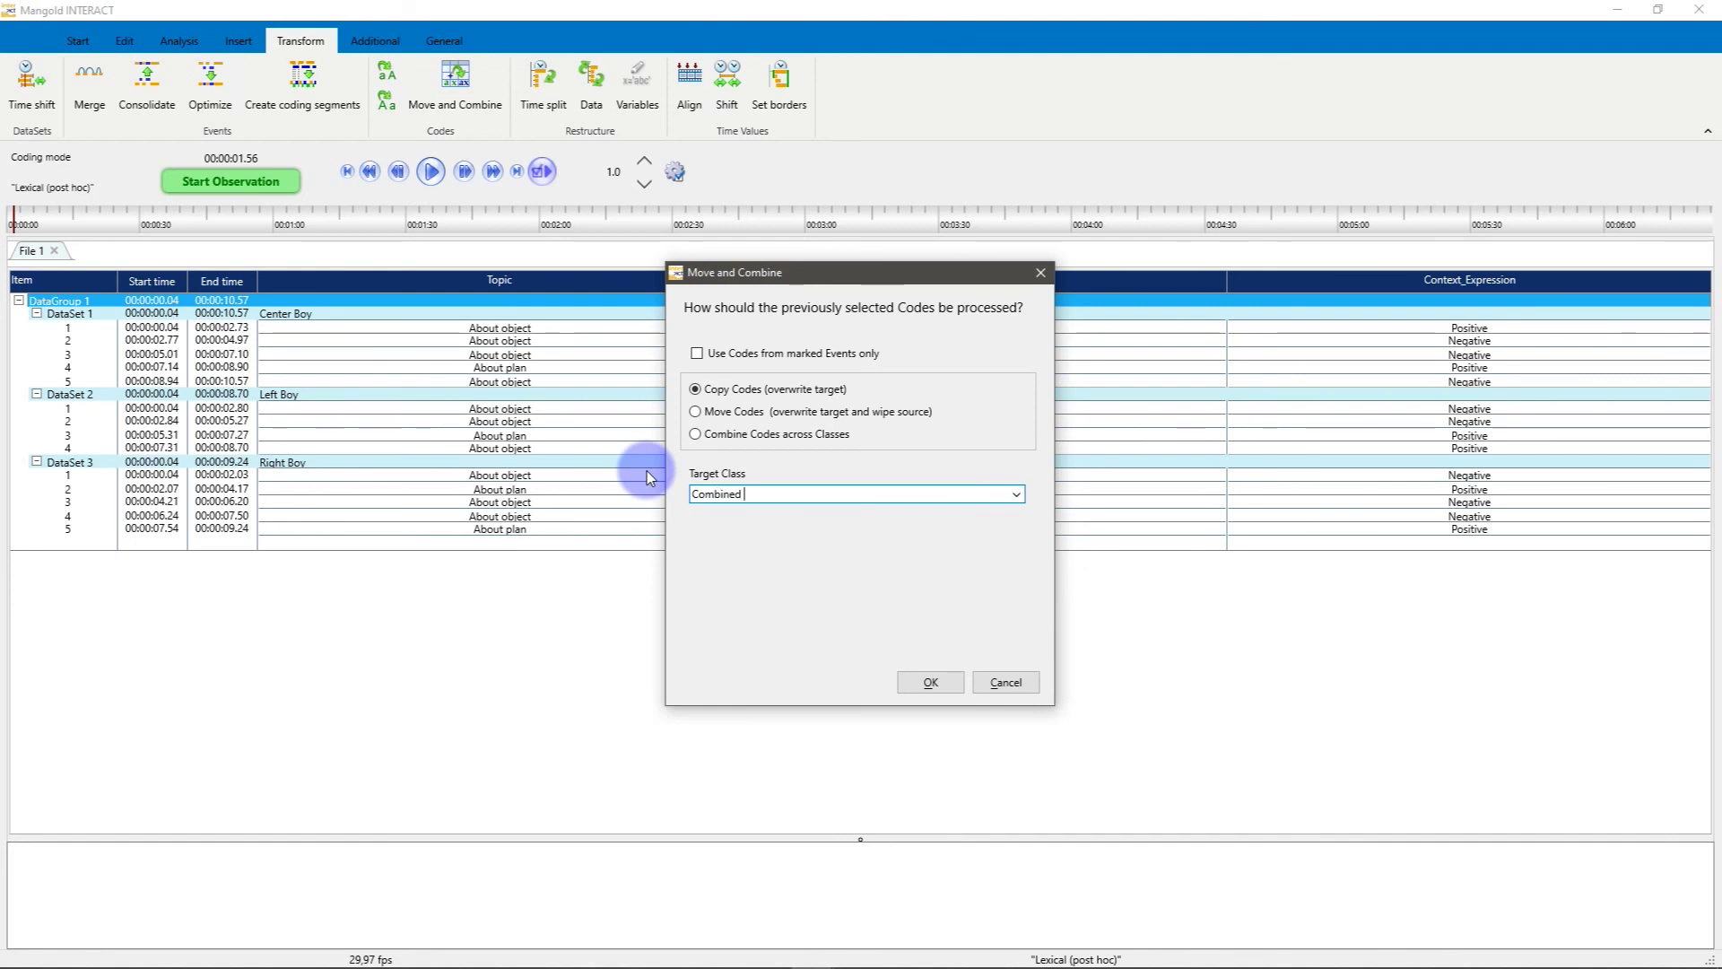
text( 1)
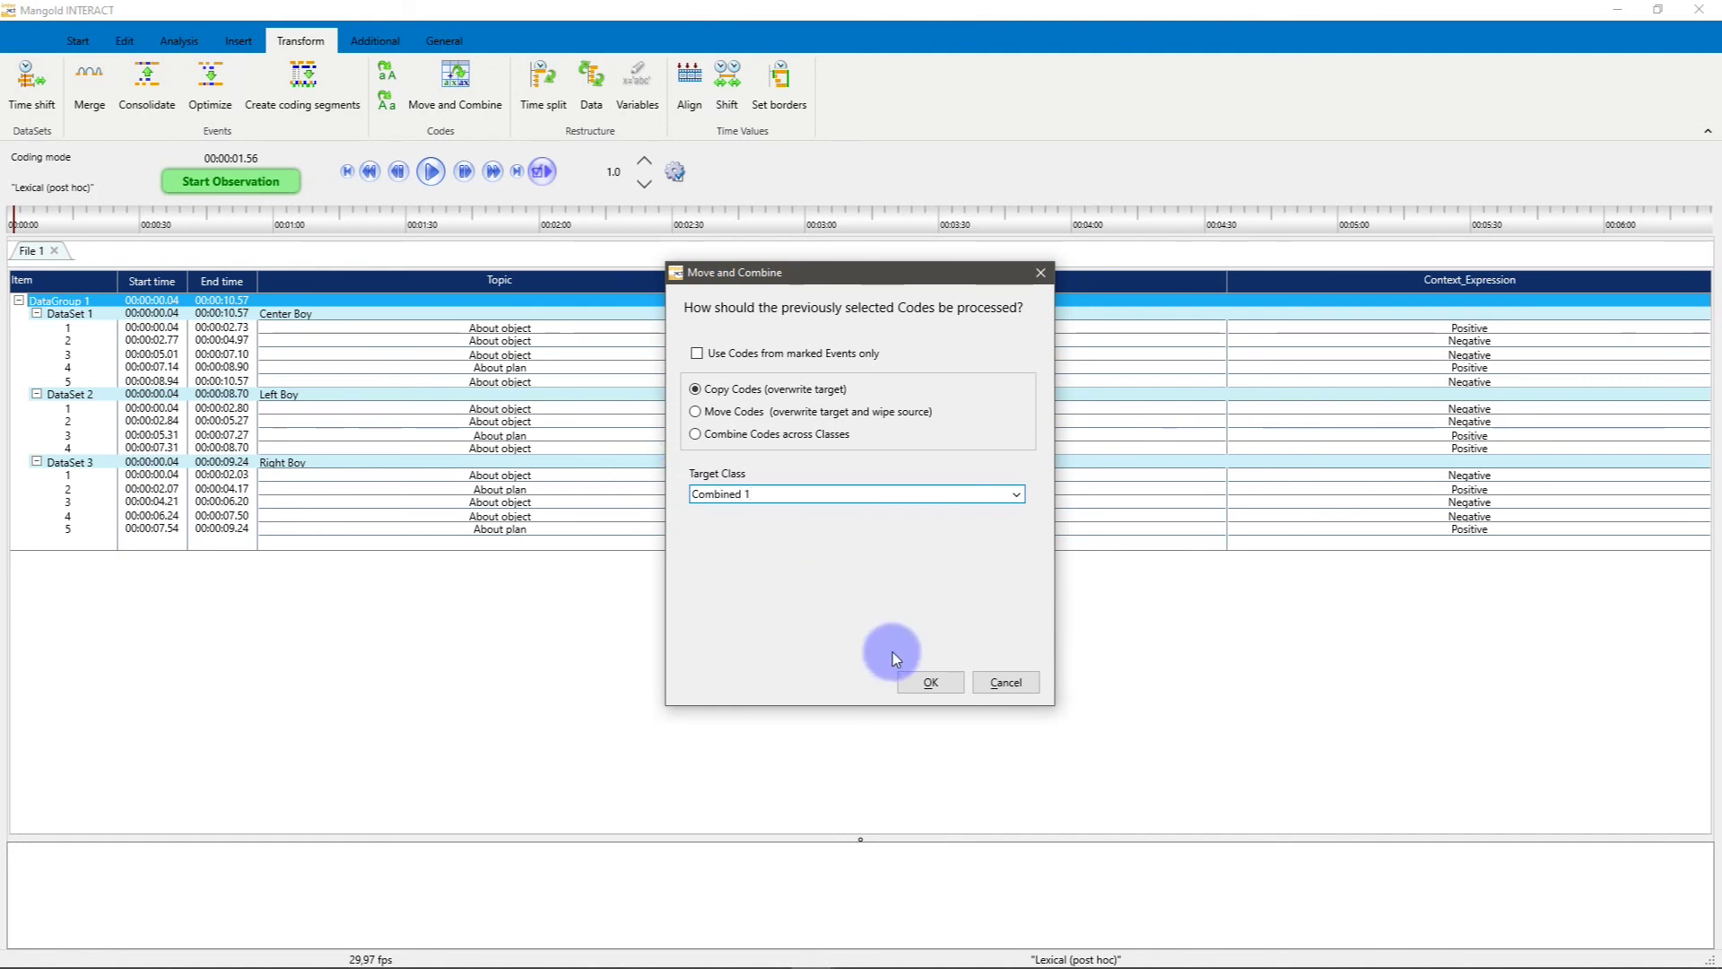
click(919, 677)
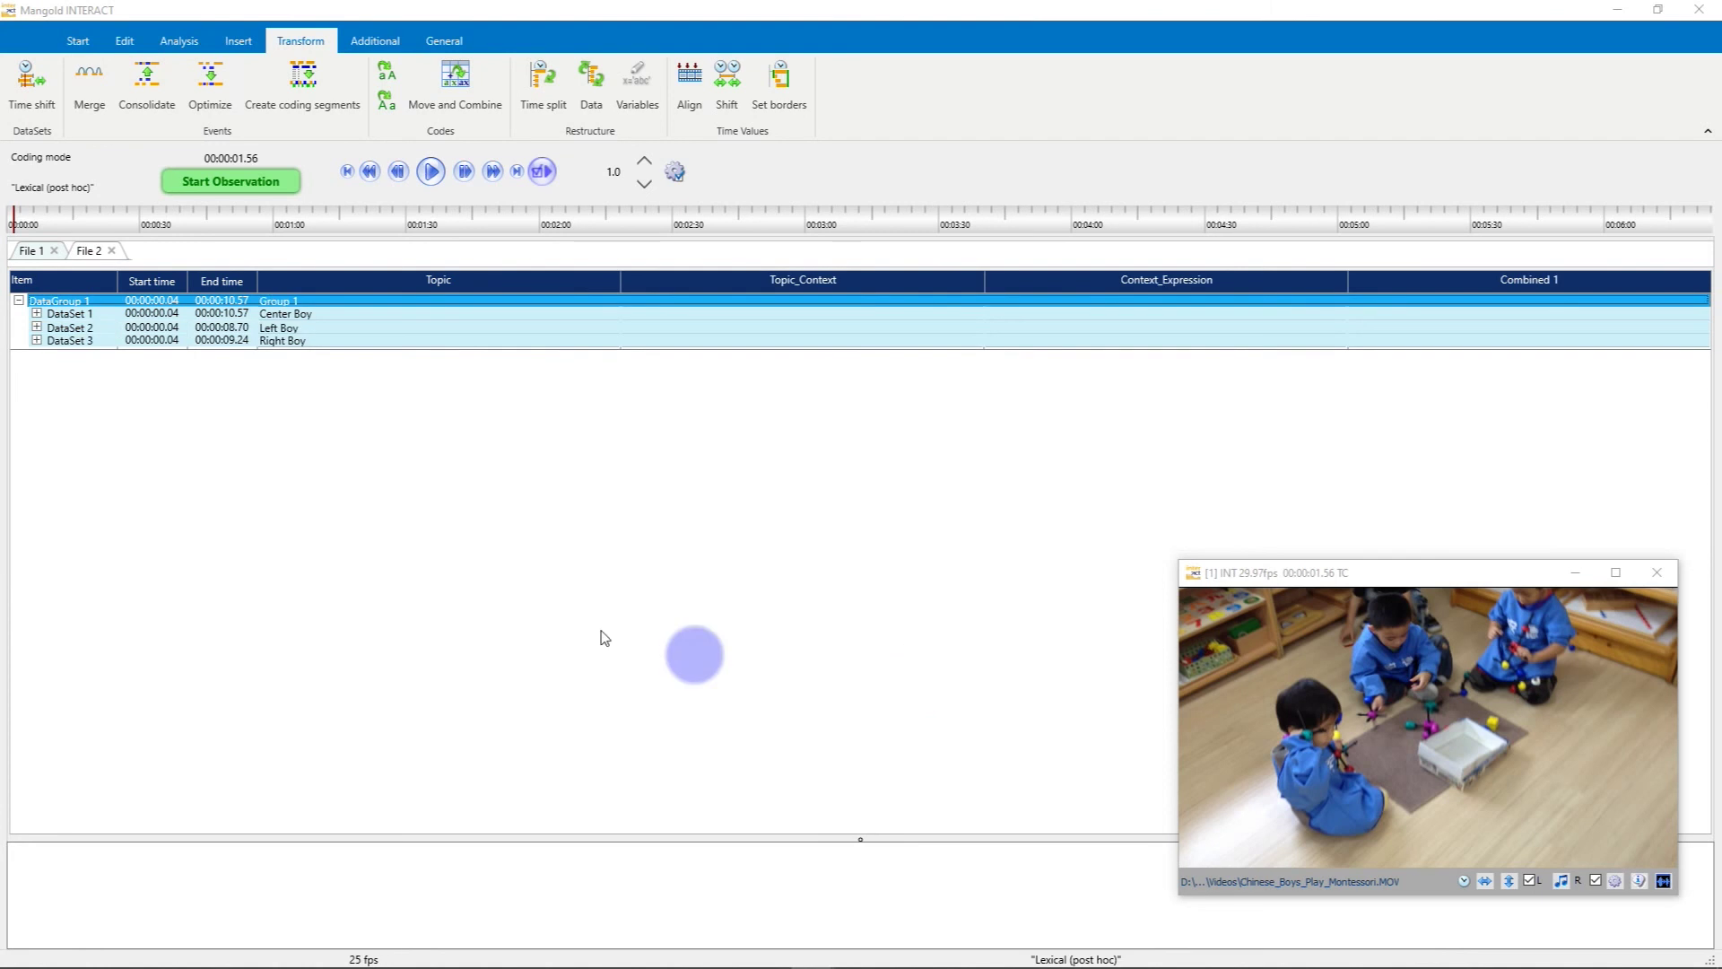
Expand DataSets 1–3 to review their Combined 1 codes, then begin a new time line chart
click(36, 313)
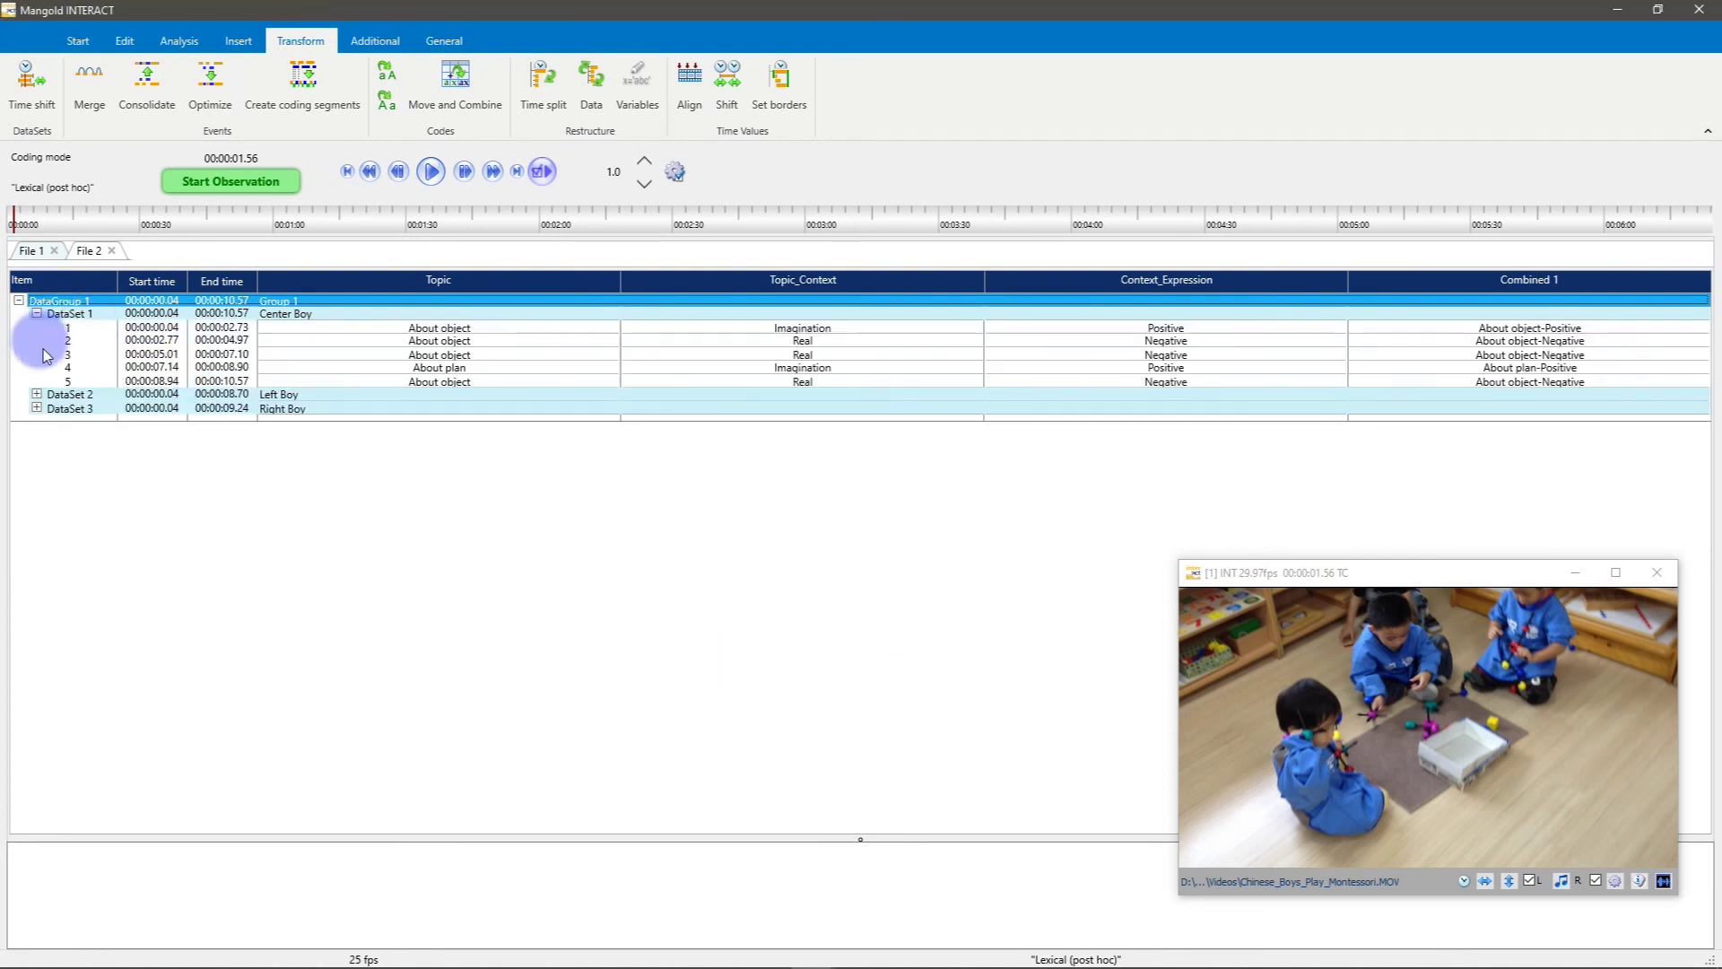
click(36, 393)
click(37, 462)
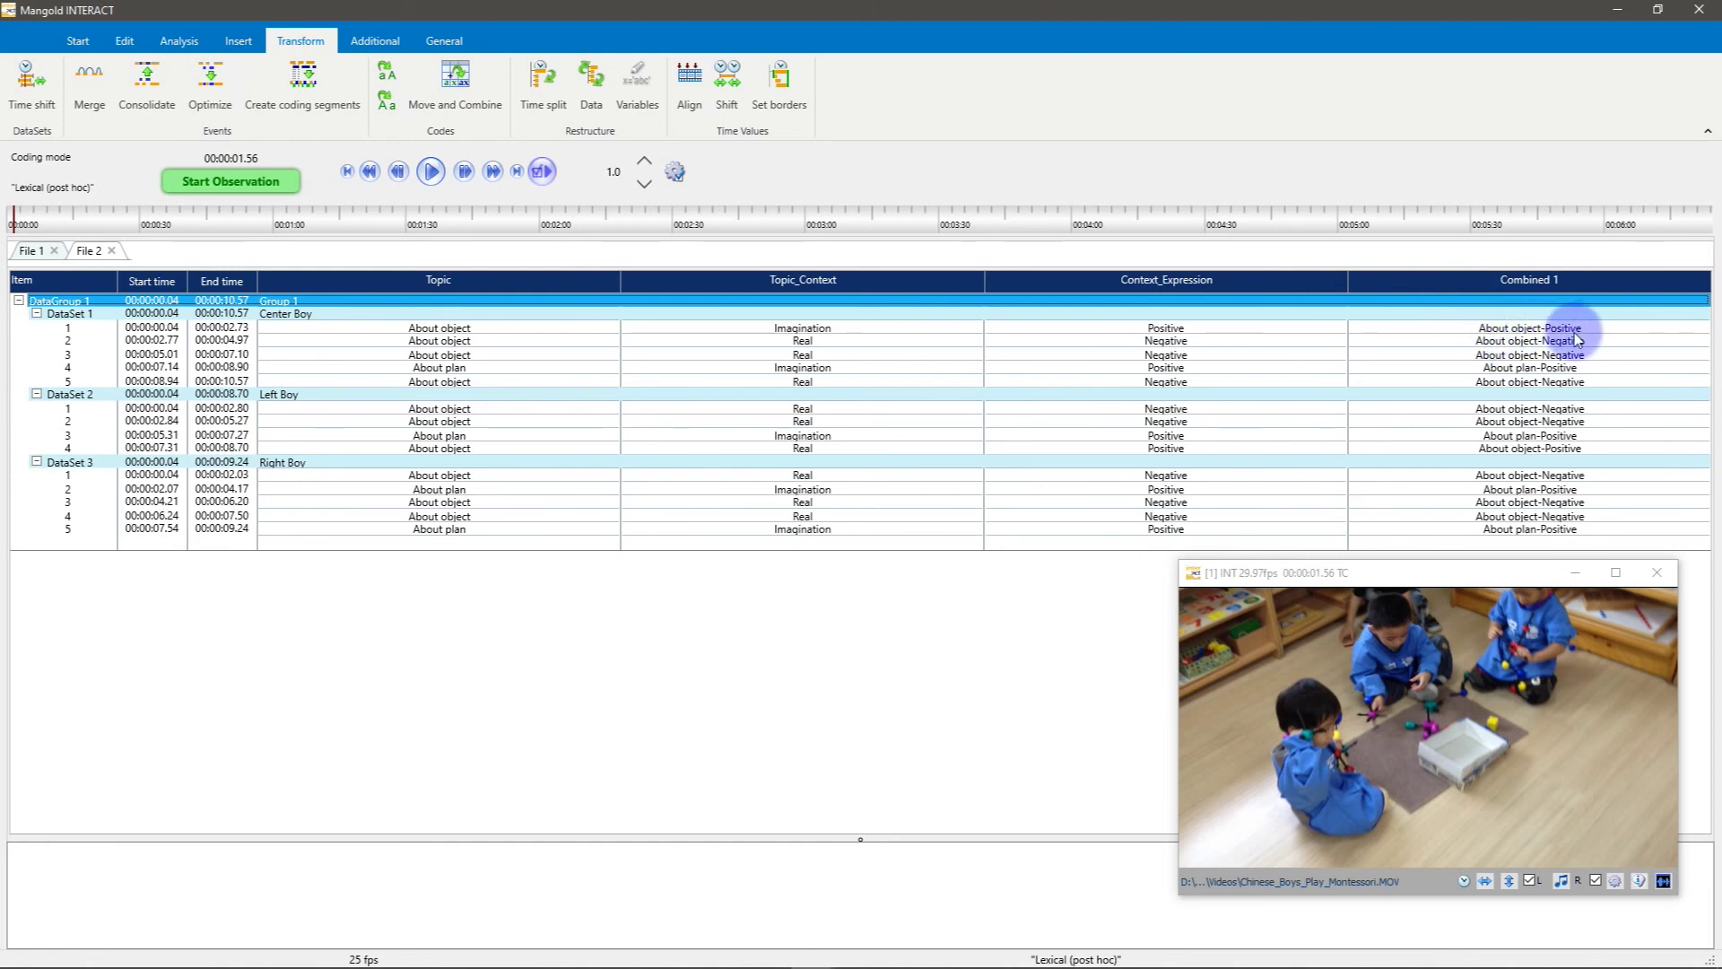
click(179, 41)
click(54, 81)
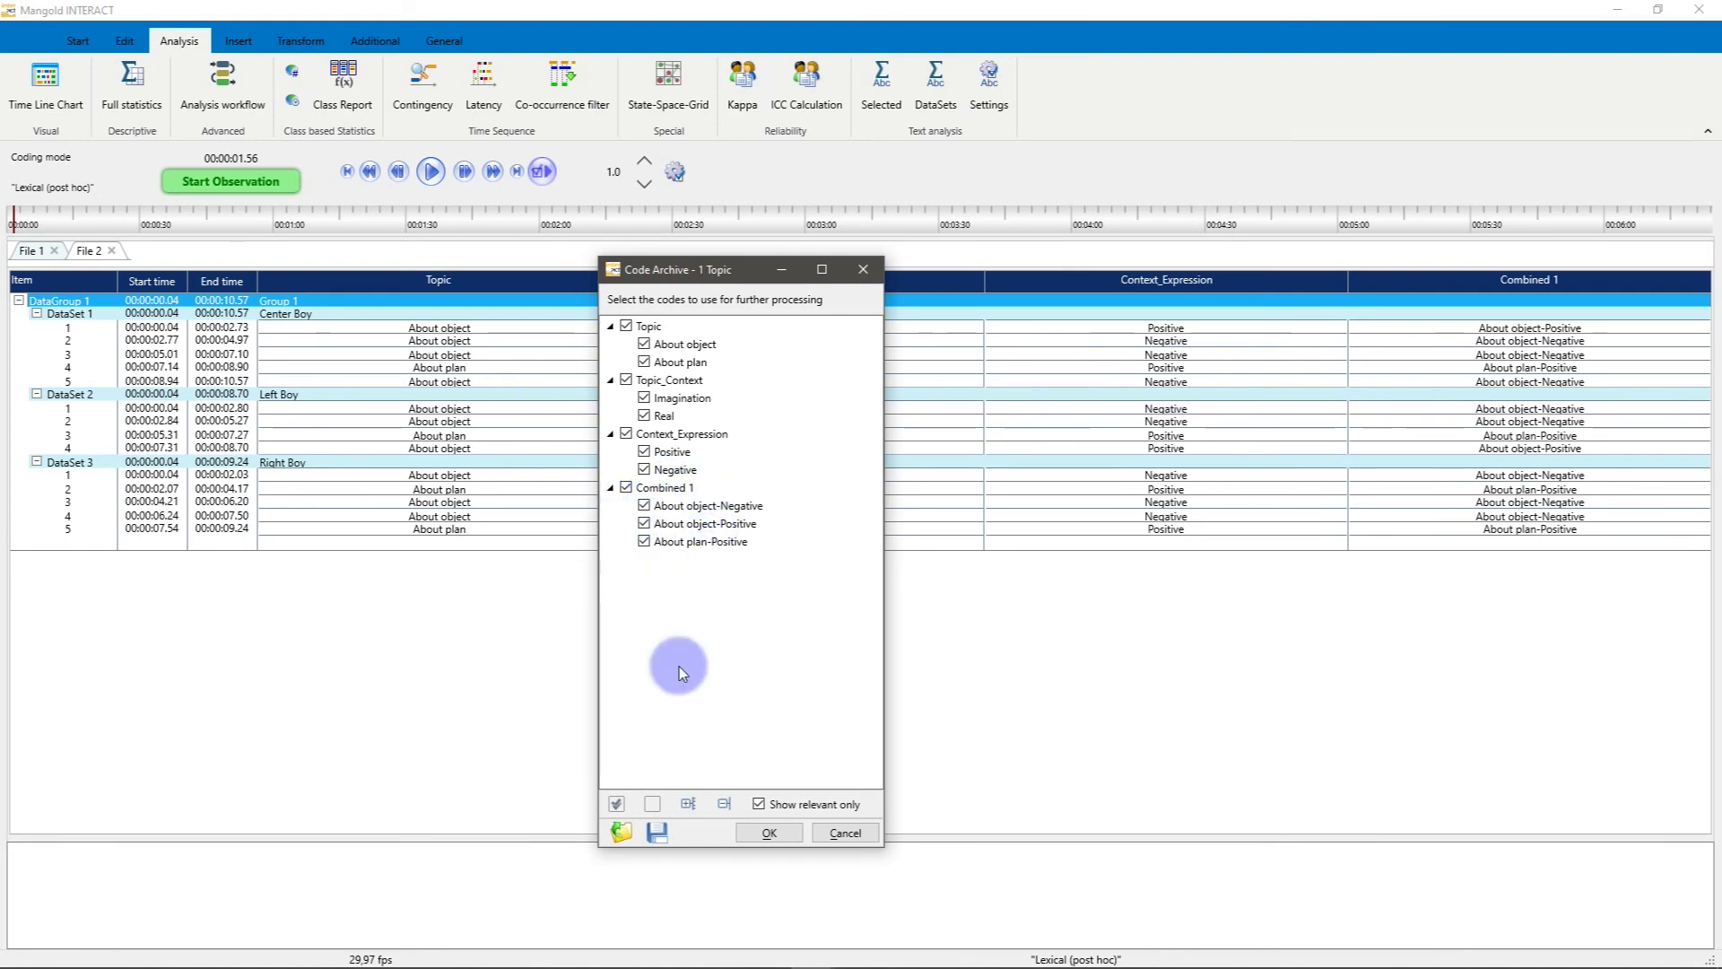
Chart only the Center Boy's codes, including Combined 1, and calculate their frequency statistics
click(771, 834)
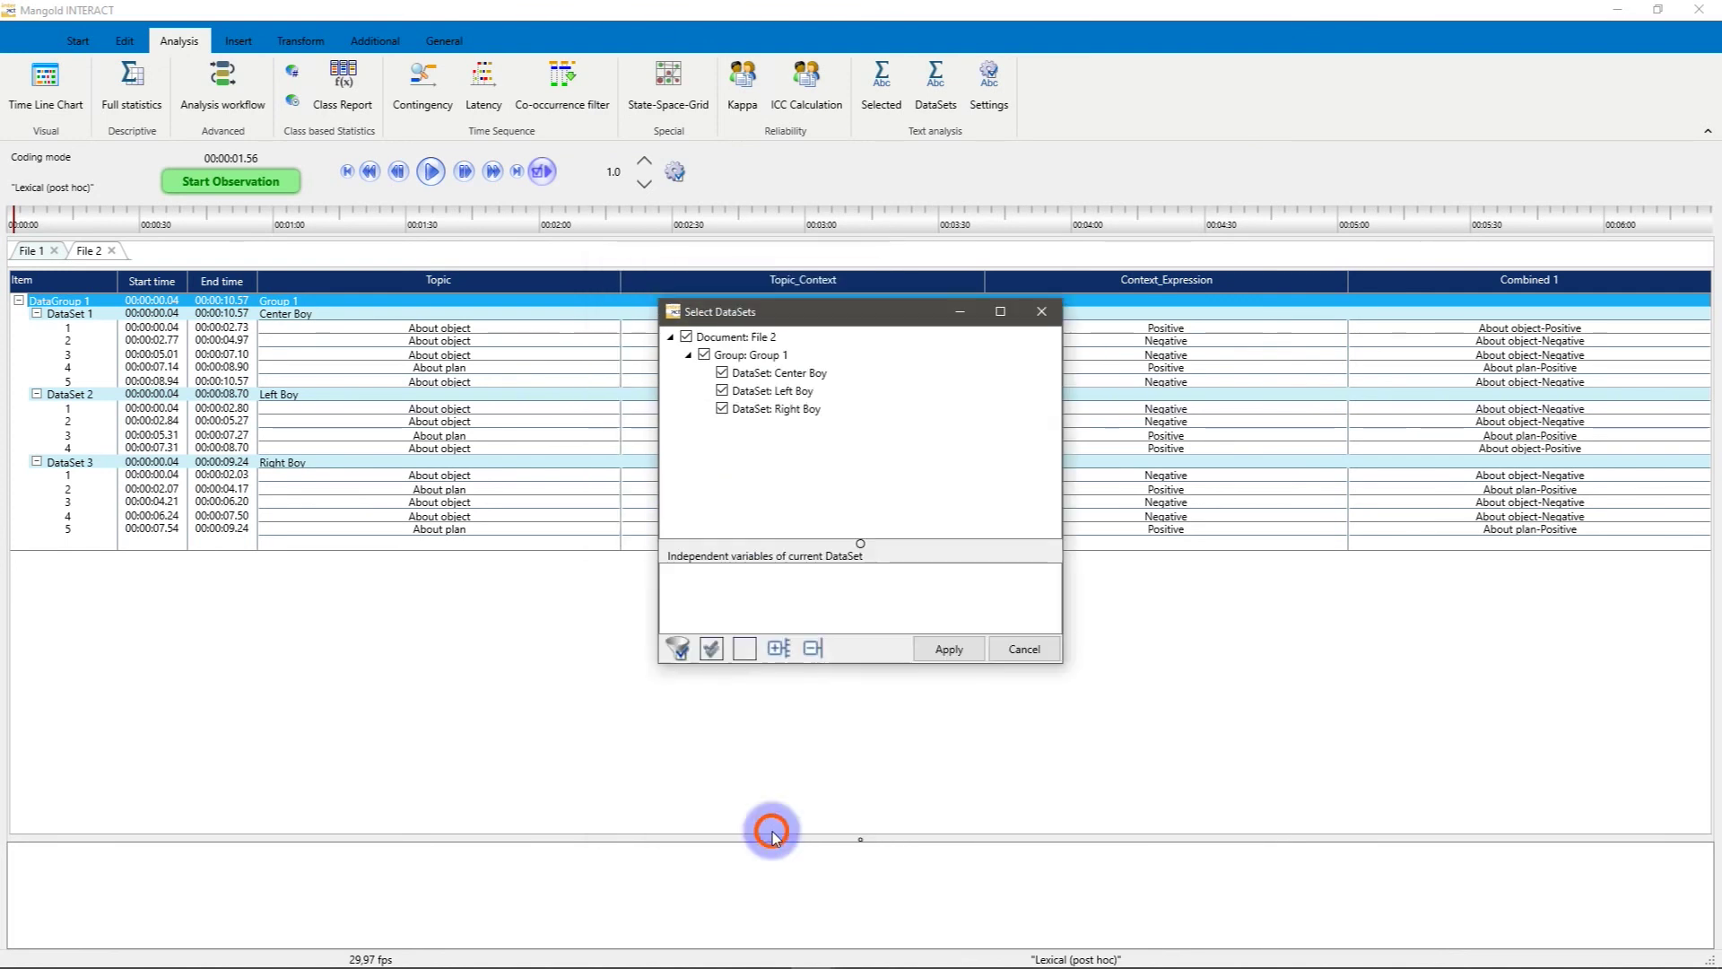
click(722, 391)
click(722, 409)
click(948, 647)
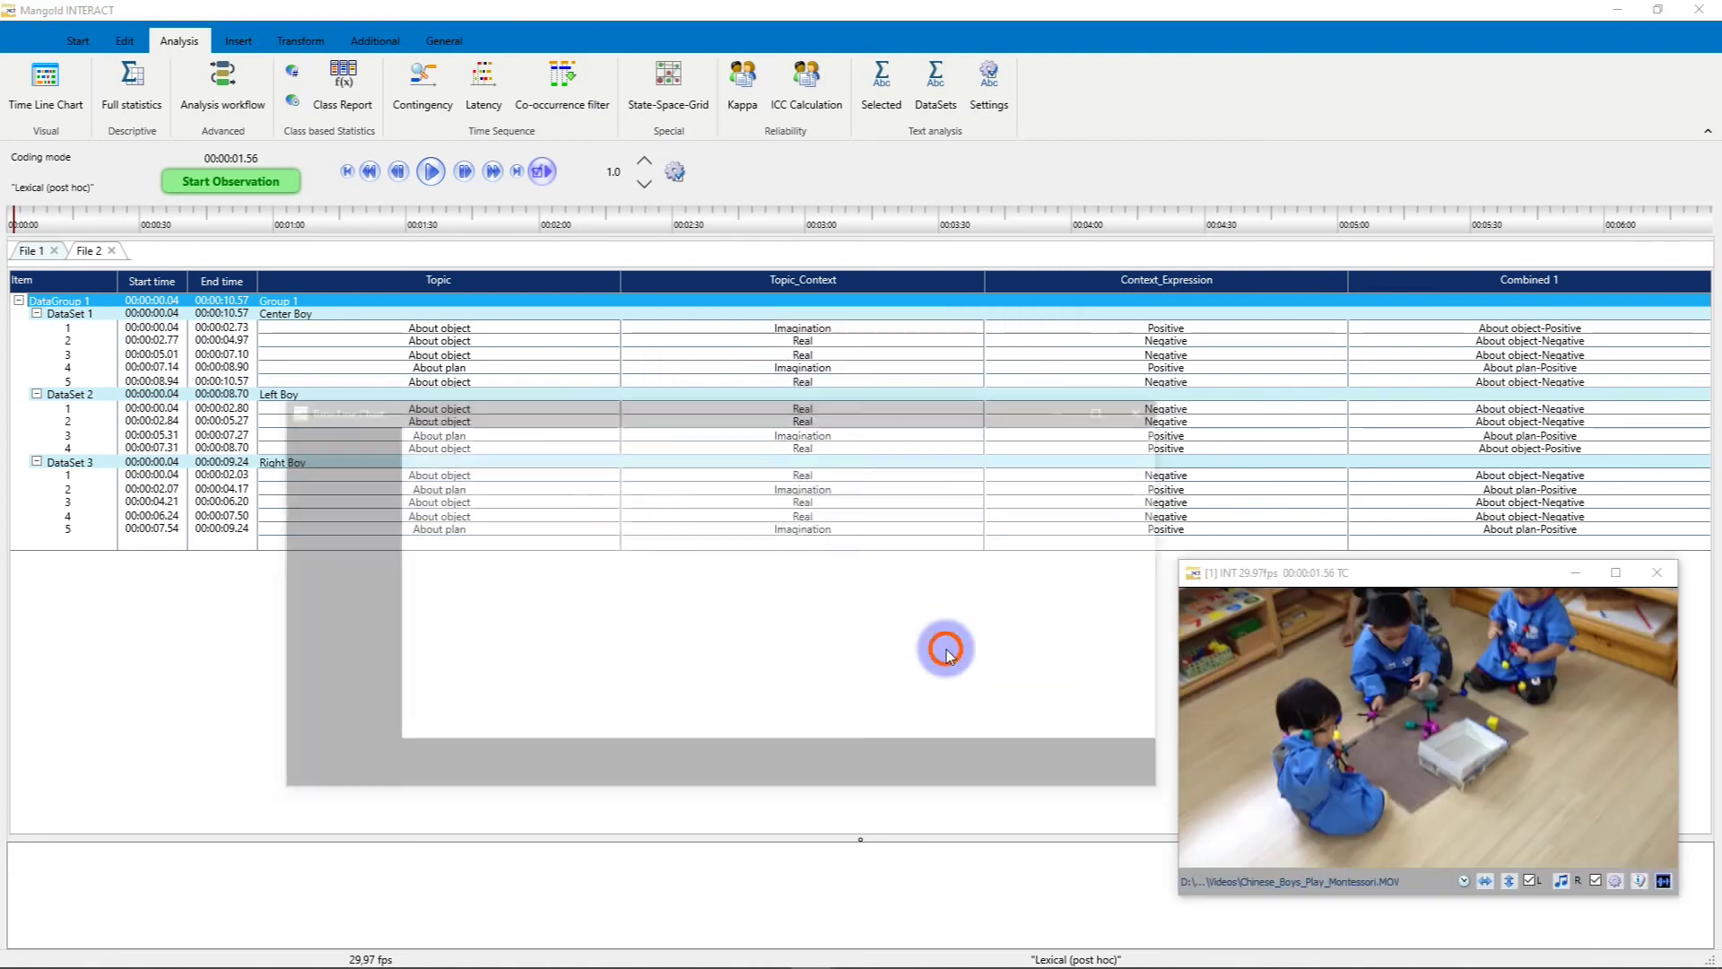
click(291, 457)
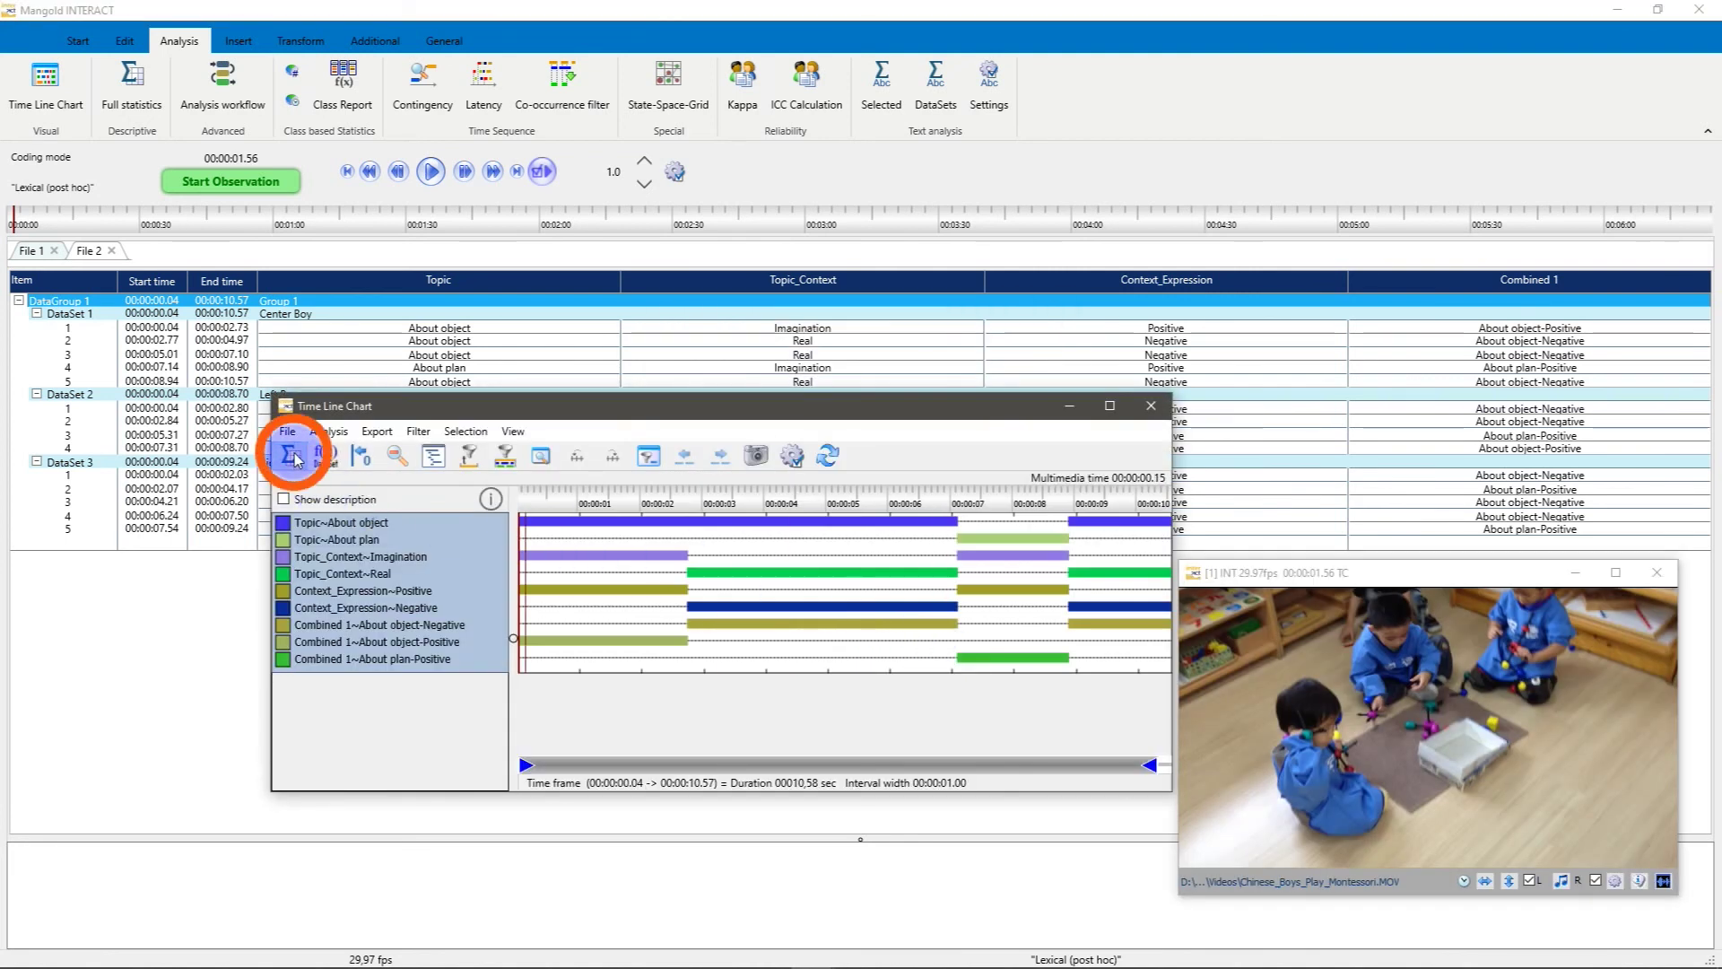
drag(379, 647, 388, 704)
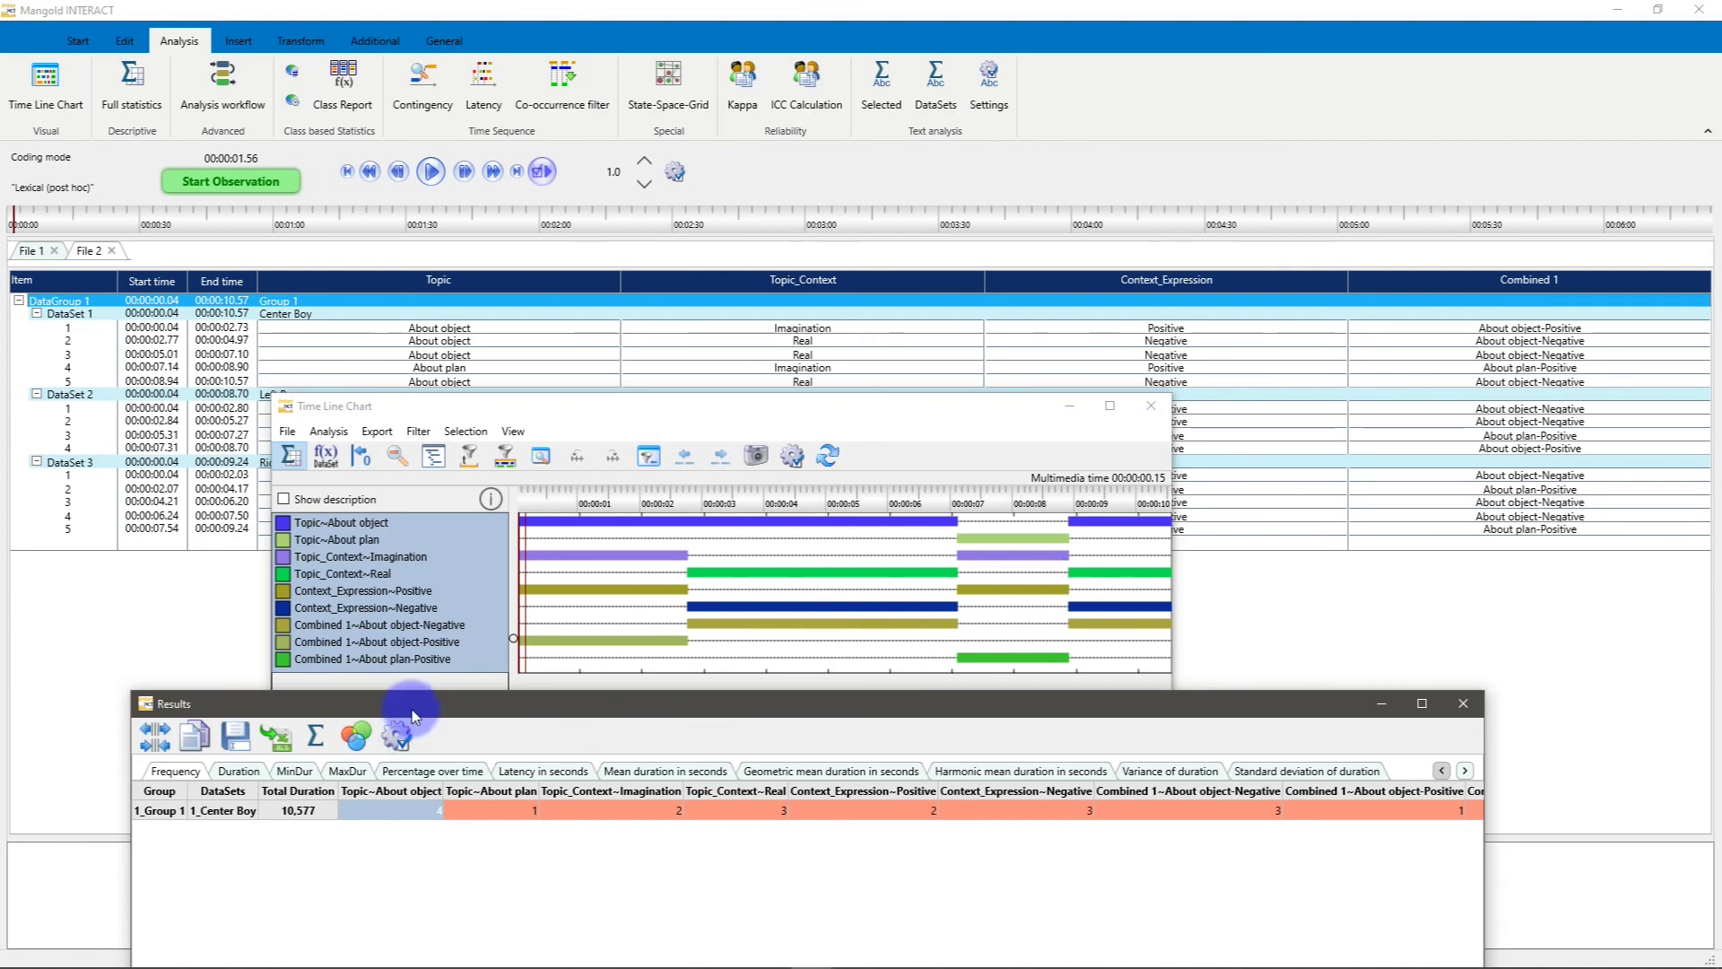
Reposition and scroll the Results table, then view Center Boy's code durations and percentages over time
drag(415, 696, 395, 675)
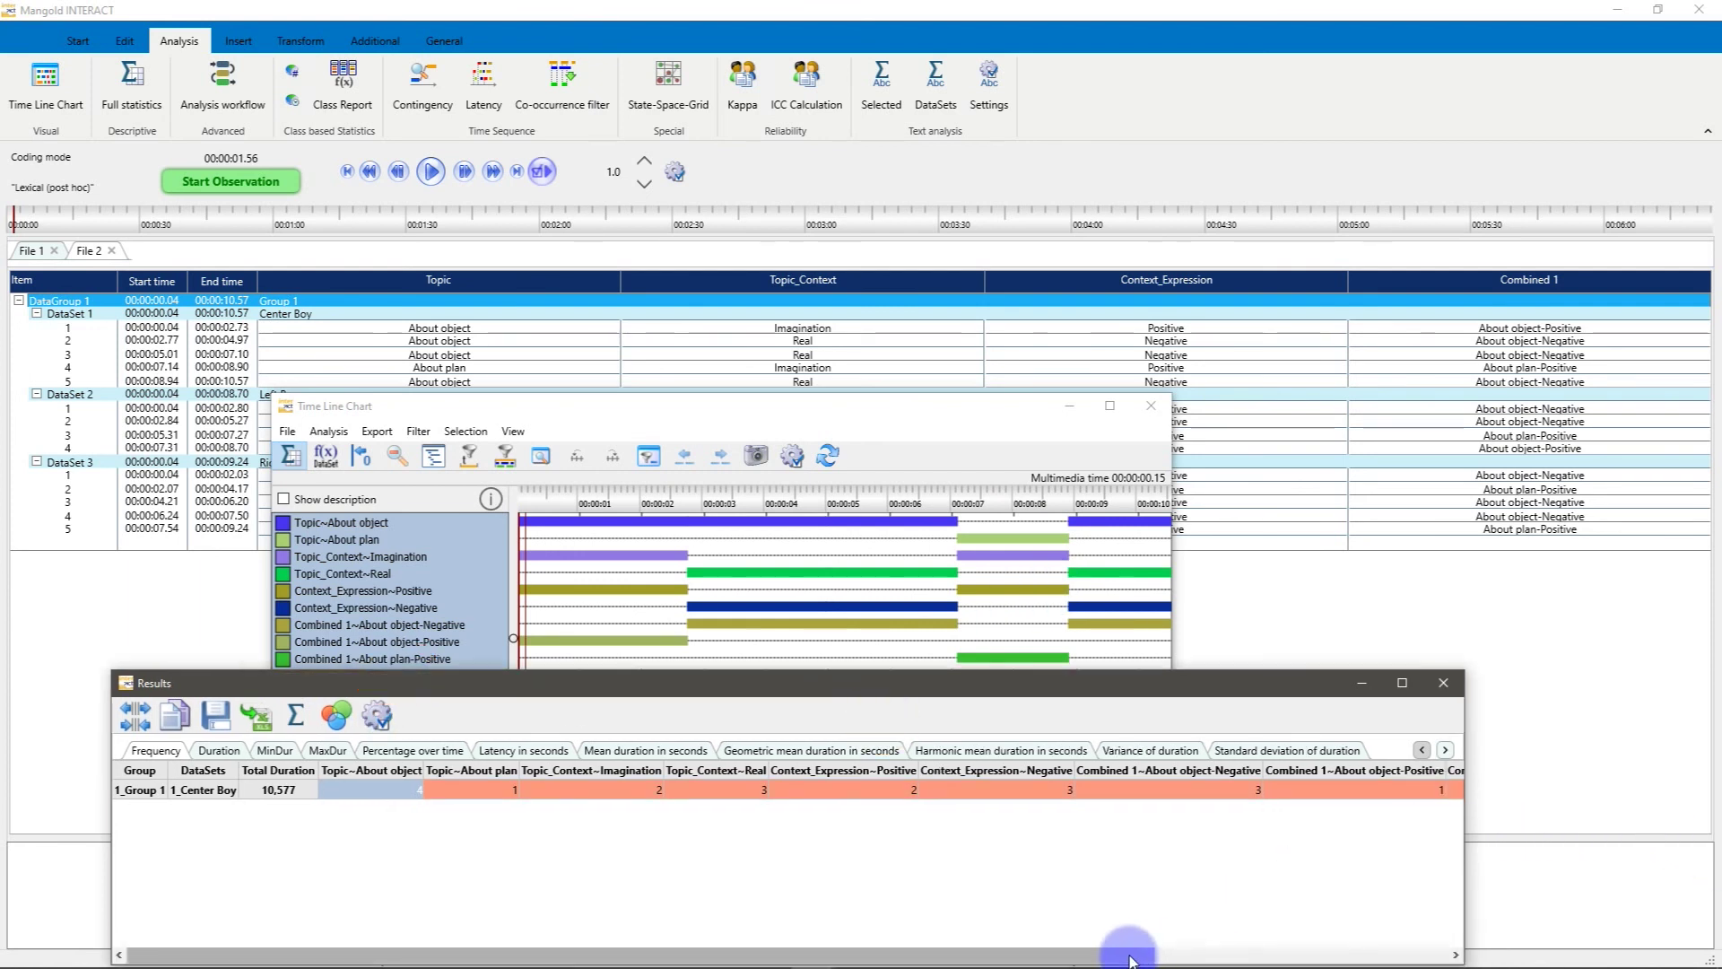
drag(1137, 940, 1435, 947)
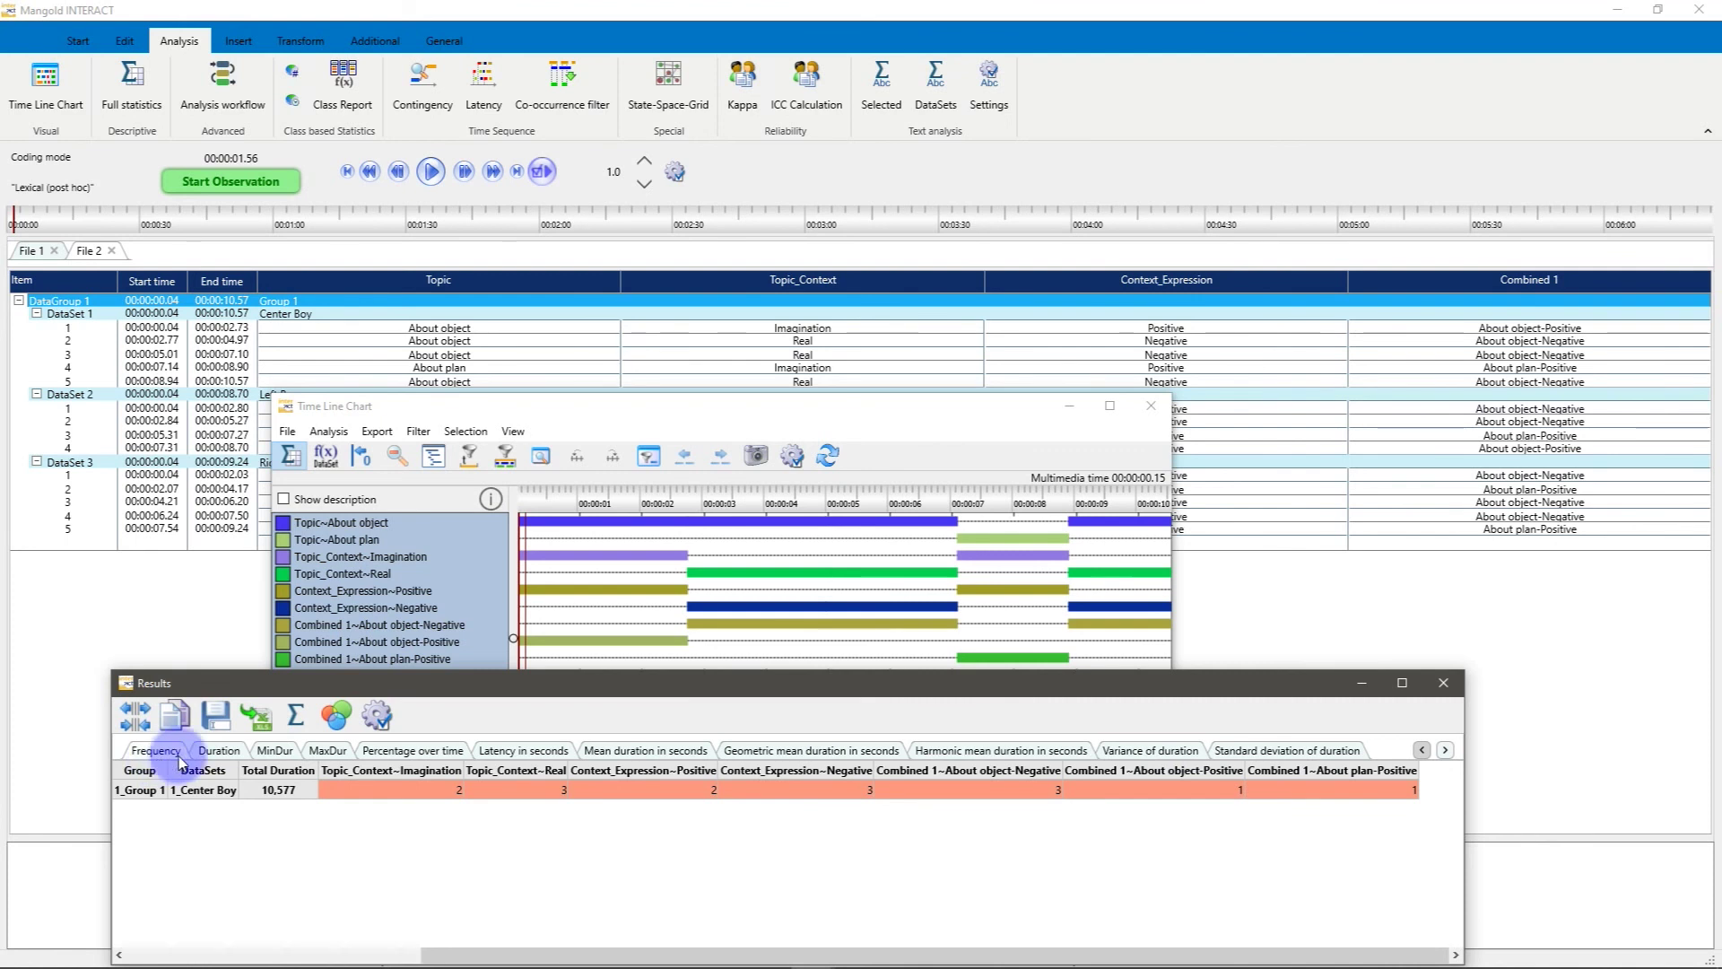
click(219, 750)
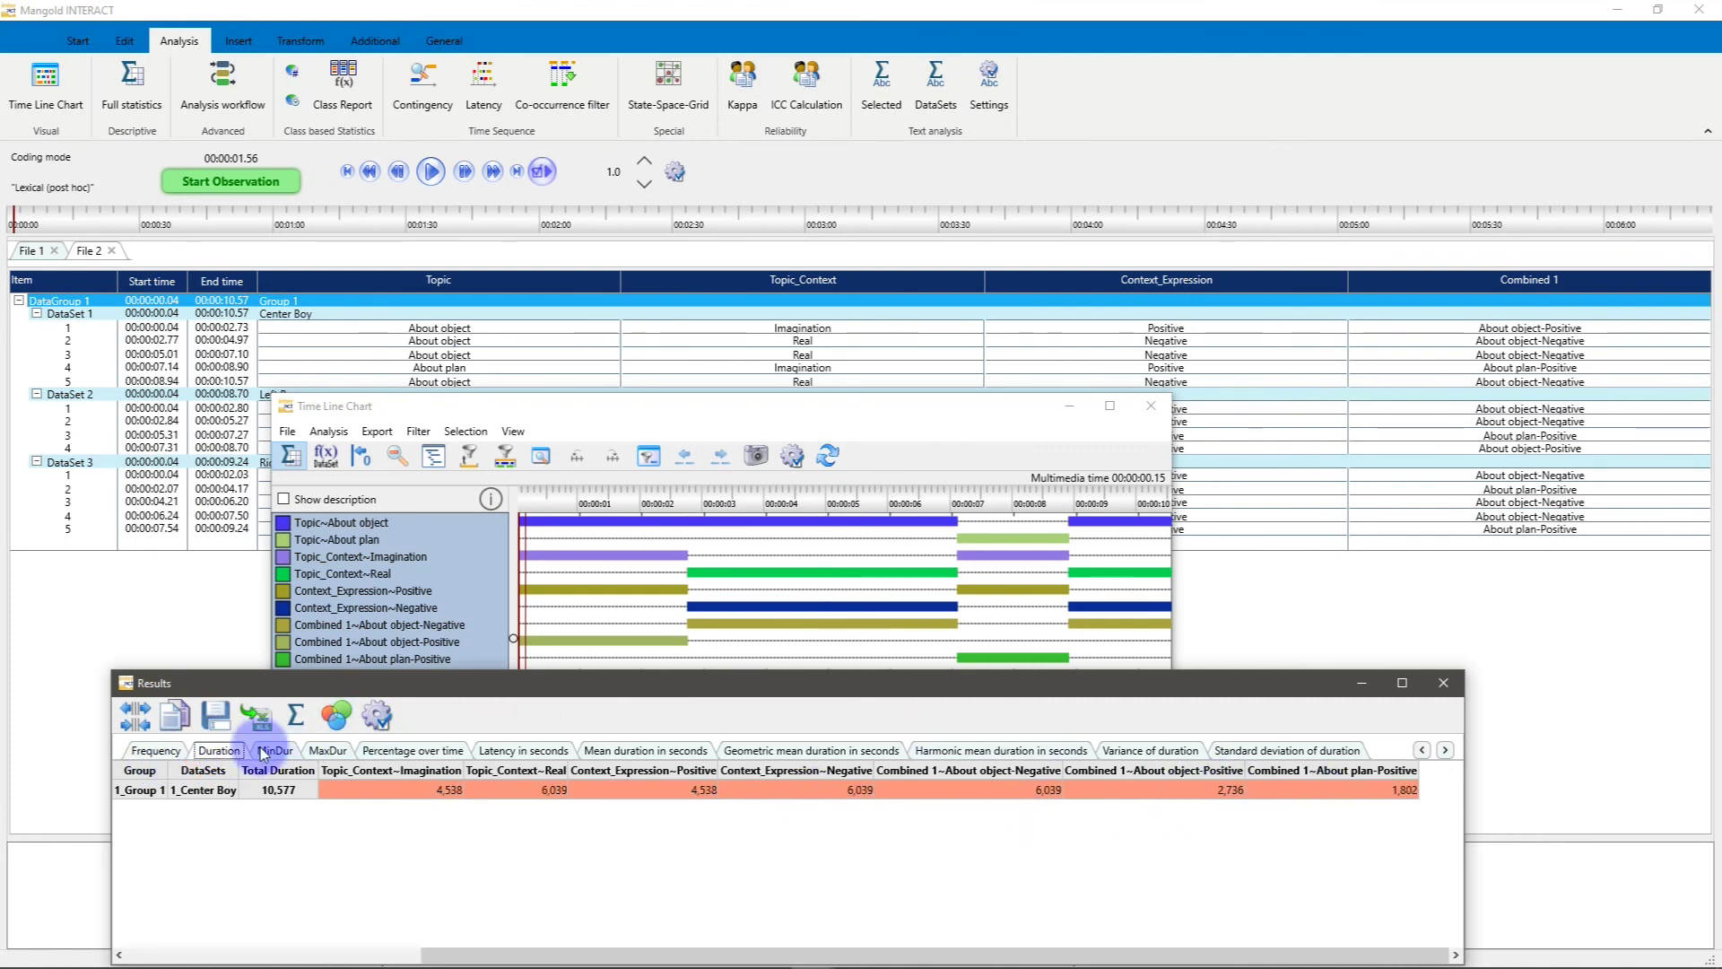
click(468, 749)
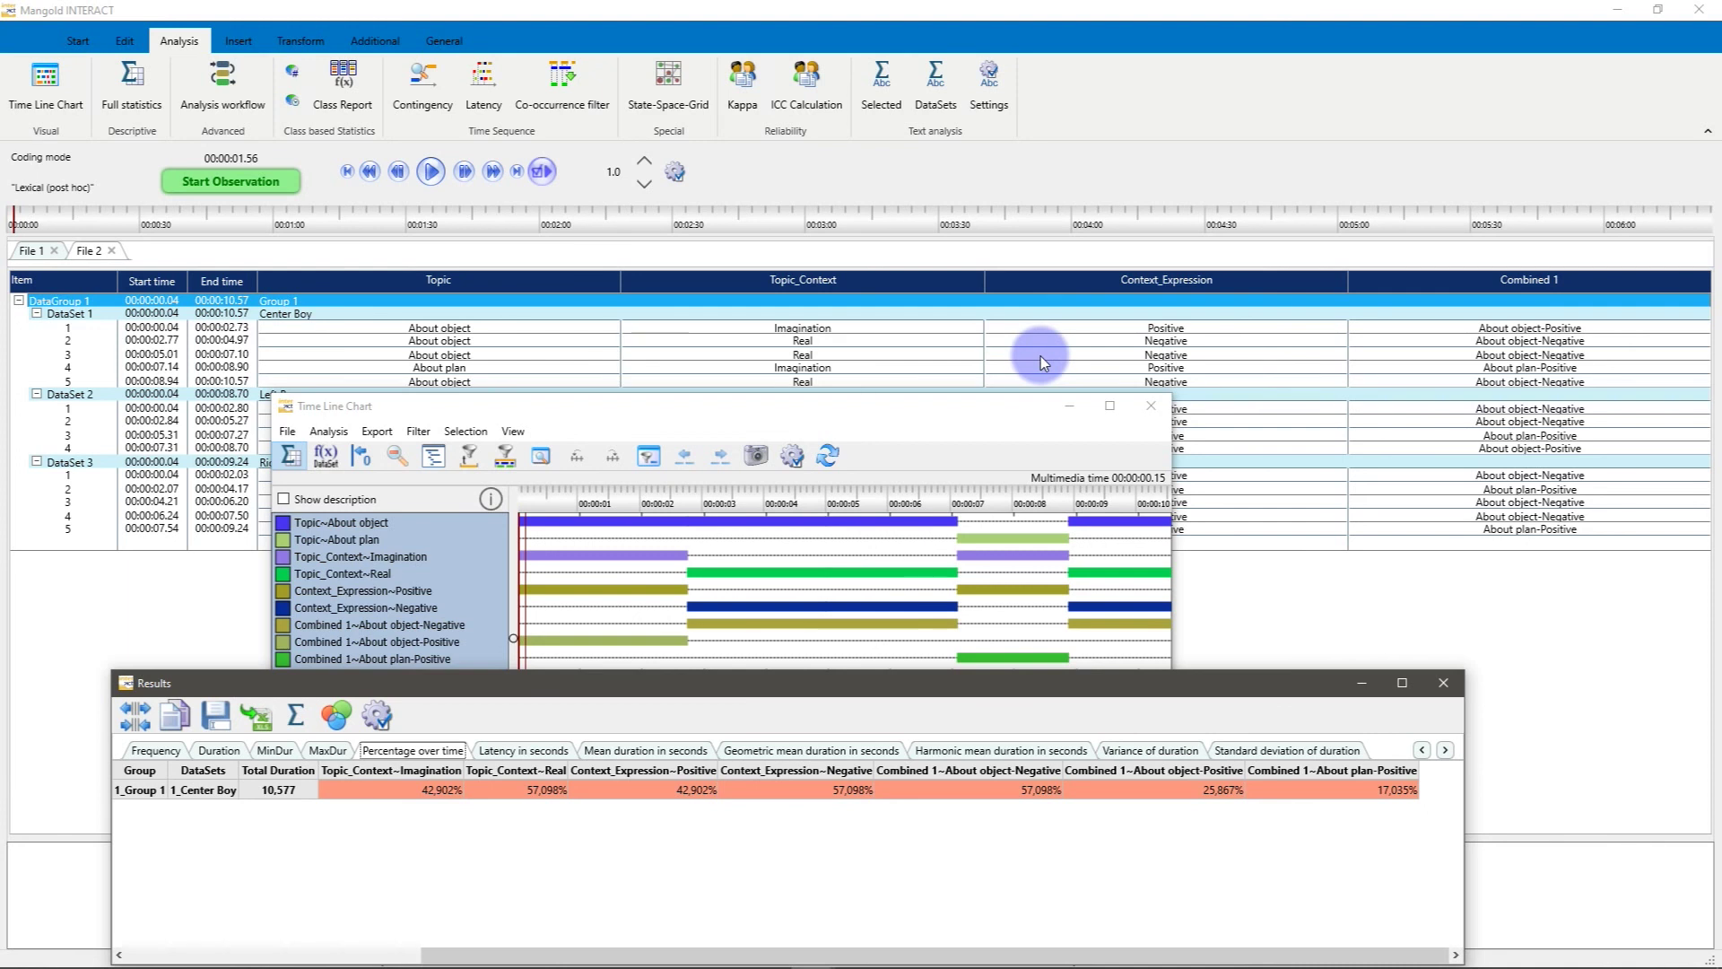
Close the chart windows and merge Topic, Topic_Context and Context_Expression codes into 'Combined 2'
click(1443, 683)
click(1151, 405)
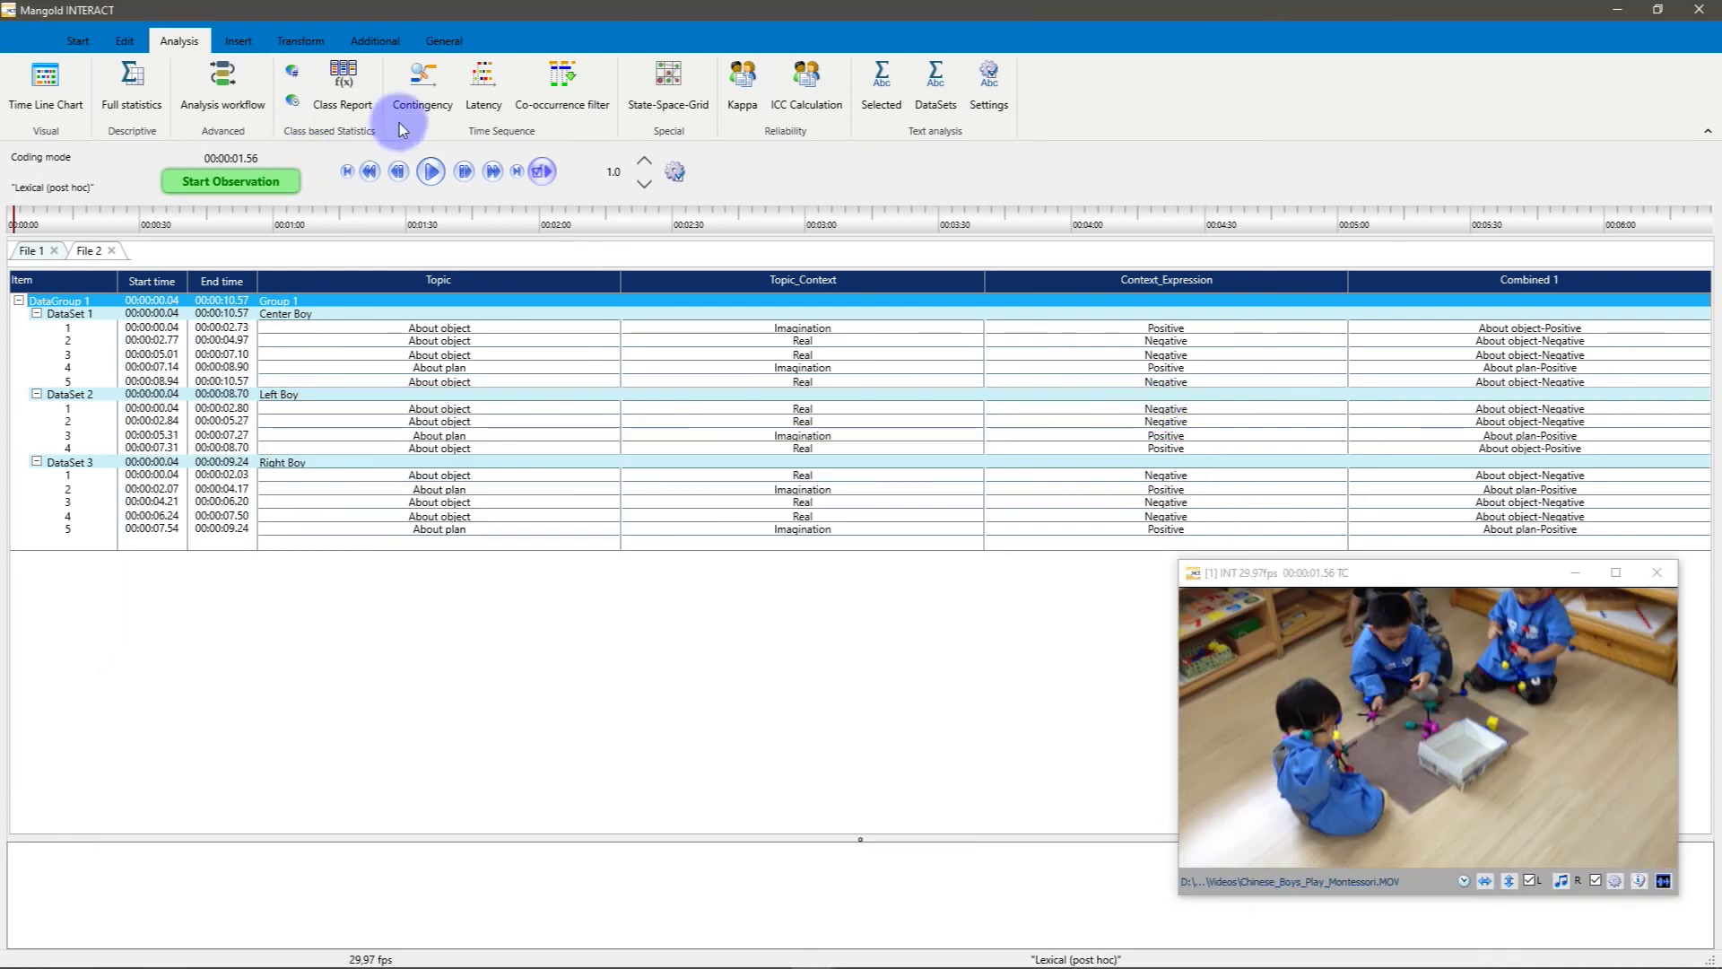
click(298, 41)
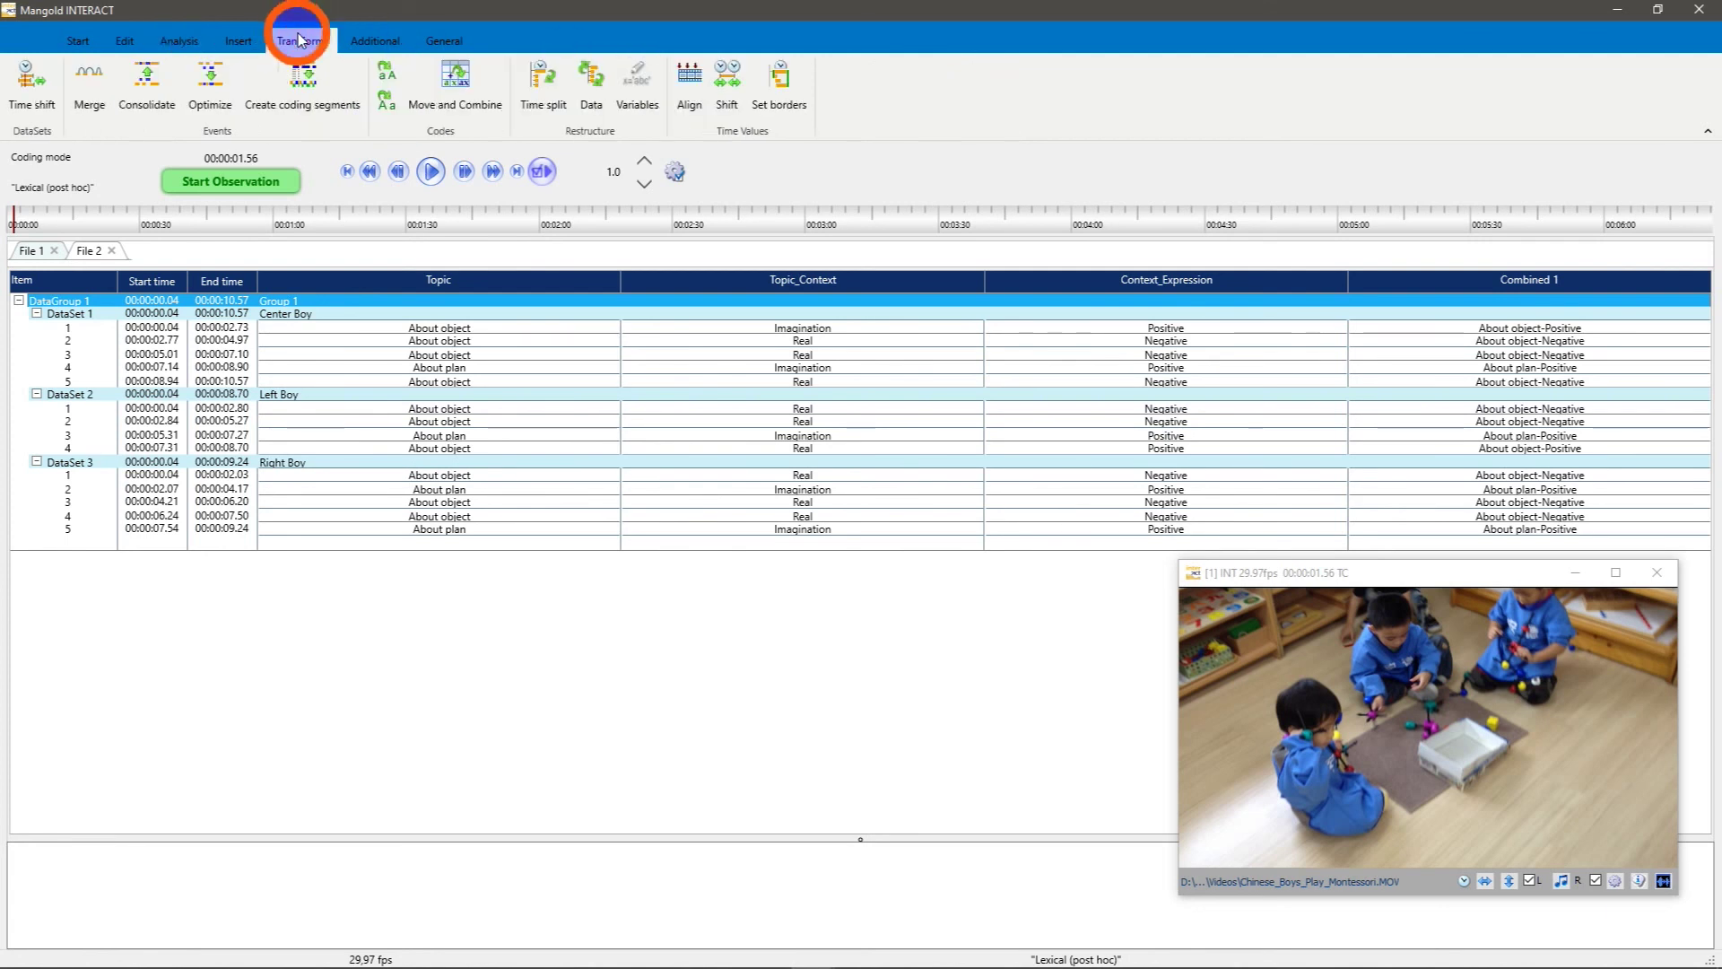
click(459, 79)
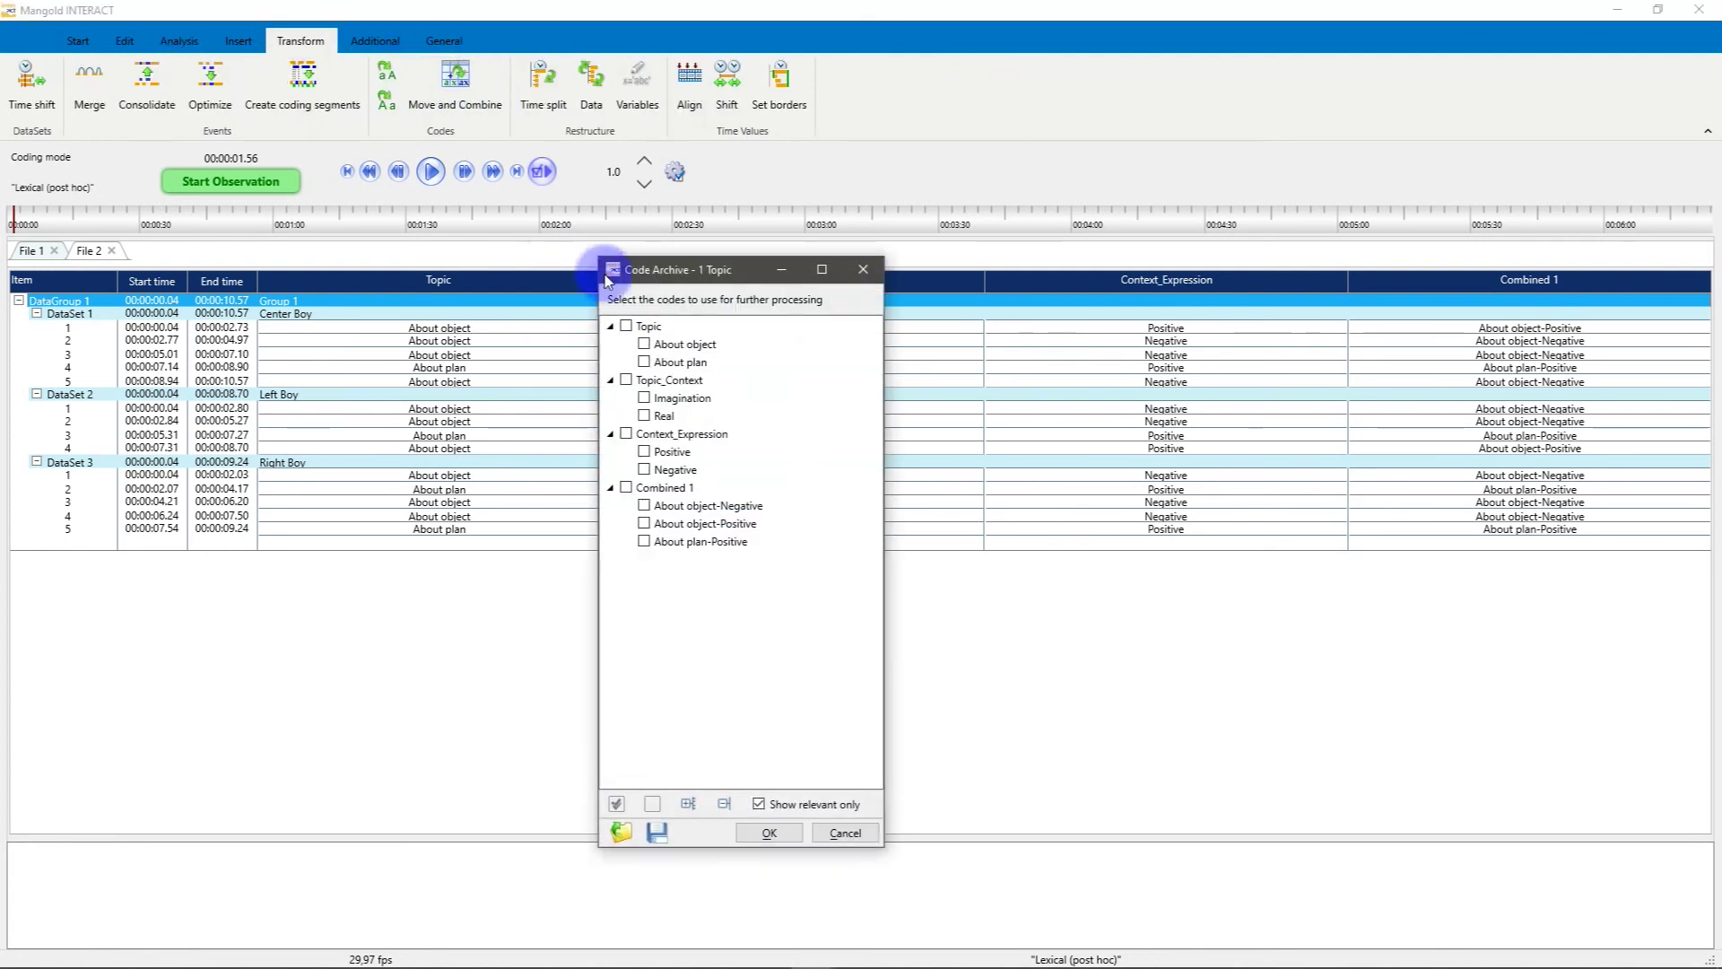
click(626, 325)
click(626, 380)
click(626, 433)
click(764, 837)
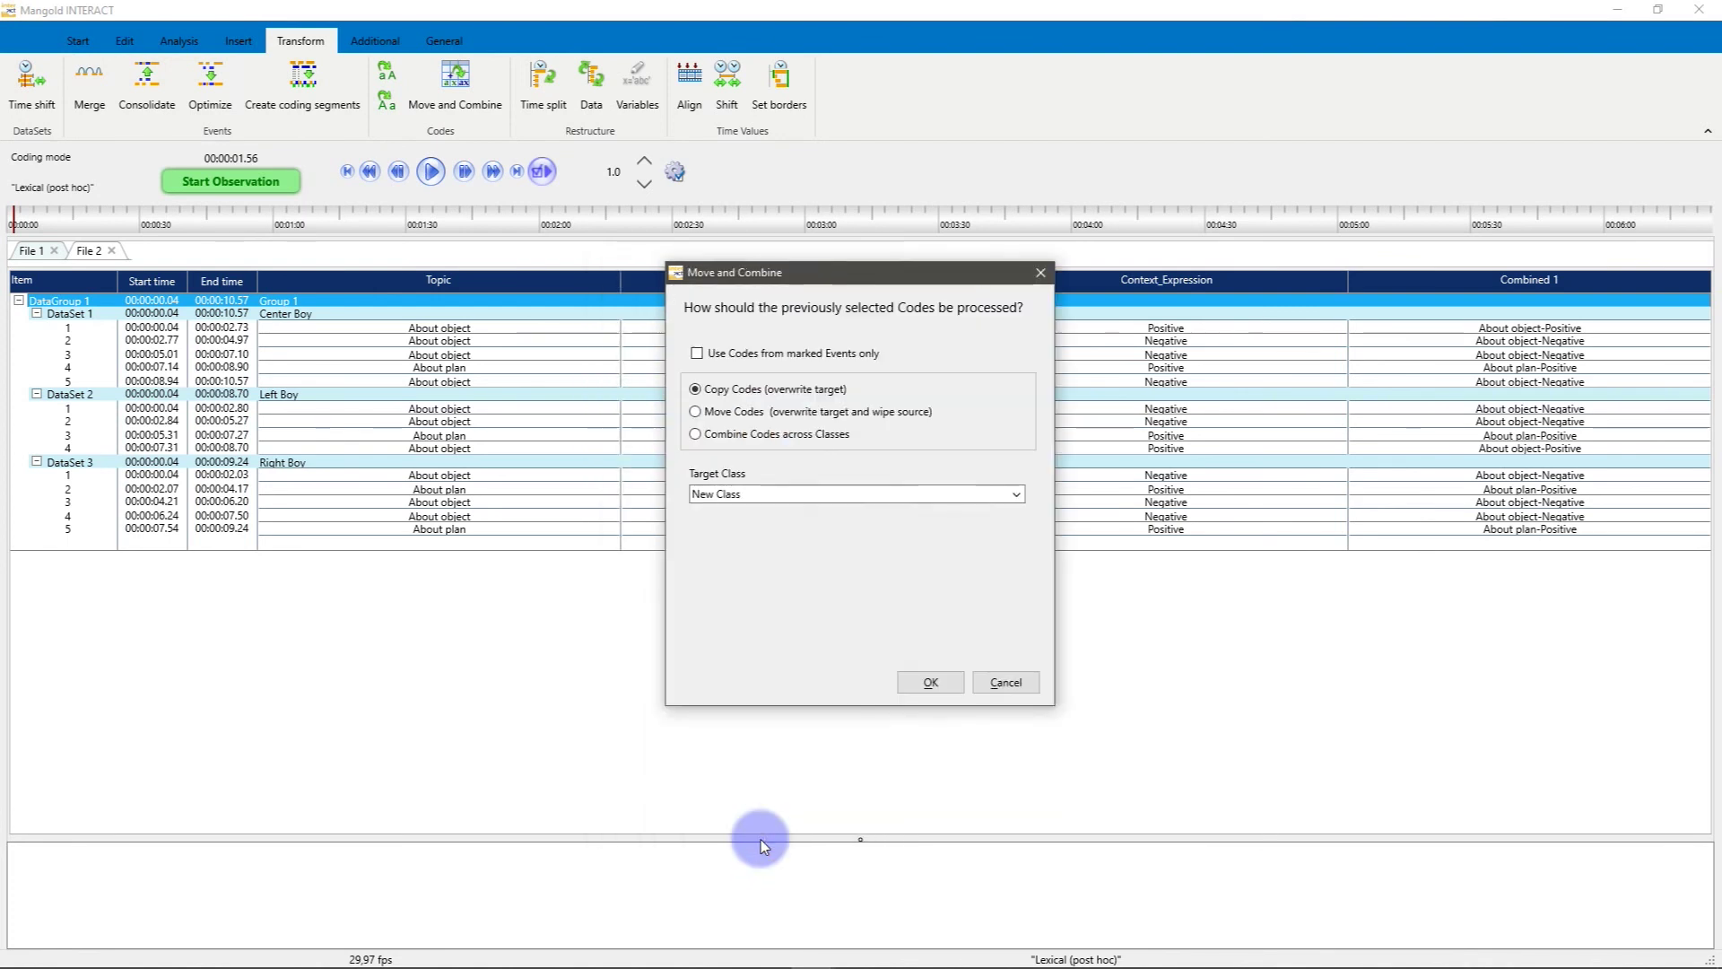
drag(718, 493, 641, 489)
text(Combined)
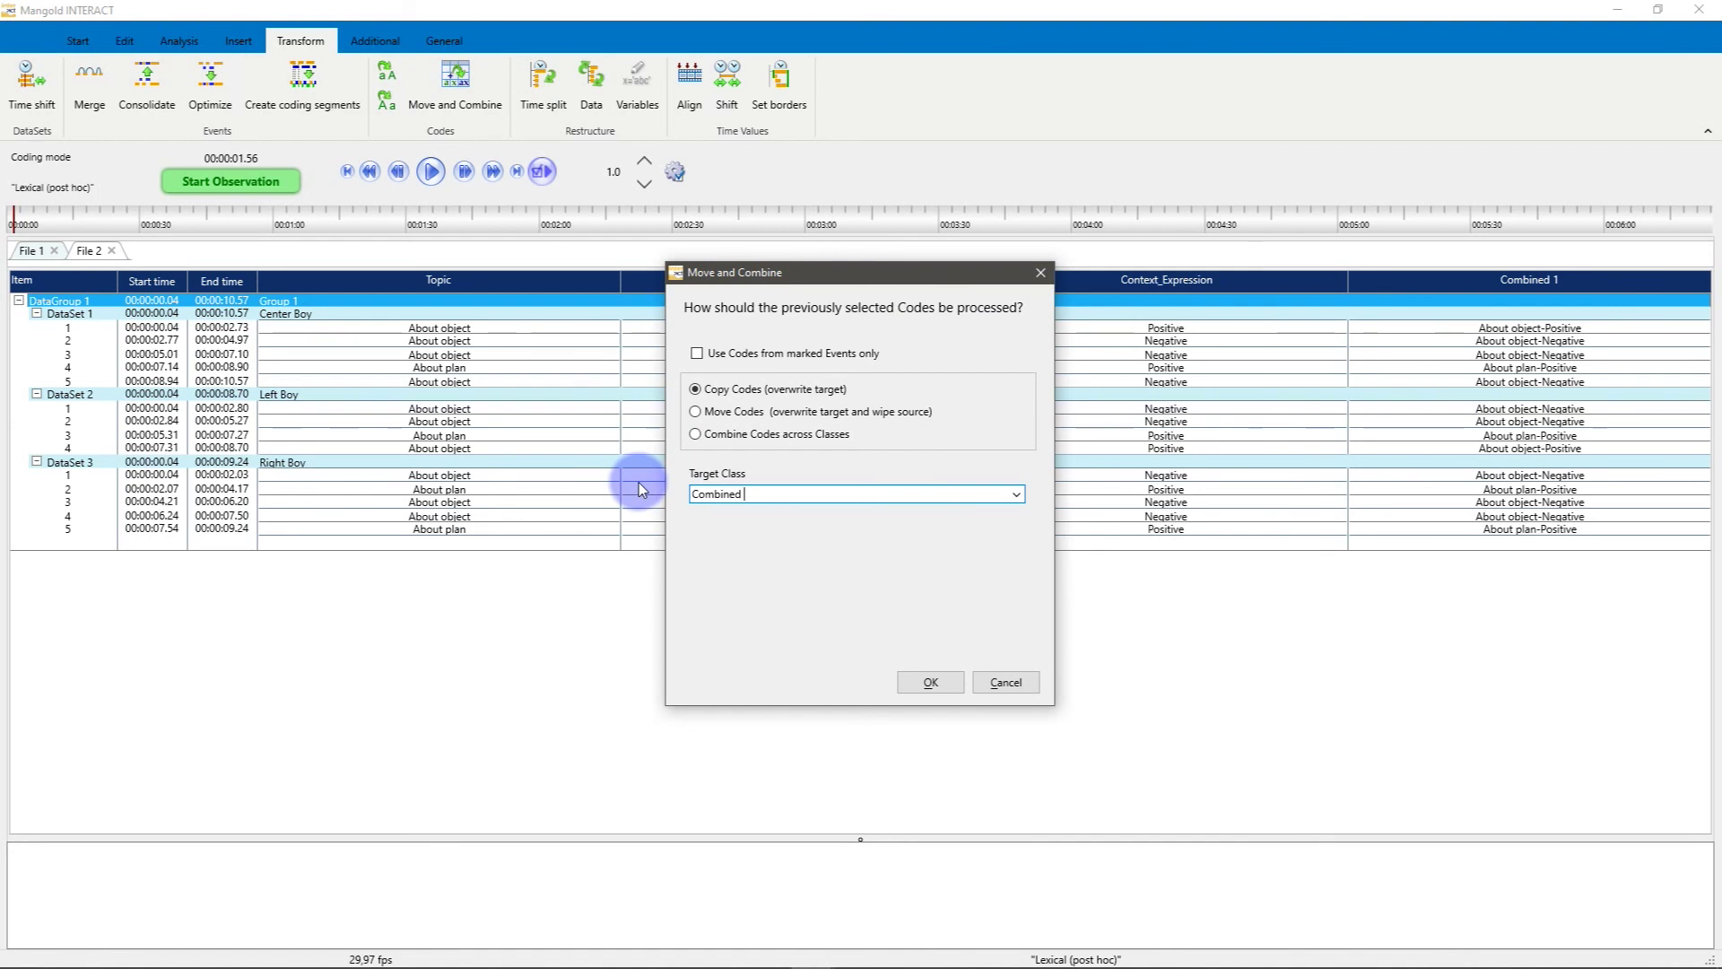
text( 2)
click(930, 682)
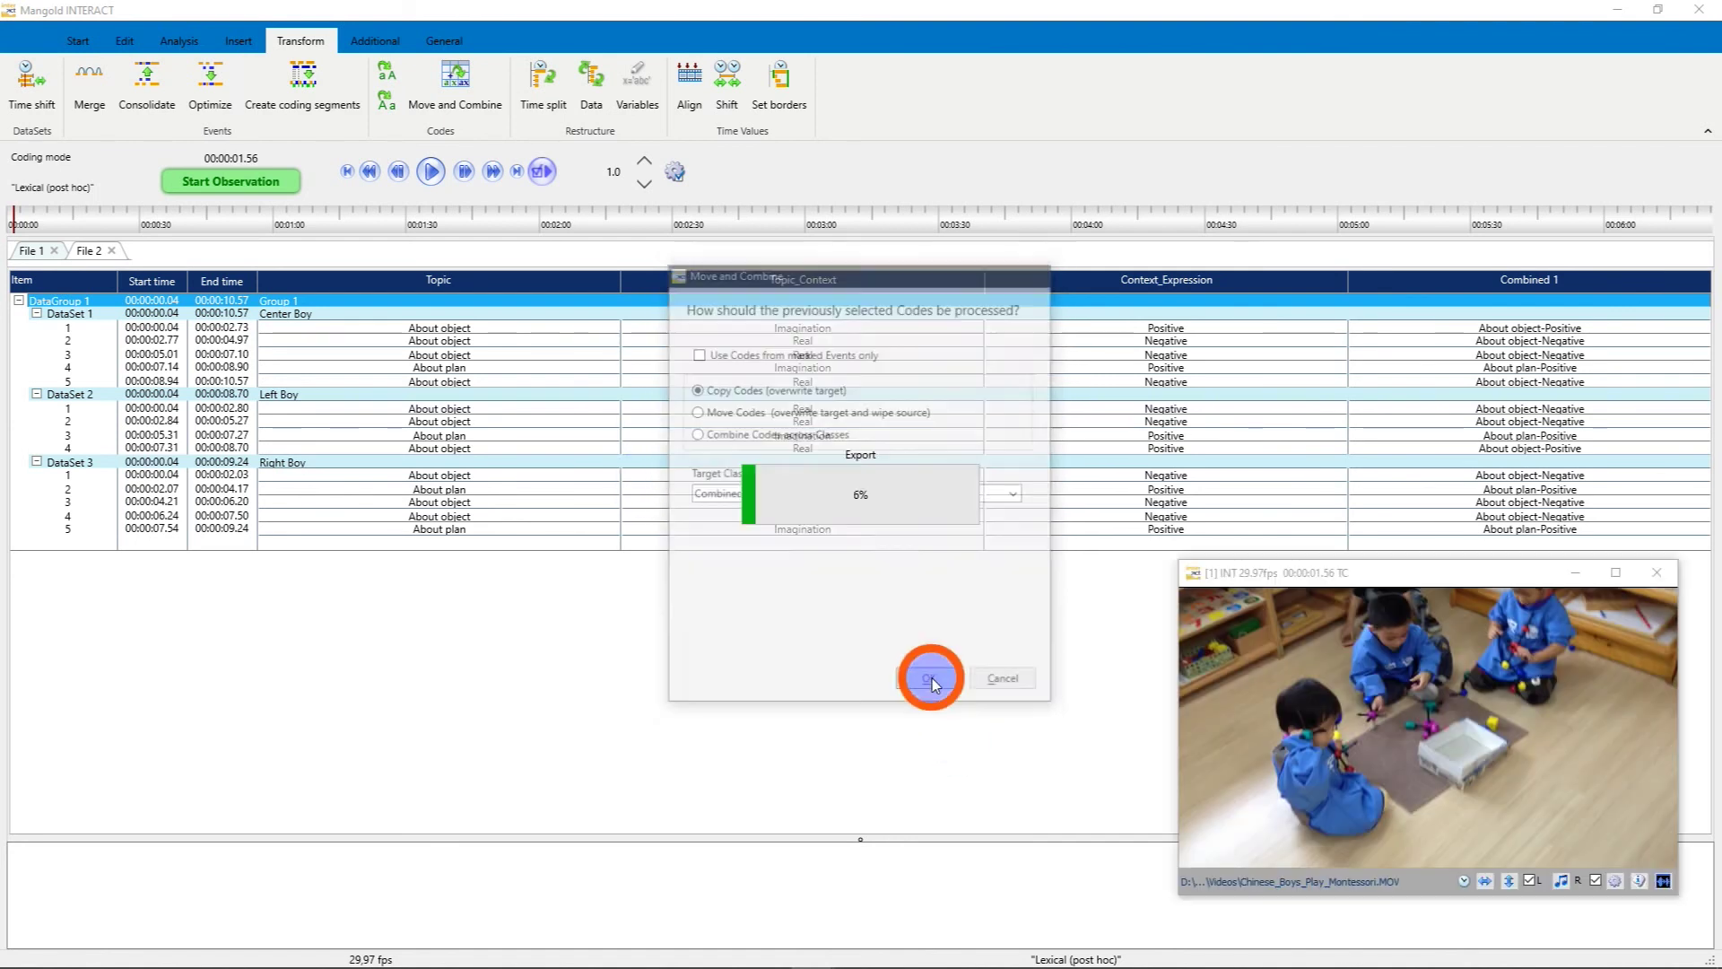
Expand DataSets 1, 2 and 3 to check their Combined 2 codes
click(36, 313)
click(36, 393)
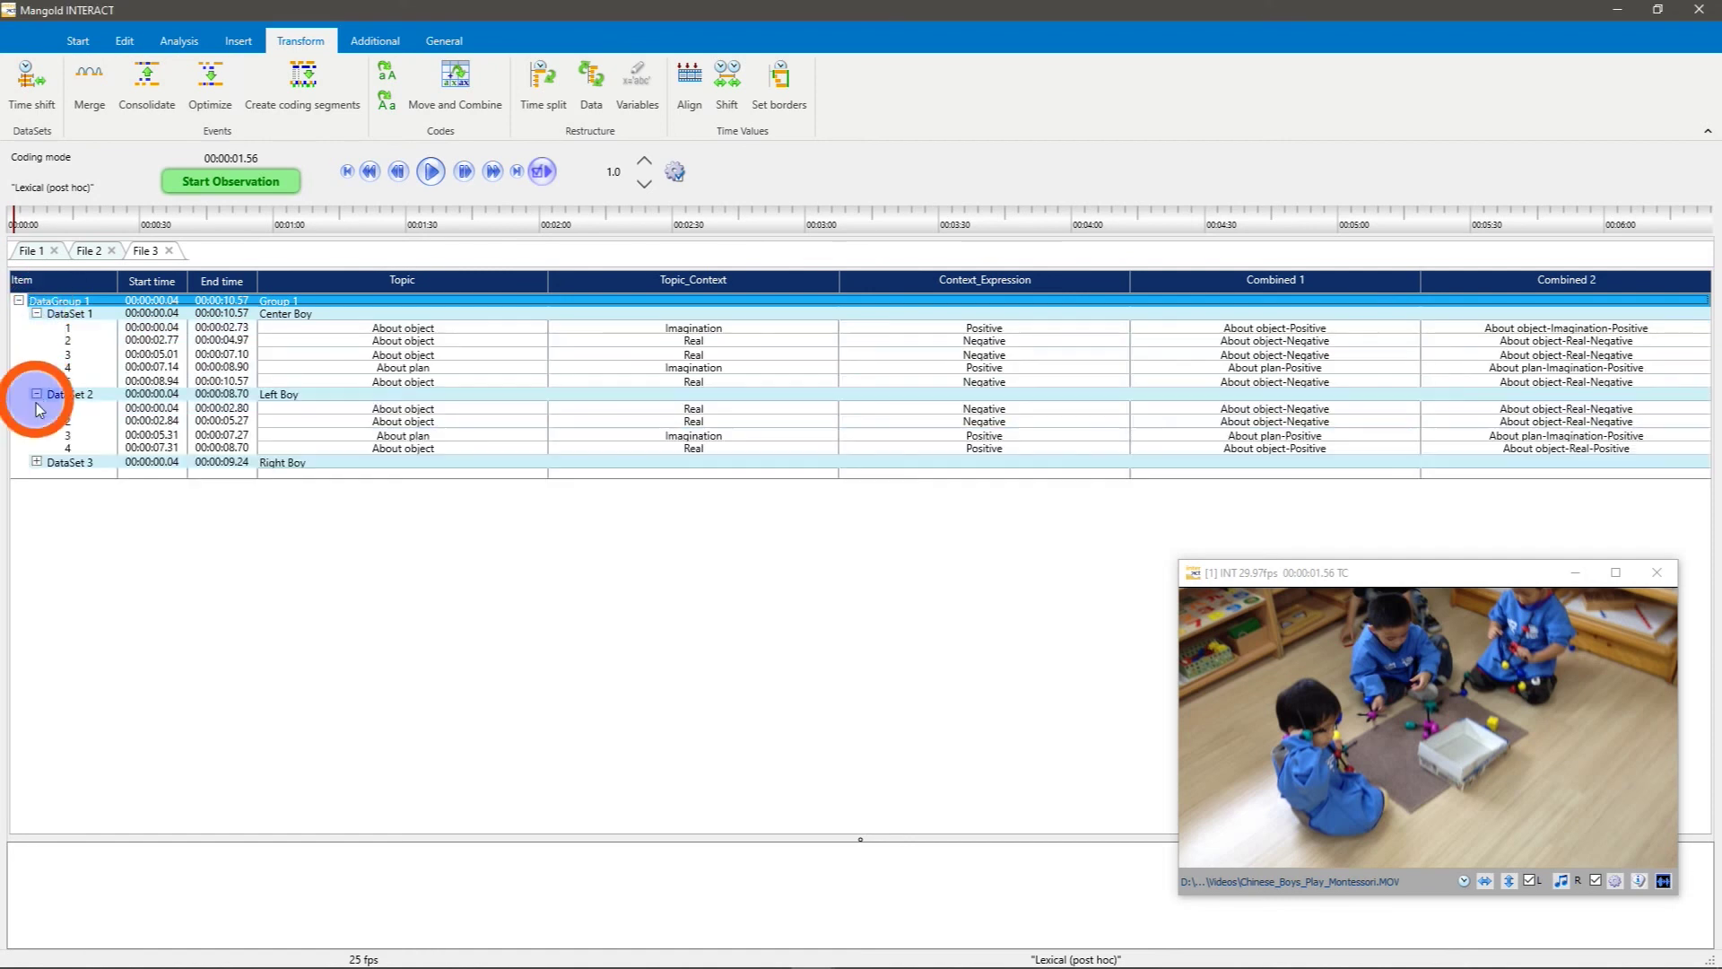
click(36, 462)
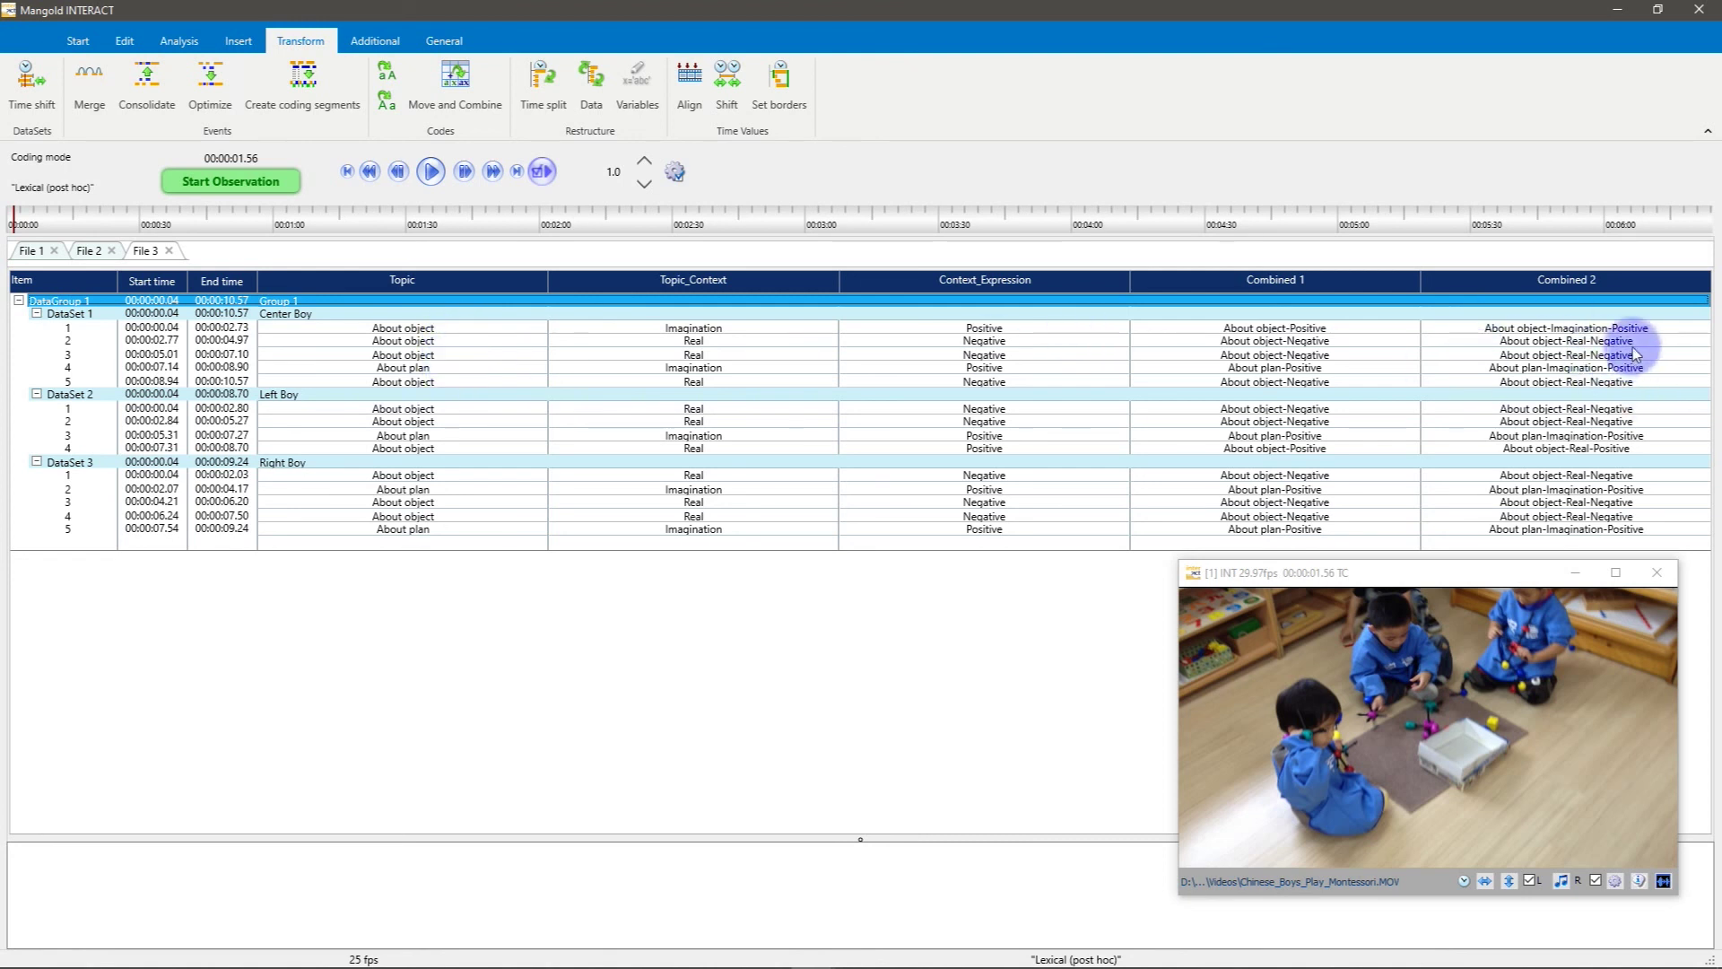
Delete the Combined 1 class from File 3
right_click(1351, 282)
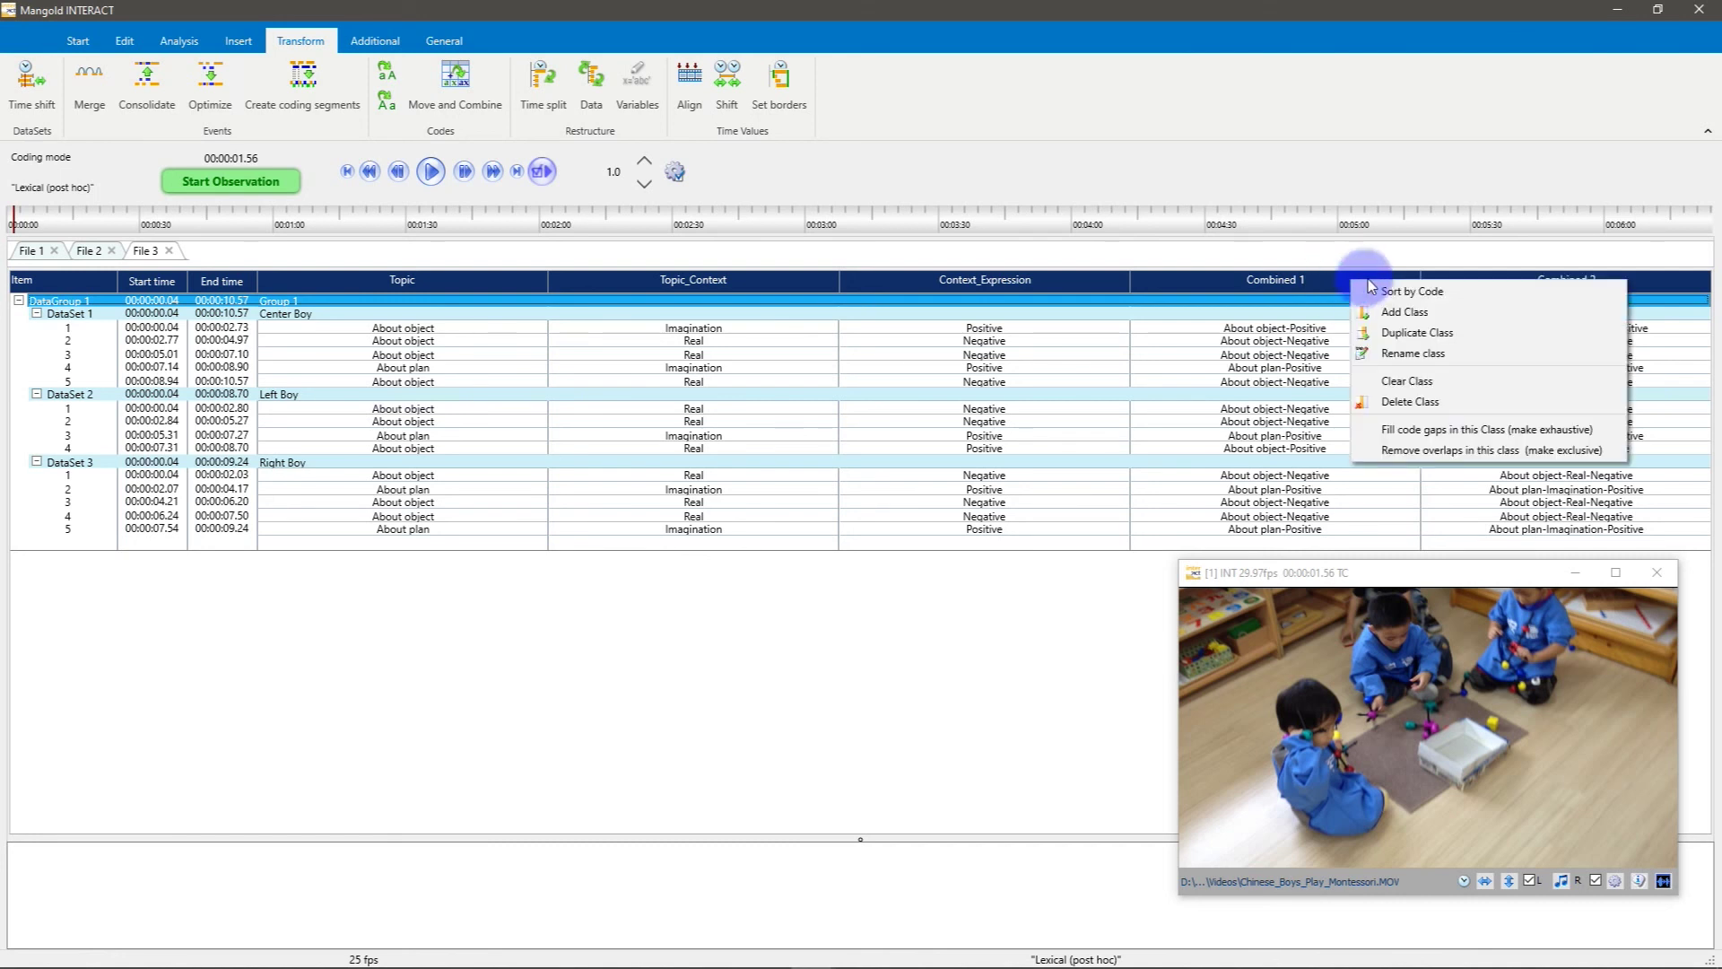
click(1399, 401)
click(761, 563)
Run Full statistics with all codes across the three boys' DataSets, then view the Combined 2 code durations
click(179, 40)
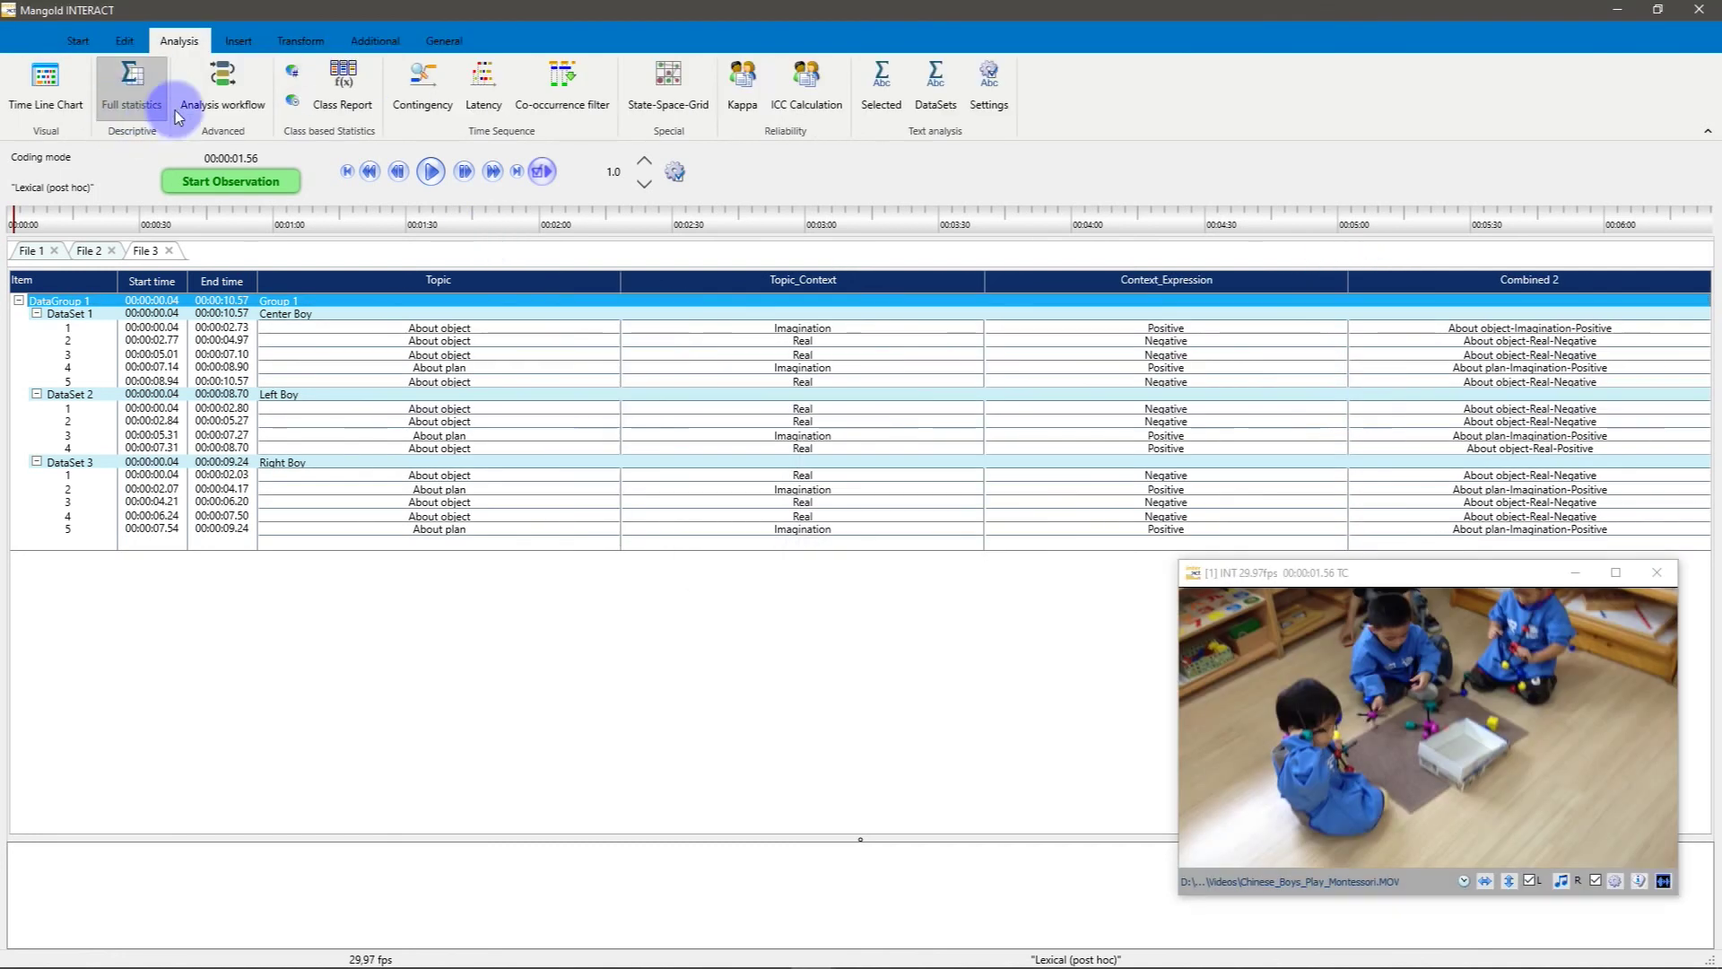
click(136, 86)
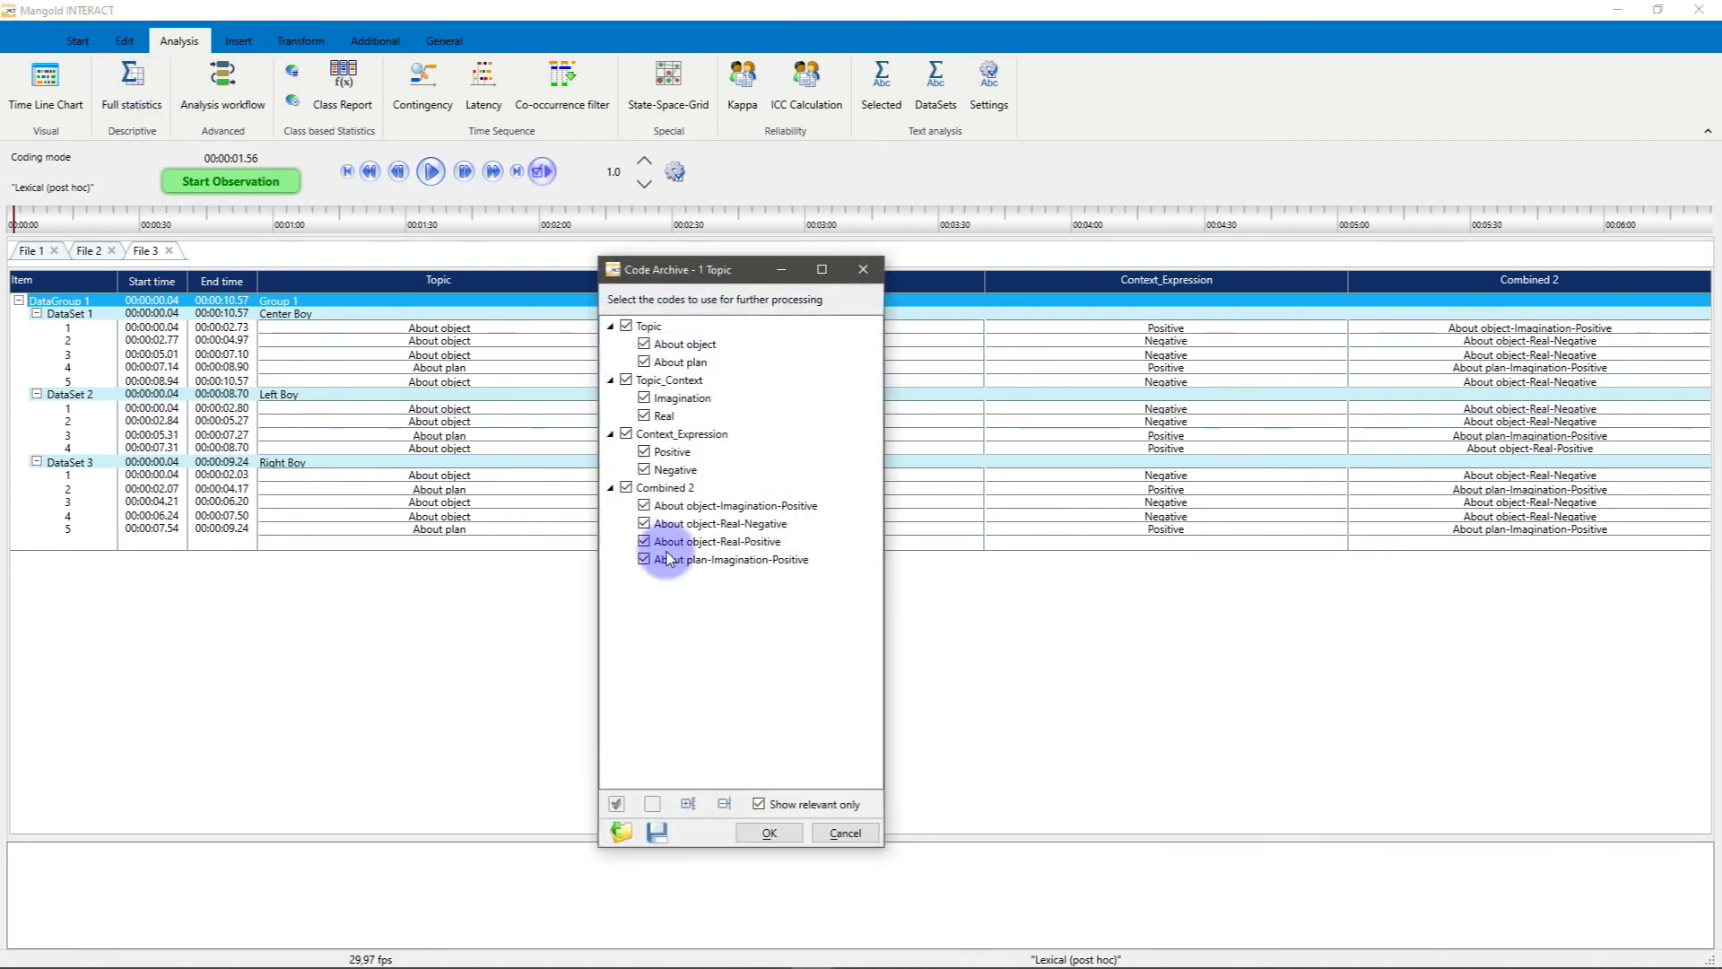
click(768, 833)
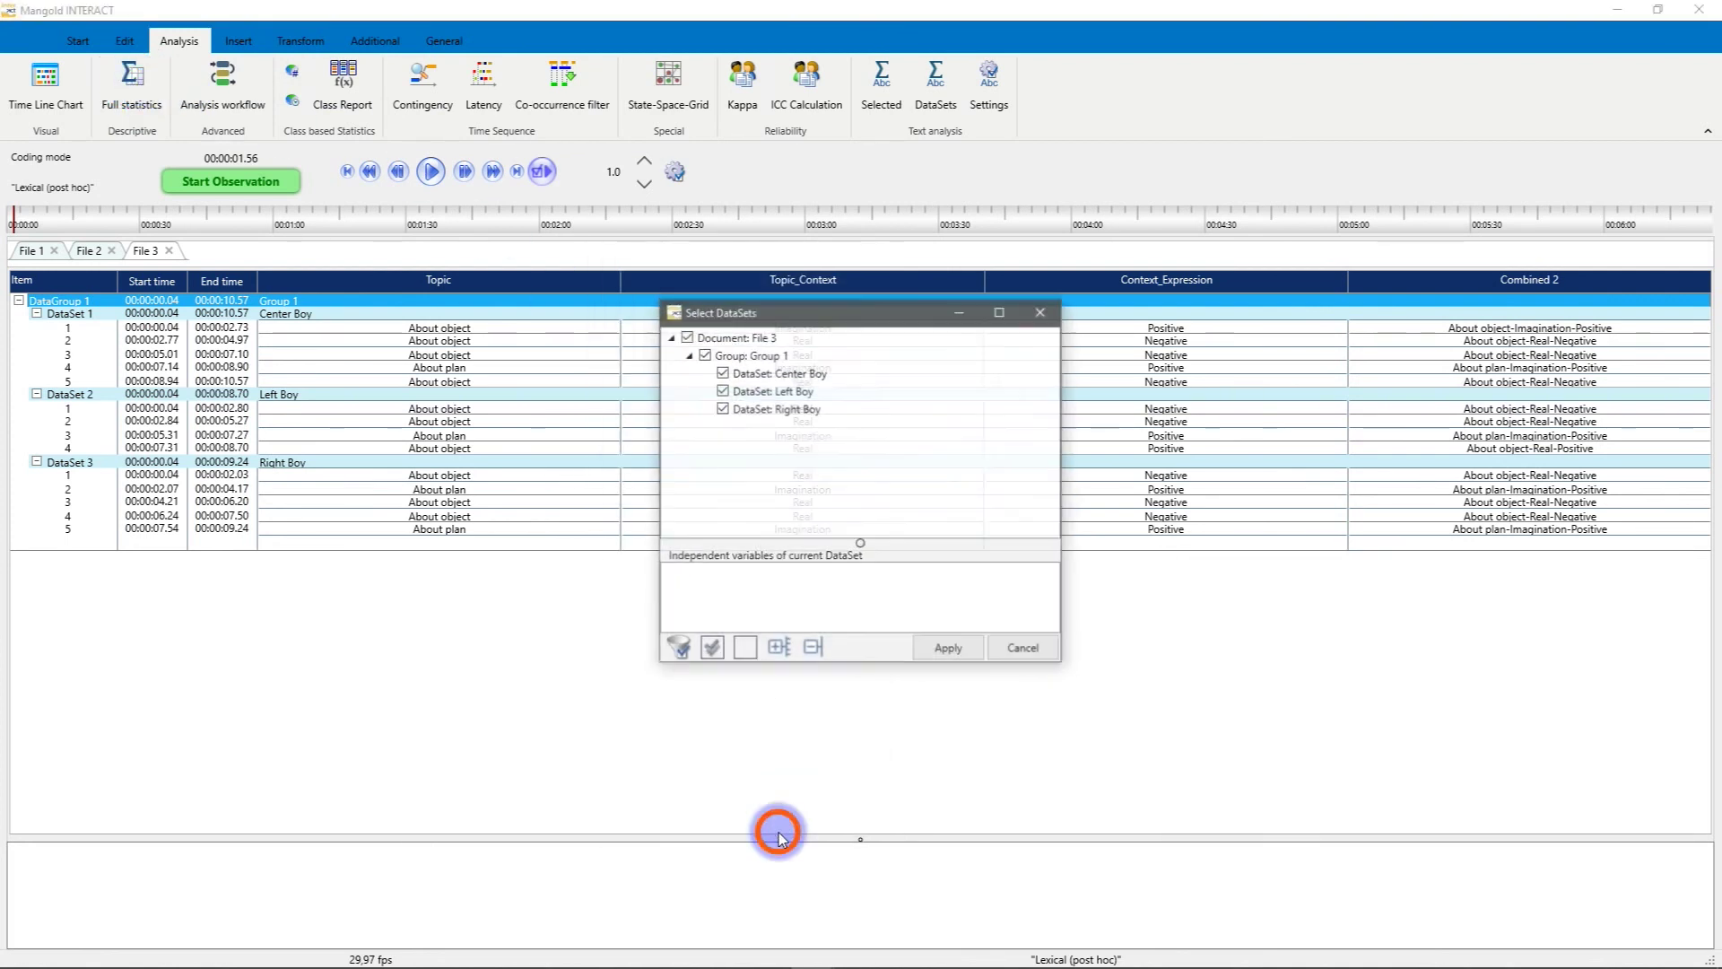
click(950, 648)
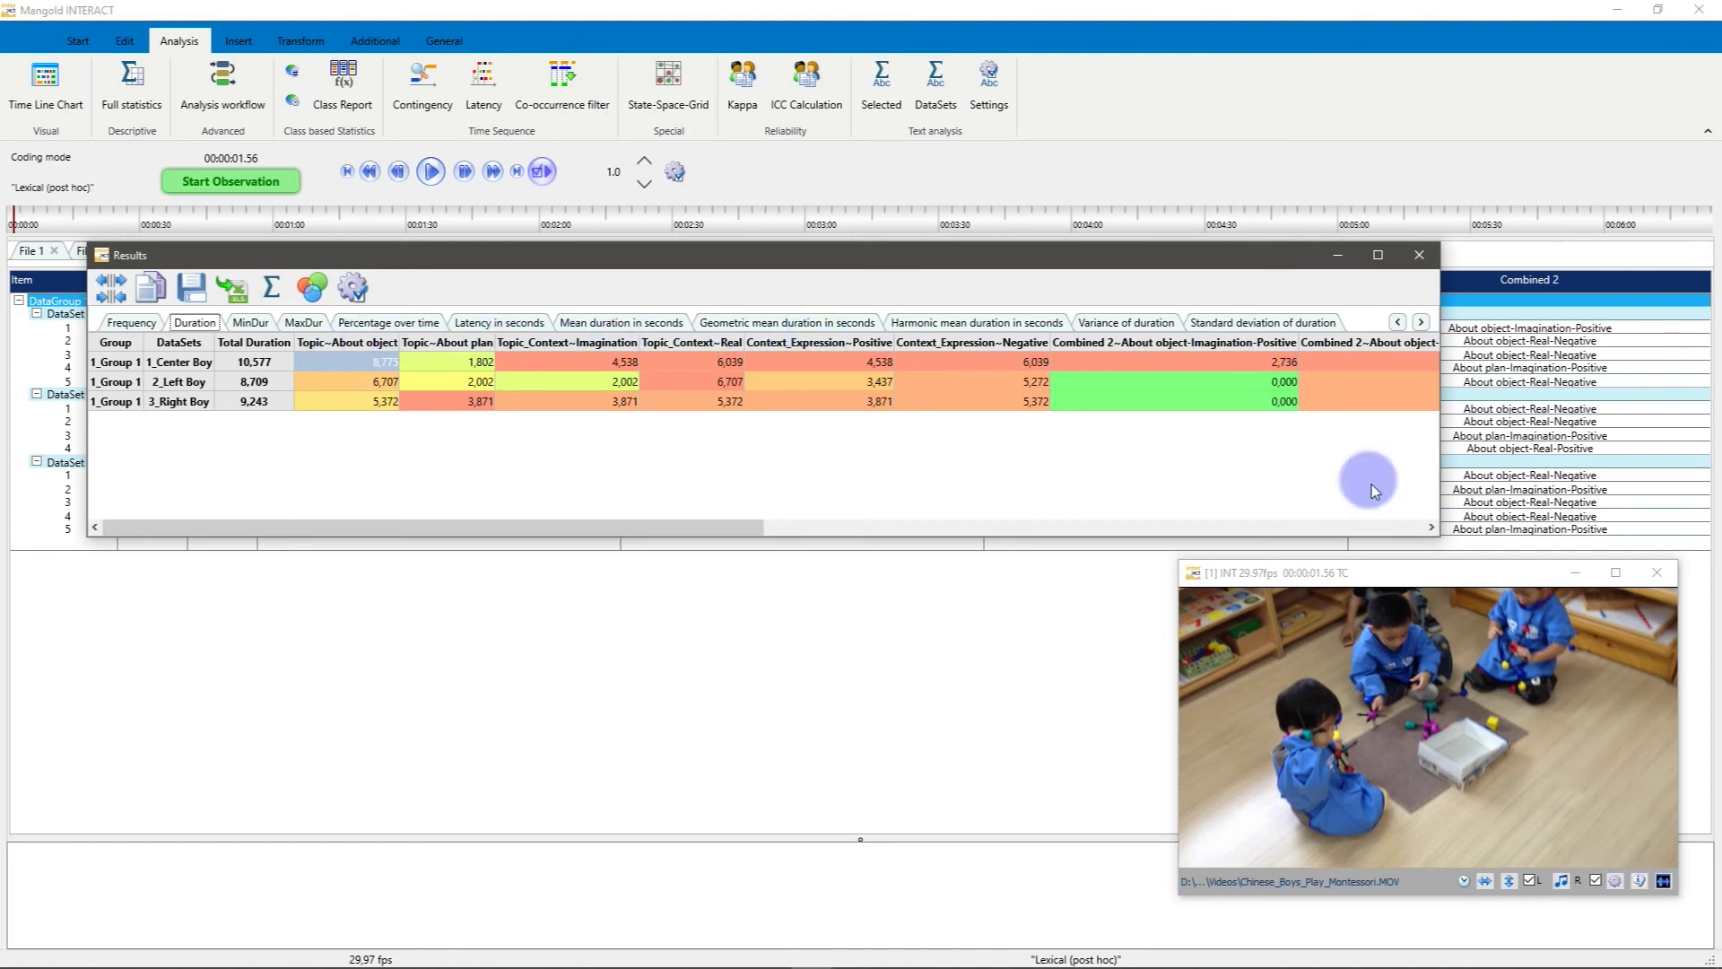
drag(705, 527, 1419, 536)
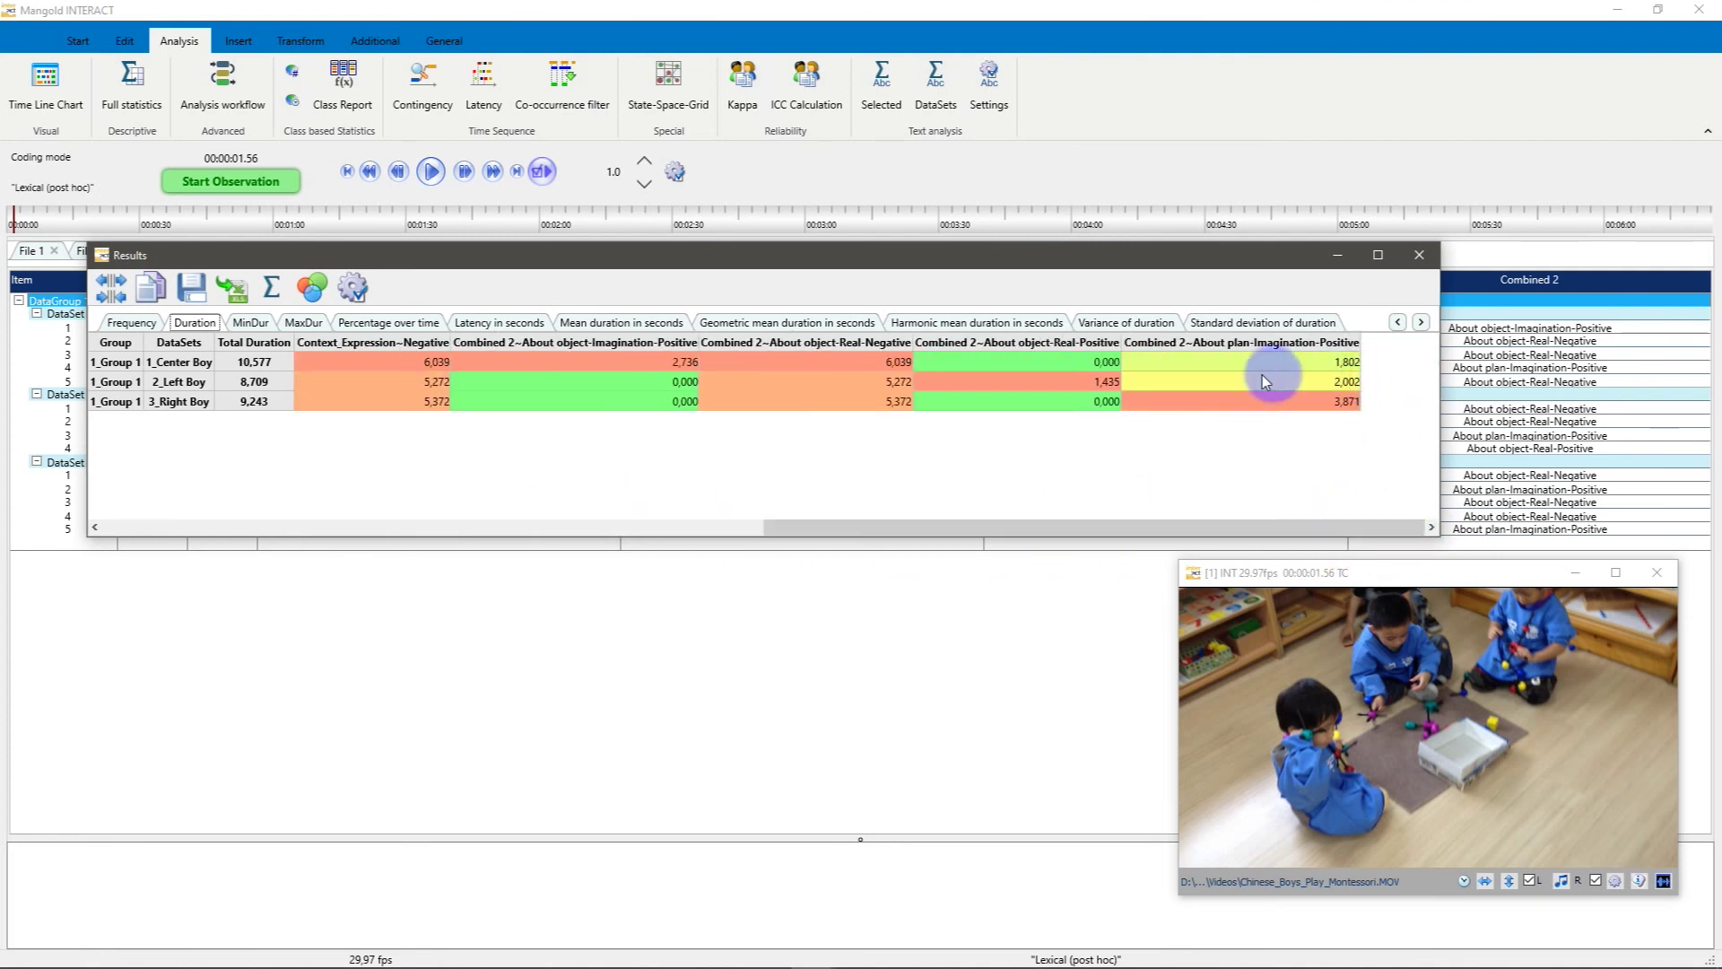